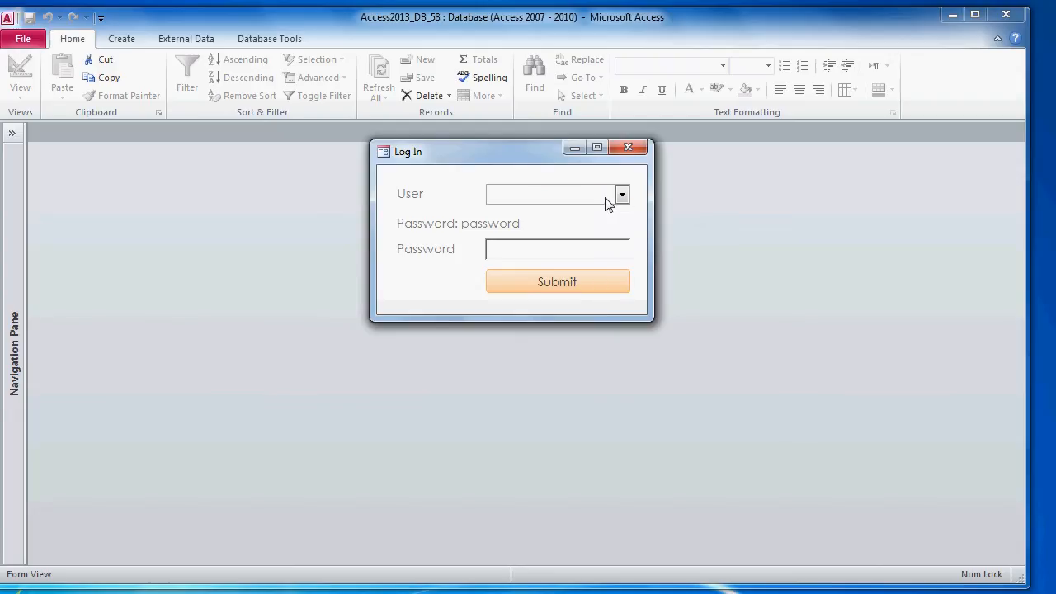
Step: Log in as a staff user, retyping the mistyped password, so the Main form's Bookings list opens
{"action": "left_click", "coordinate": [622, 196]}
{"action": "left_click", "coordinate": [599, 215]}
{"action": "left_click", "coordinate": [587, 256]}
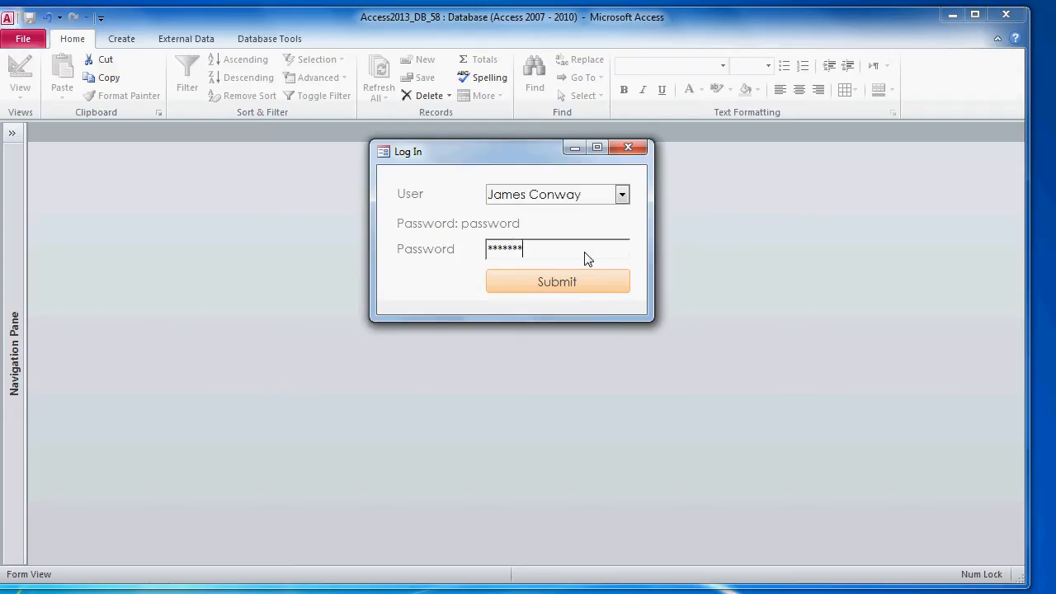
{"action": "left_click", "coordinate": [560, 289]}
{"action": "left_click", "coordinate": [523, 261]}
{"action": "left_click_drag", "start_coordinate": [560, 258], "coordinate": [402, 237]}
{"action": "type", "text": "password"}
{"action": "left_click", "coordinate": [509, 275]}
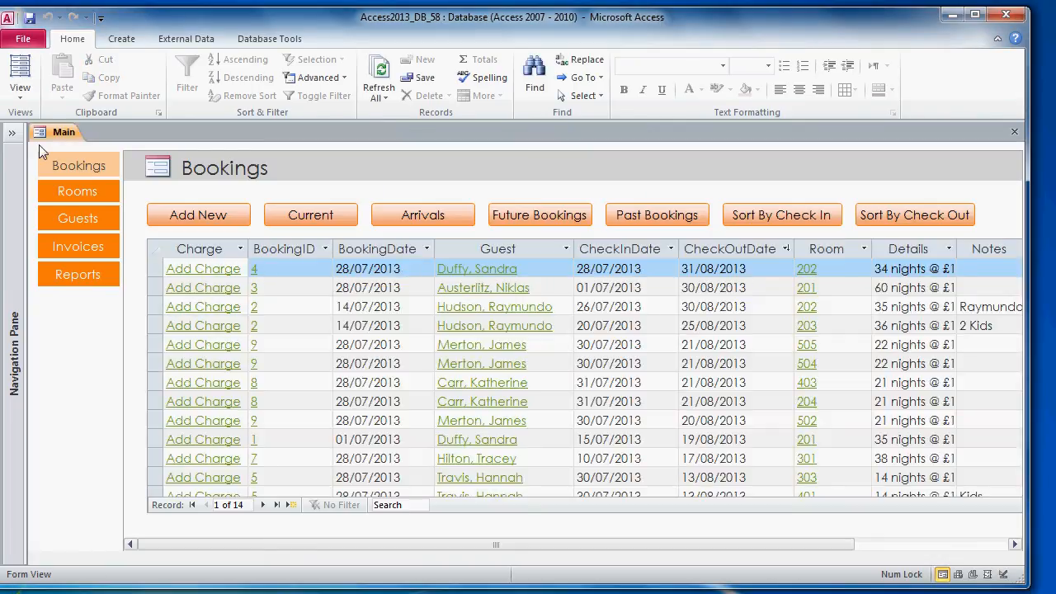
Step: Close the Main form from the Navigation Pane
{"action": "left_click", "coordinate": [12, 133]}
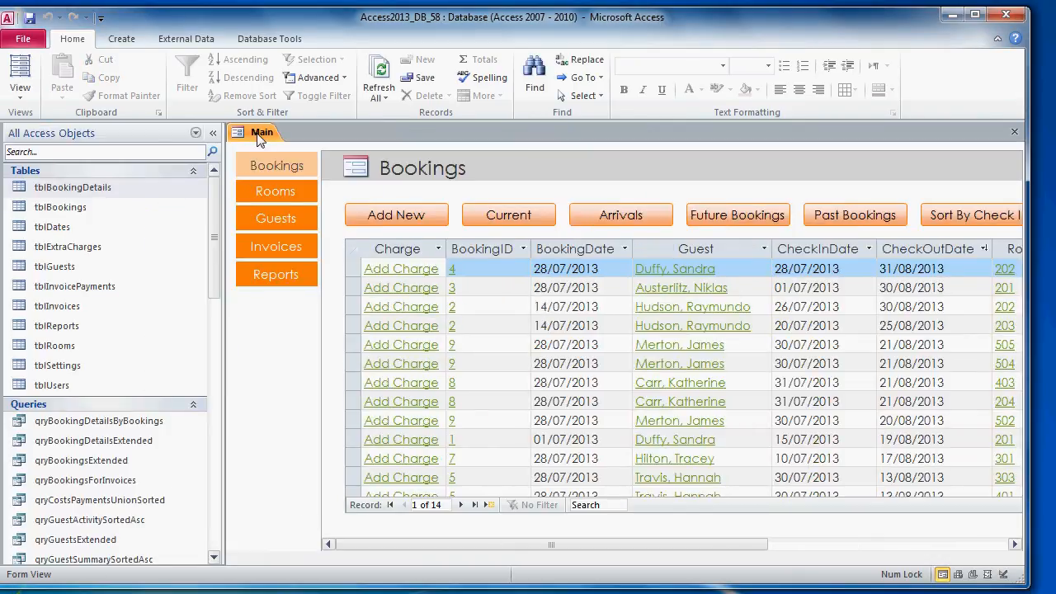
{"action": "right_click", "coordinate": [260, 140]}
{"action": "left_click", "coordinate": [300, 160]}
Step: Filter objects by 'frms', open frmScheduler, then clear the search filter
{"action": "left_click", "coordinate": [89, 153]}
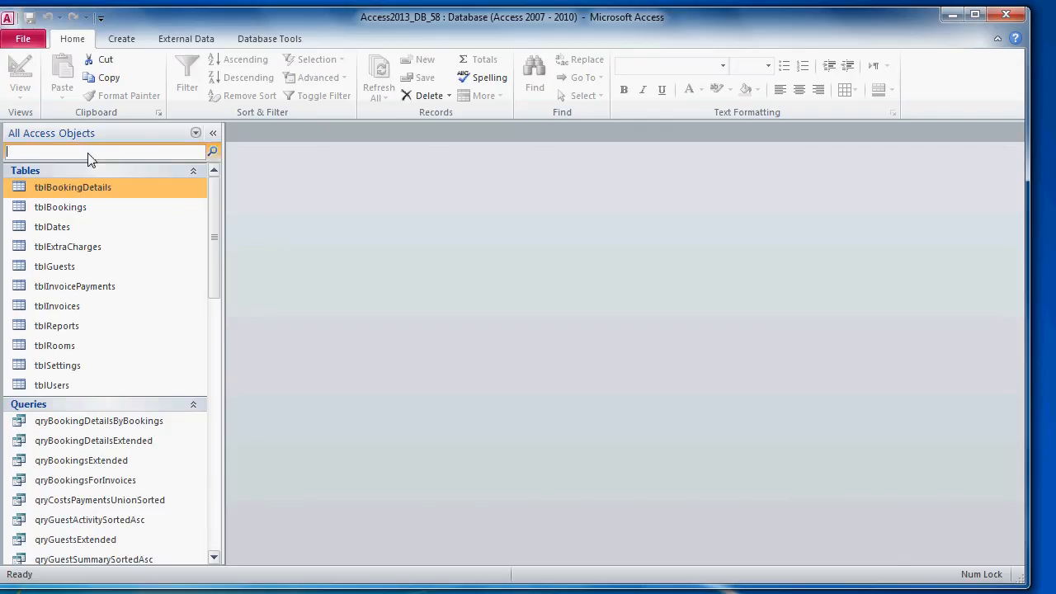
{"action": "type", "text": "frms"}
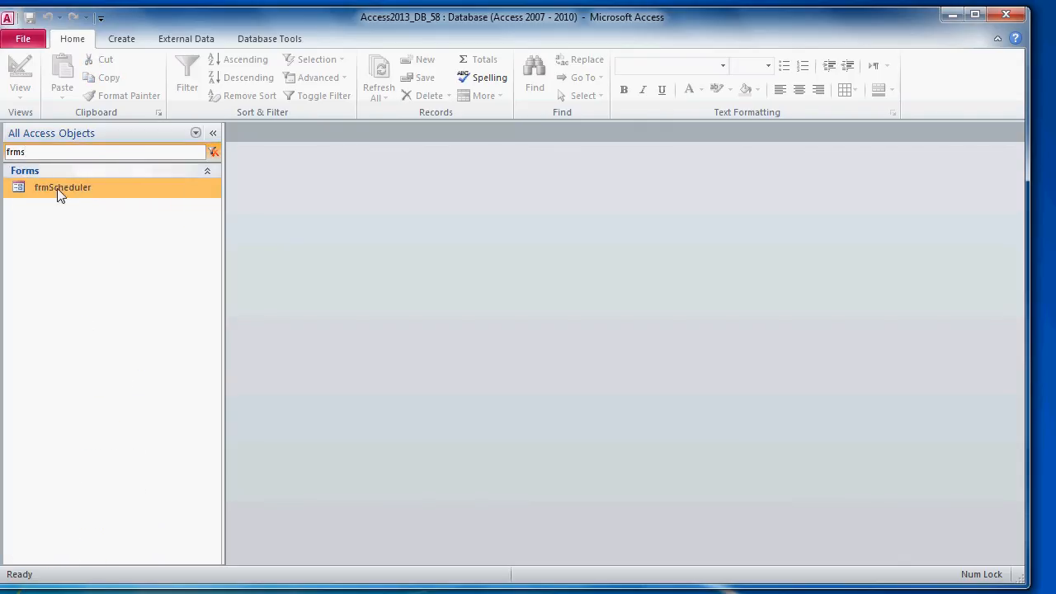
{"action": "left_click", "coordinate": [59, 190]}
{"action": "double_click", "coordinate": [60, 194]}
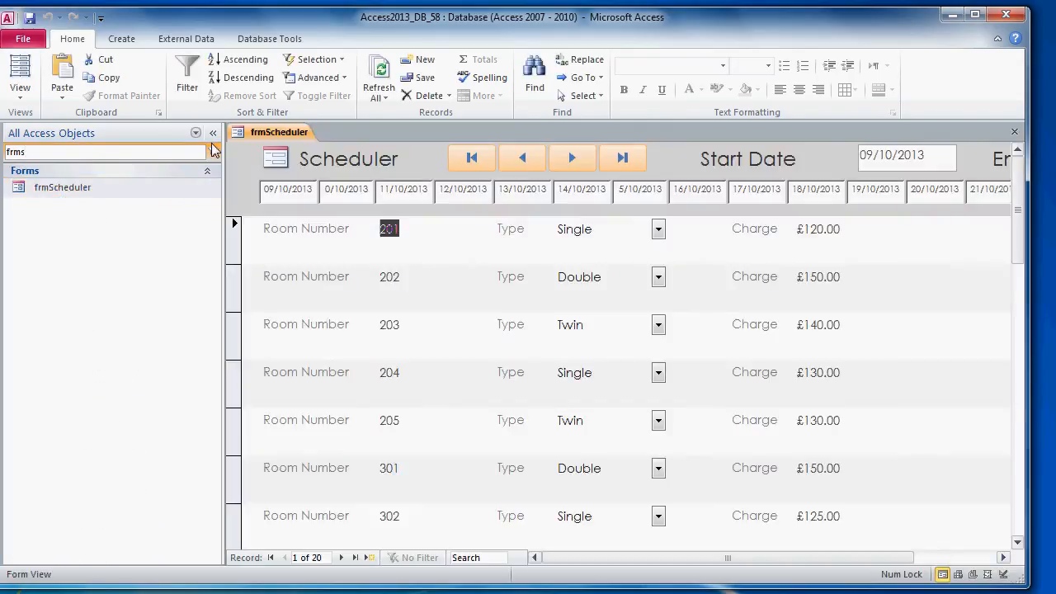
{"action": "left_click", "coordinate": [213, 134]}
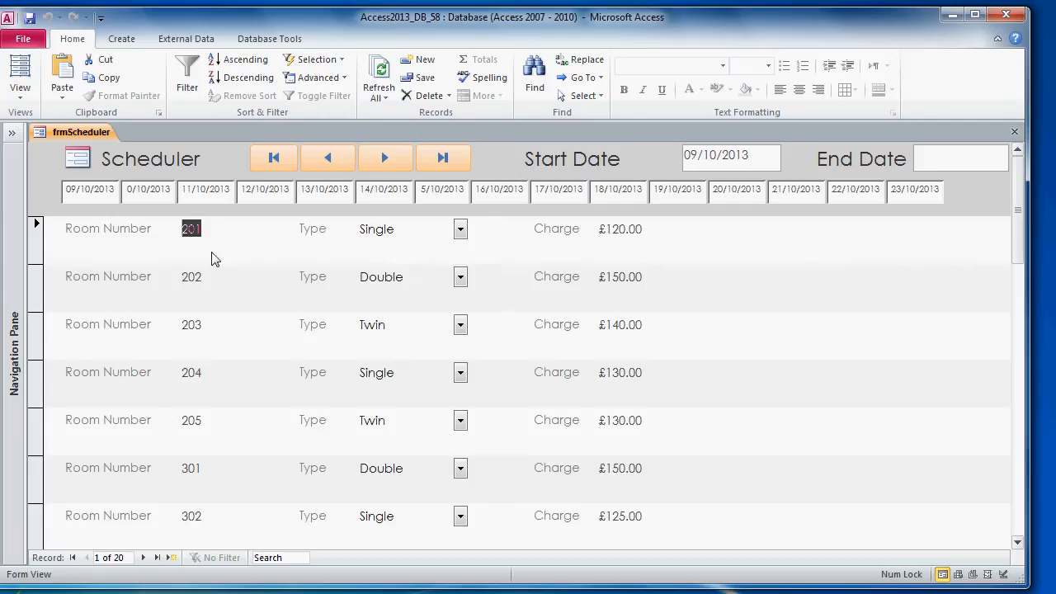
{"action": "left_click", "coordinate": [11, 133]}
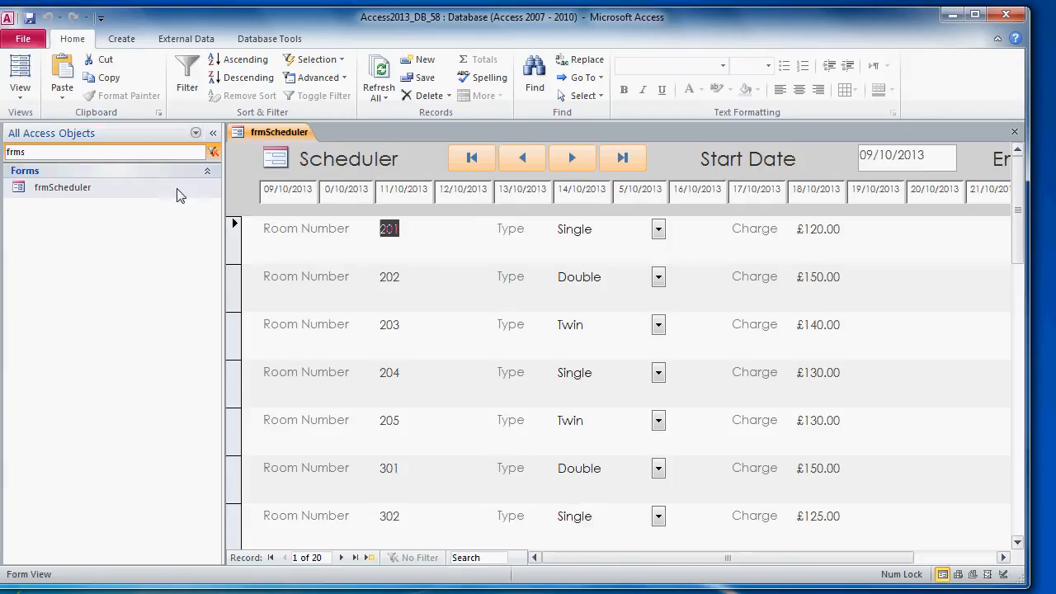
{"action": "left_click", "coordinate": [213, 152]}
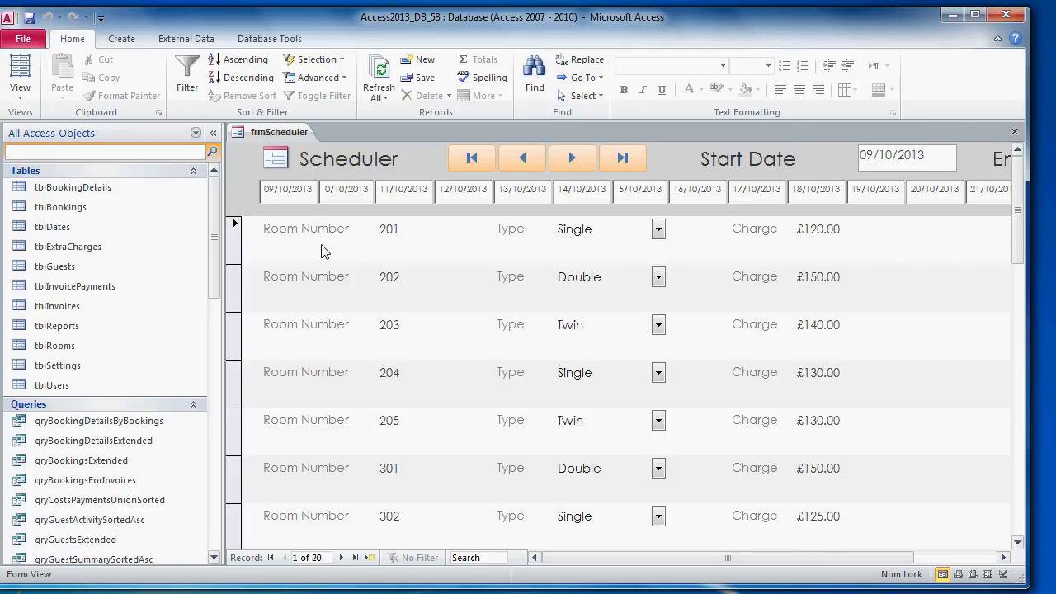
{"action": "right_click", "coordinate": [265, 133]}
Step: Close frmScheduler and open the tblBookingDetails table
{"action": "left_click", "coordinate": [281, 158]}
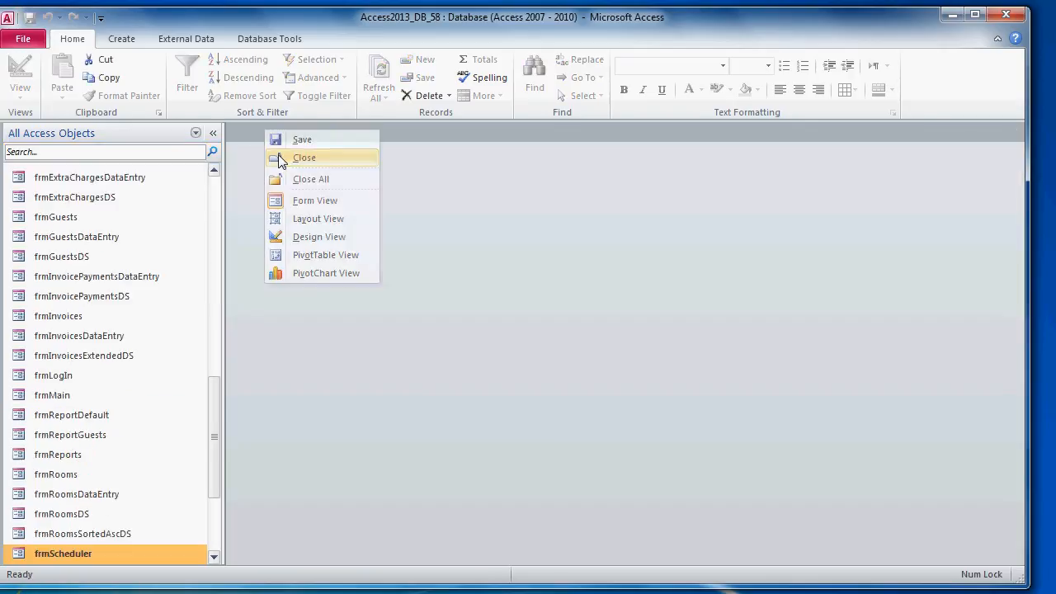
{"action": "left_click", "coordinate": [215, 188]}
{"action": "double_click", "coordinate": [108, 189]}
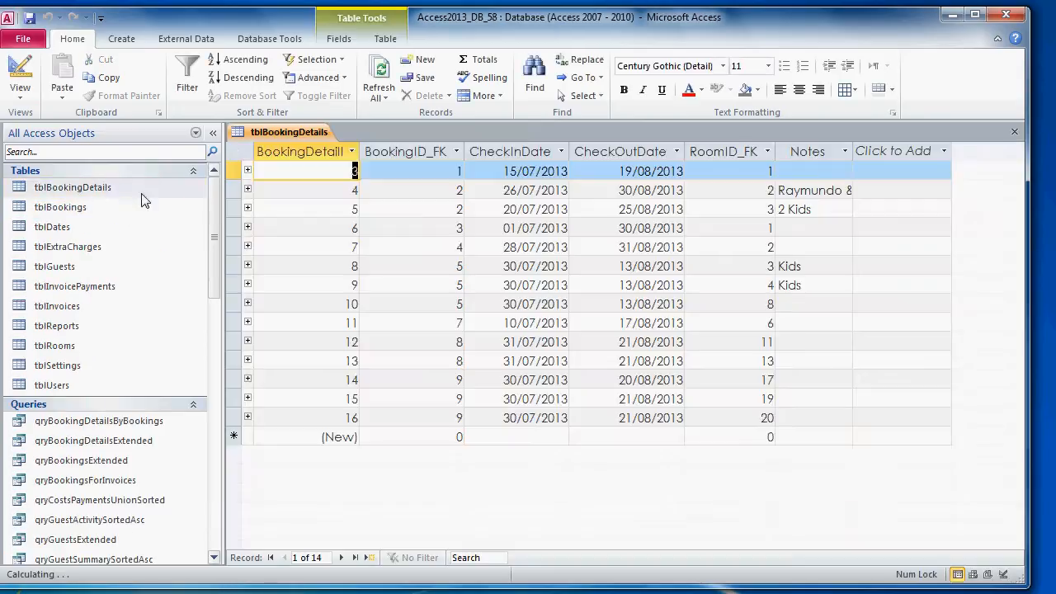
Step: Check the first booking's check-in and check-out dates, then close tblBookingDetails
{"action": "left_click", "coordinate": [234, 171]}
{"action": "key", "text": "Tab"}
{"action": "key", "text": "Tab"}
{"action": "key", "text": "Tab"}
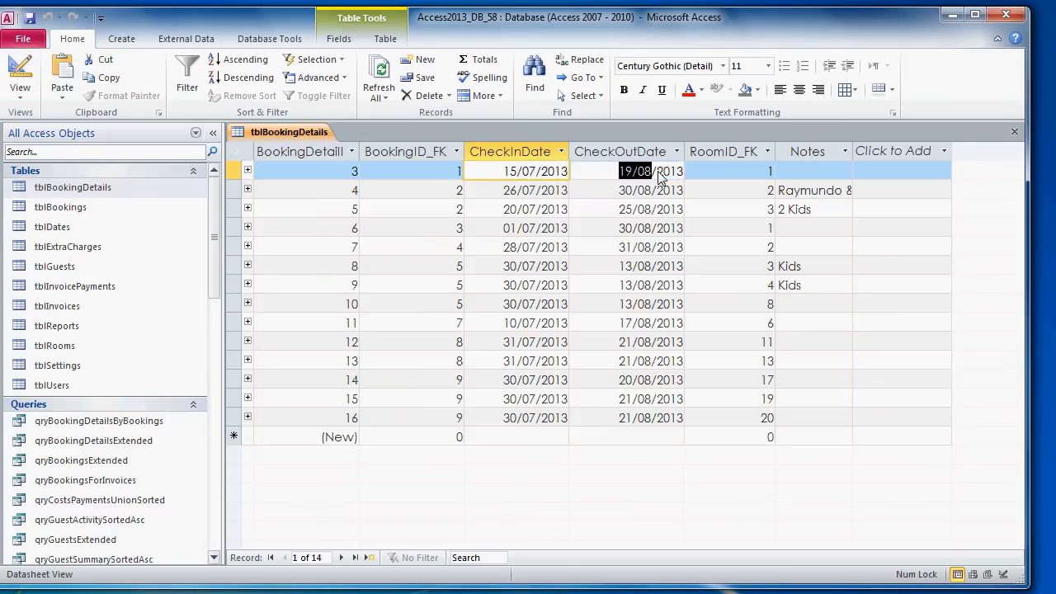
{"action": "left_click", "coordinate": [501, 177]}
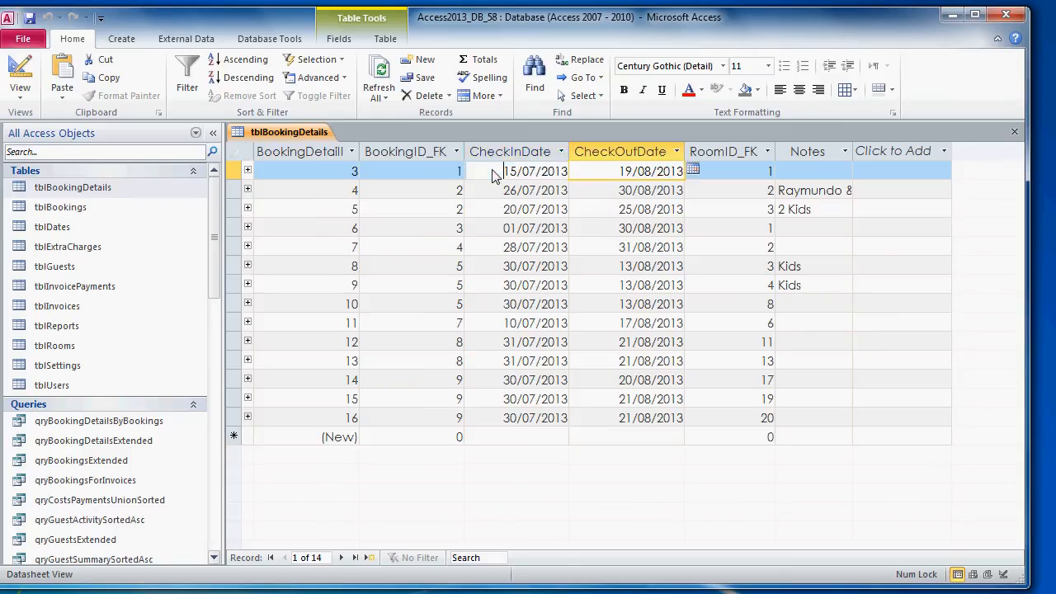
{"action": "left_click", "coordinate": [608, 177]}
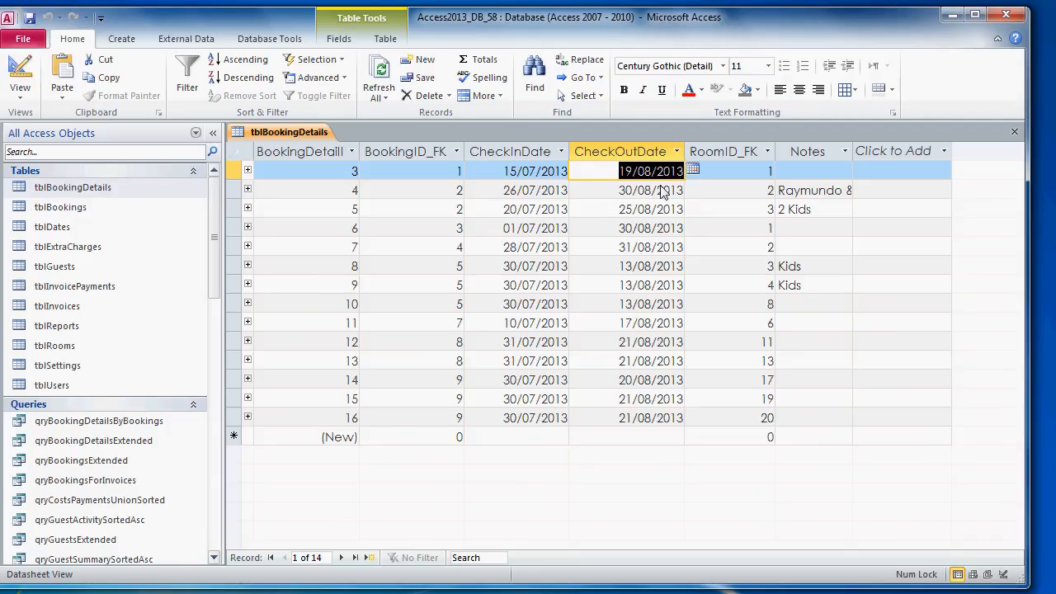
{"action": "right_click", "coordinate": [295, 133]}
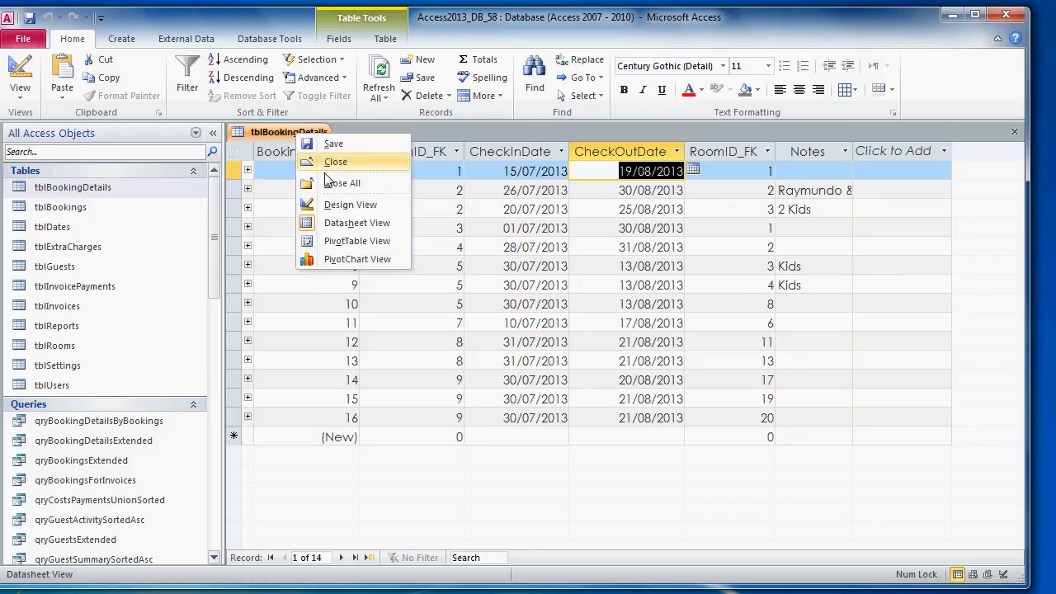
{"action": "left_click", "coordinate": [334, 160]}
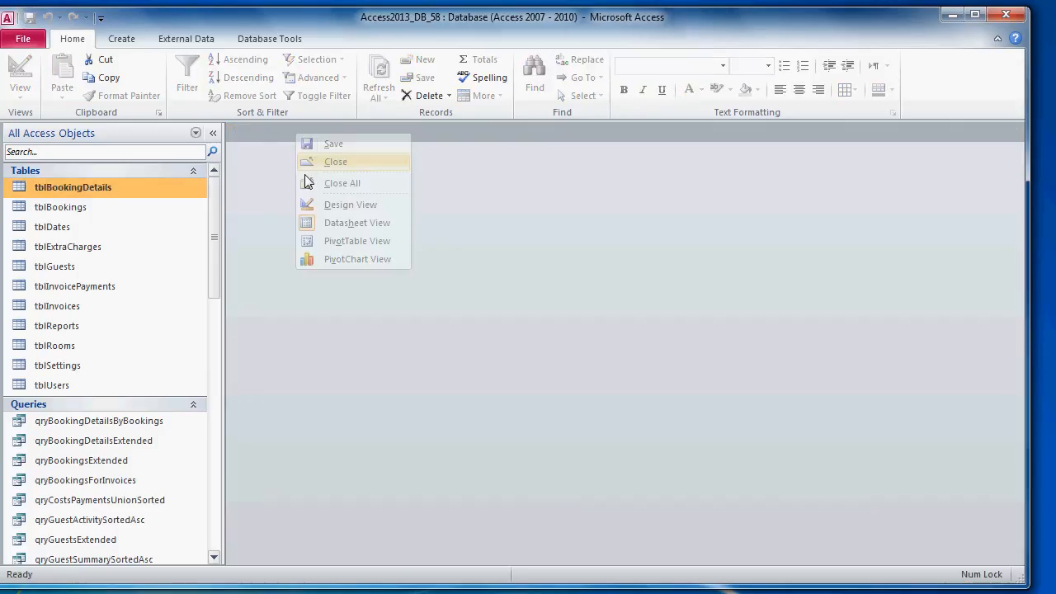
Step: Start a new query in Design View with the tblDates table added
{"action": "left_click", "coordinate": [212, 136]}
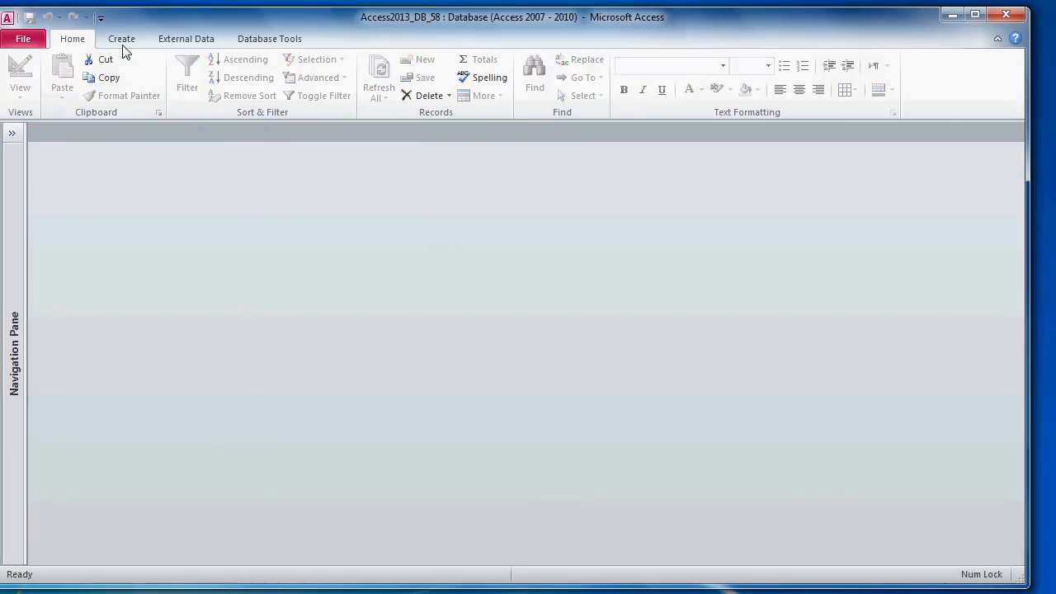
{"action": "left_click", "coordinate": [125, 43]}
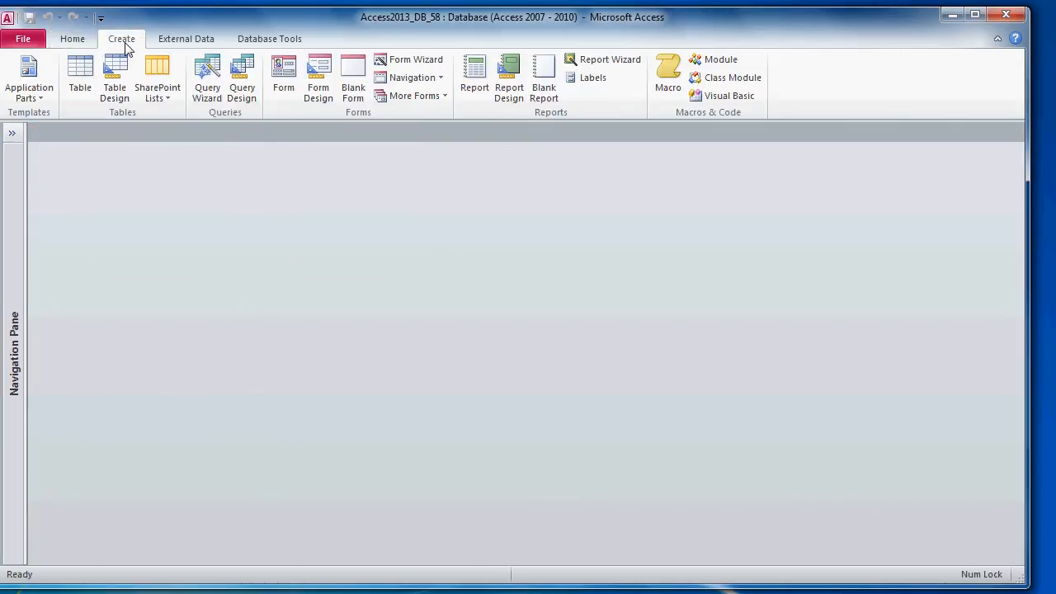
{"action": "left_click", "coordinate": [238, 93]}
{"action": "left_click_drag", "start_coordinate": [467, 357], "coordinate": [337, 147]}
{"action": "left_click", "coordinate": [294, 219]}
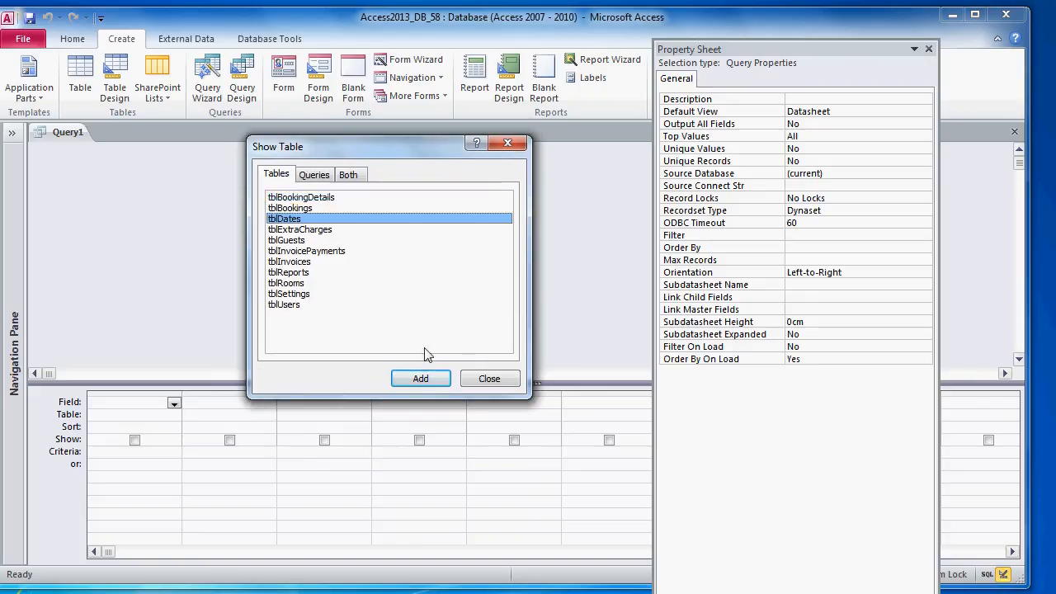
{"action": "left_click", "coordinate": [421, 379]}
{"action": "left_click", "coordinate": [490, 378]}
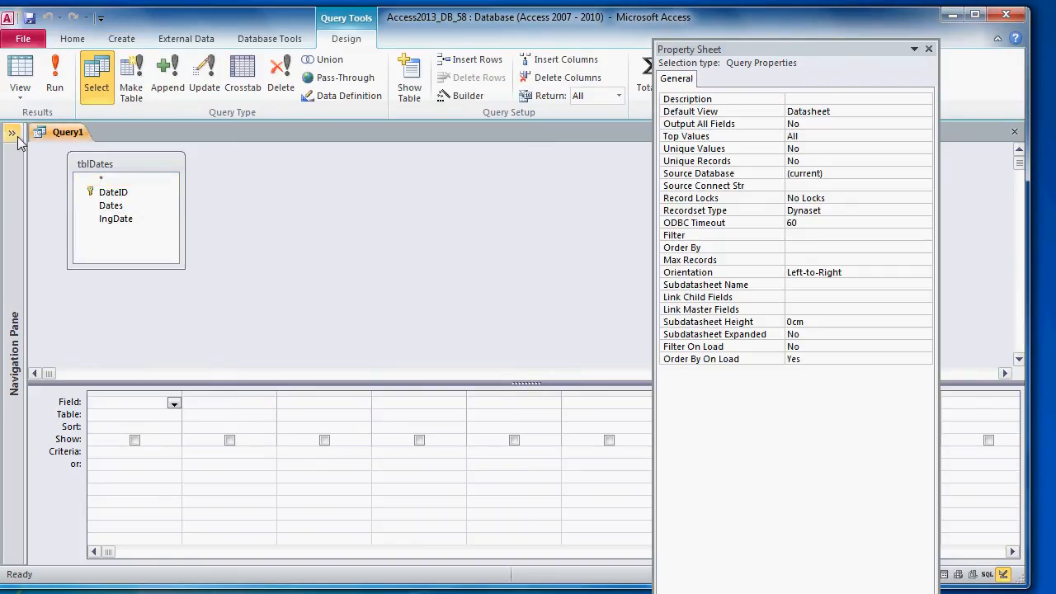
Step: Inspect tblDates' first and last date records, then close the table
{"action": "left_click", "coordinate": [15, 135]}
{"action": "left_click", "coordinate": [87, 229]}
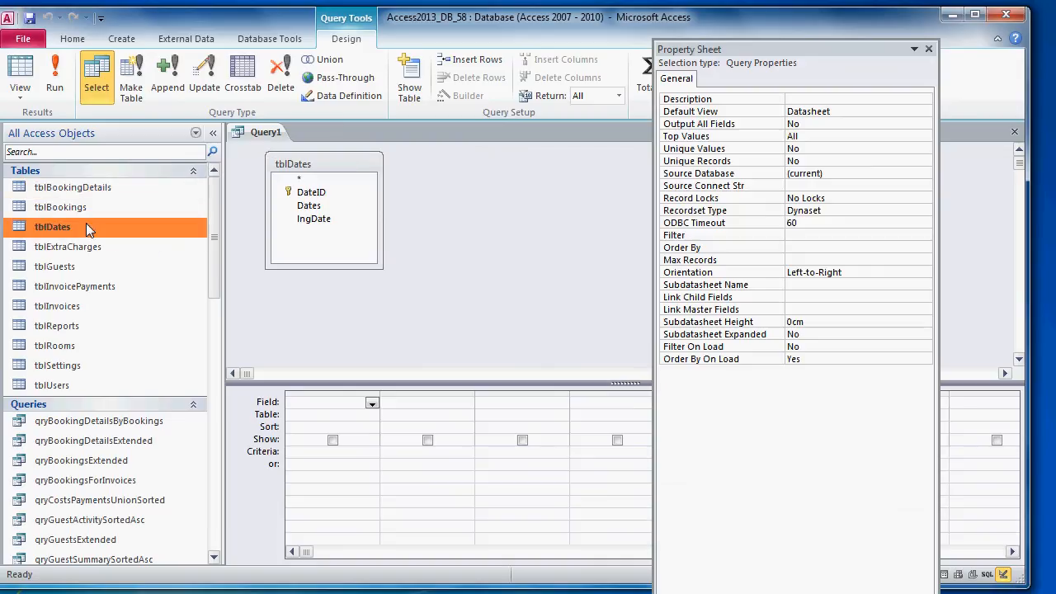
{"action": "double_click", "coordinate": [87, 229]}
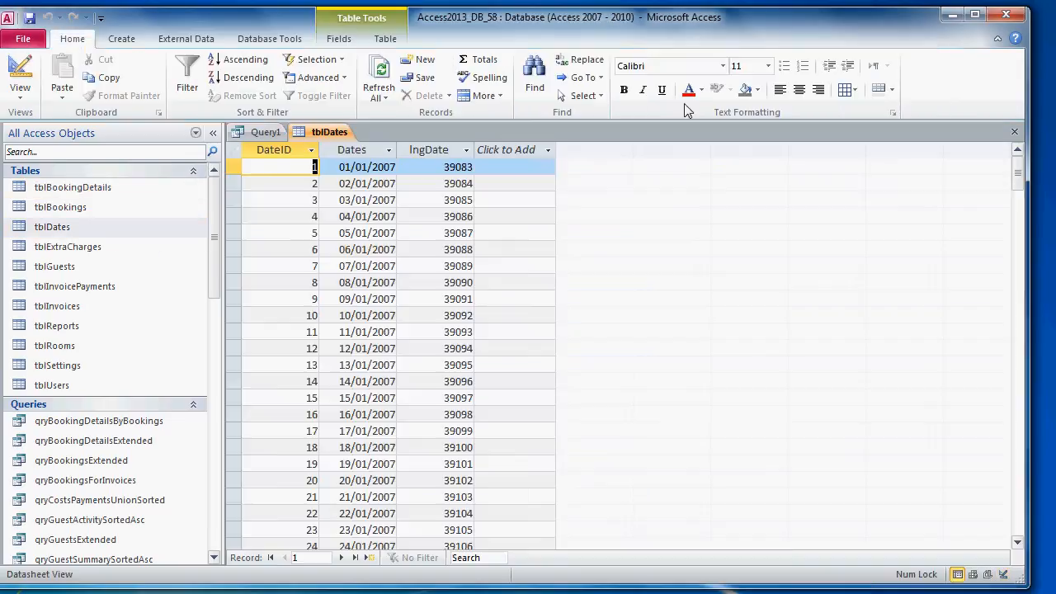
{"action": "left_click", "coordinate": [232, 168]}
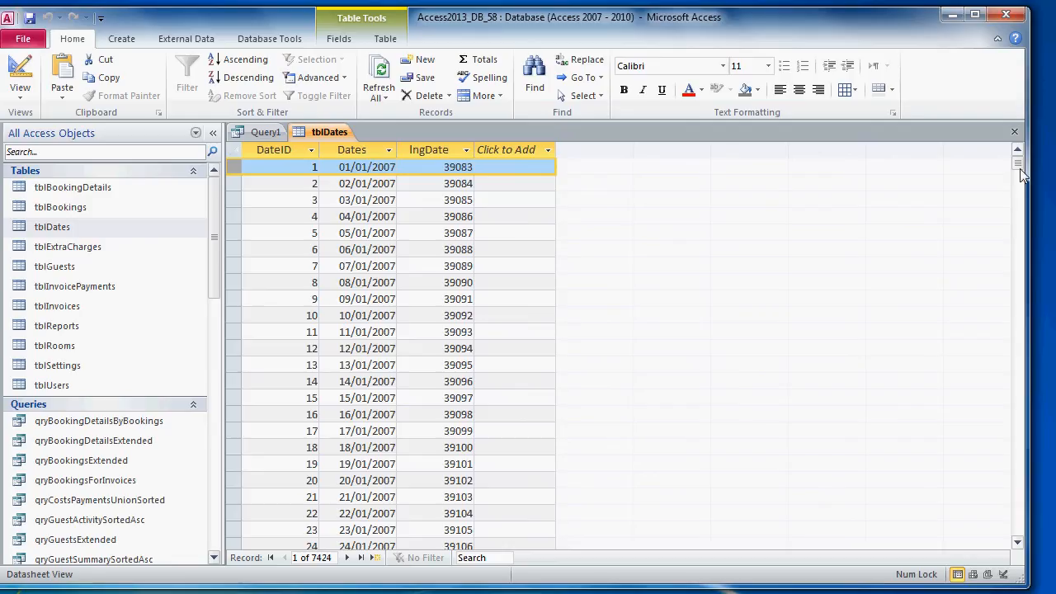
{"action": "left_click", "coordinate": [361, 558]}
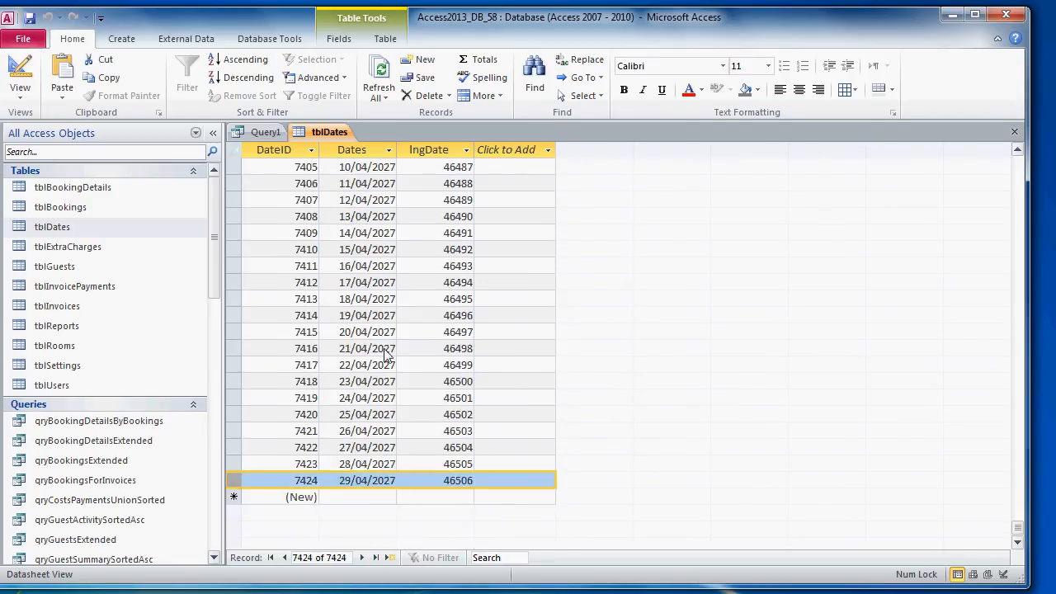
{"action": "right_click", "coordinate": [332, 142]}
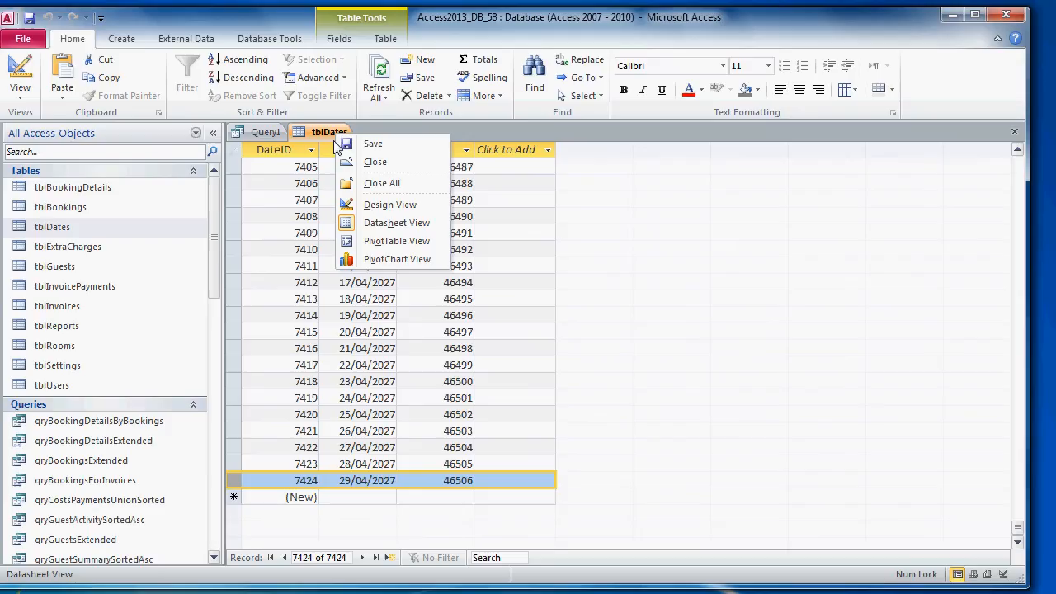
{"action": "left_click", "coordinate": [374, 162]}
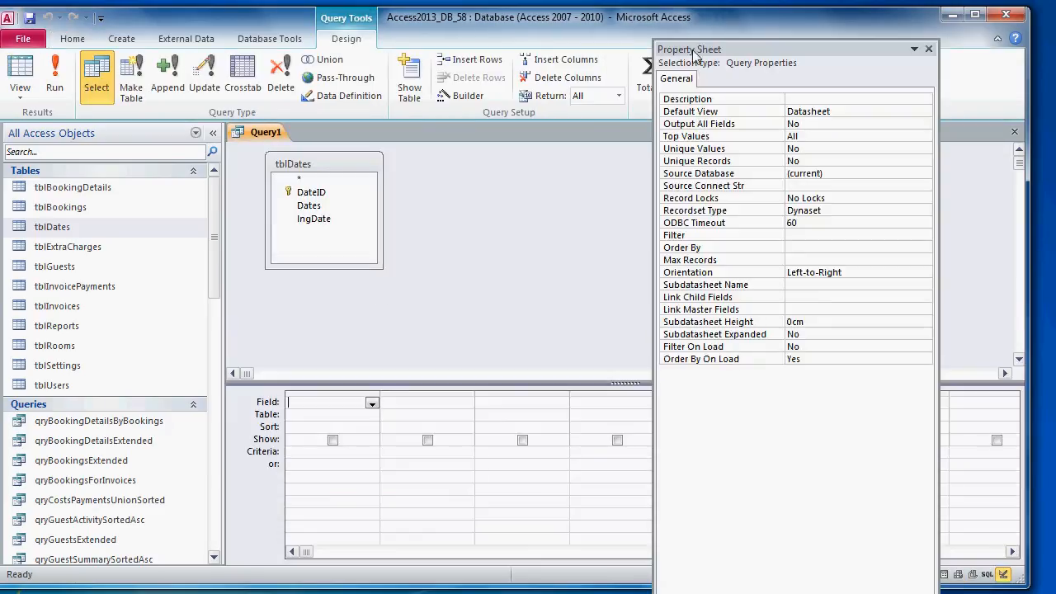
Step: Add the Dates and lngDate fields to the grid and run the query
{"action": "double_click", "coordinate": [310, 206]}
{"action": "double_click", "coordinate": [325, 219]}
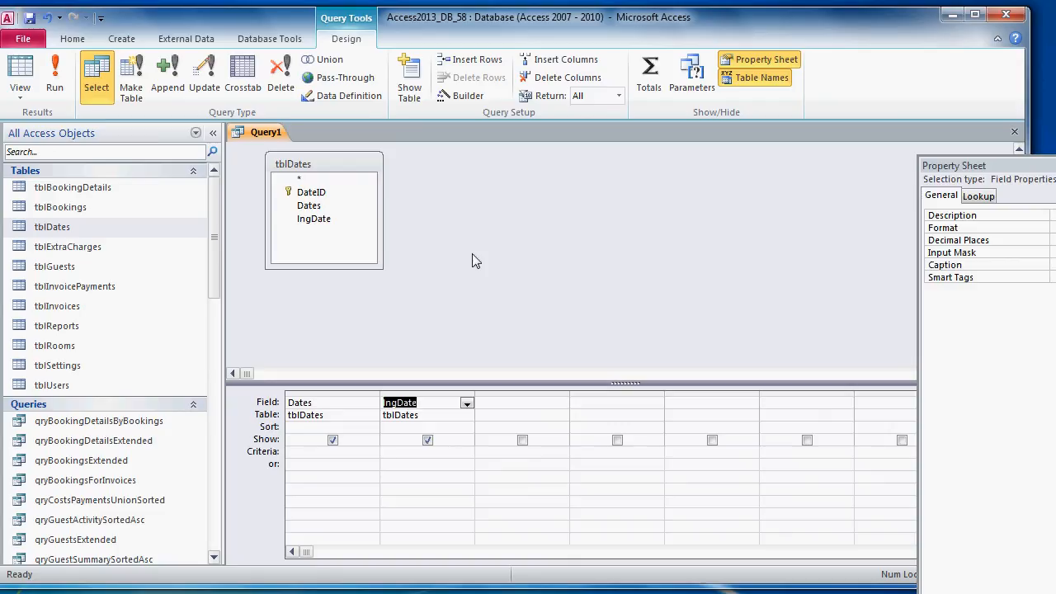
{"action": "left_click", "coordinate": [54, 79]}
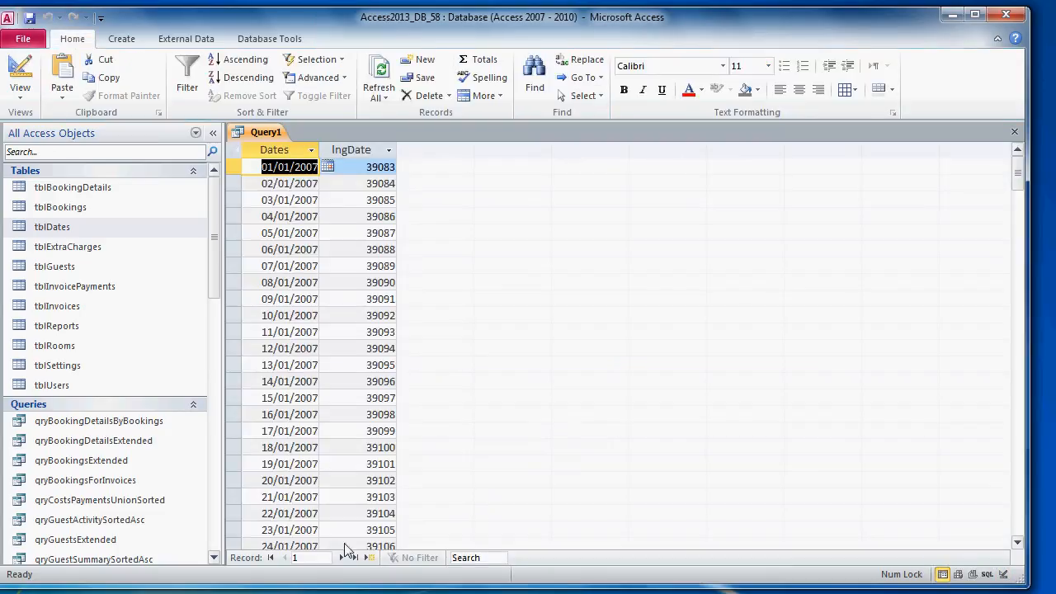
Step: Open frmScheduler via the 'frms' filter, inspect the txtDate0 header date, and compare with Query1
{"action": "left_click", "coordinate": [99, 156]}
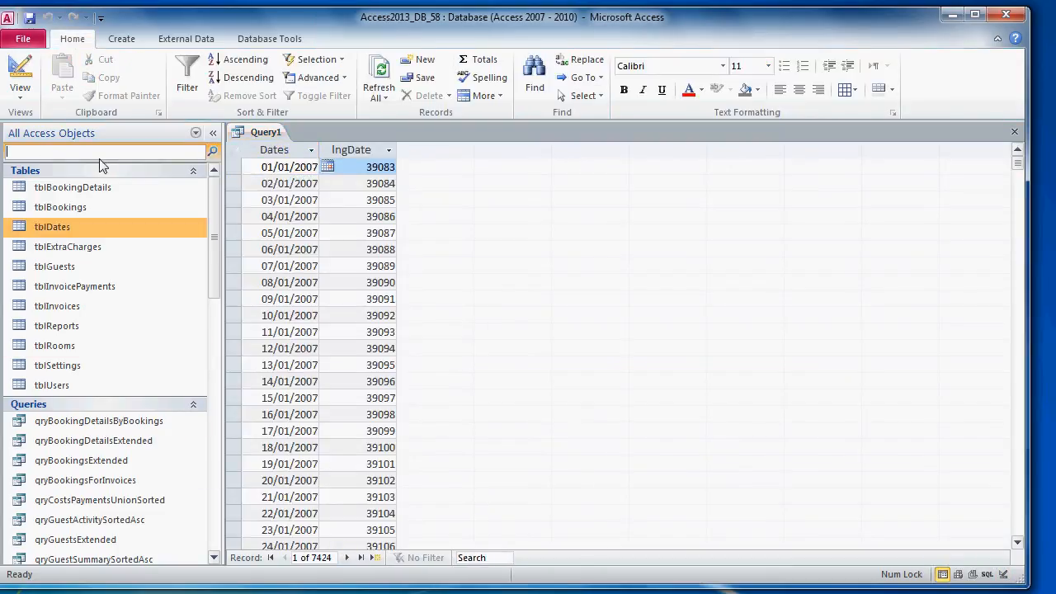
{"action": "type", "text": "frm"}
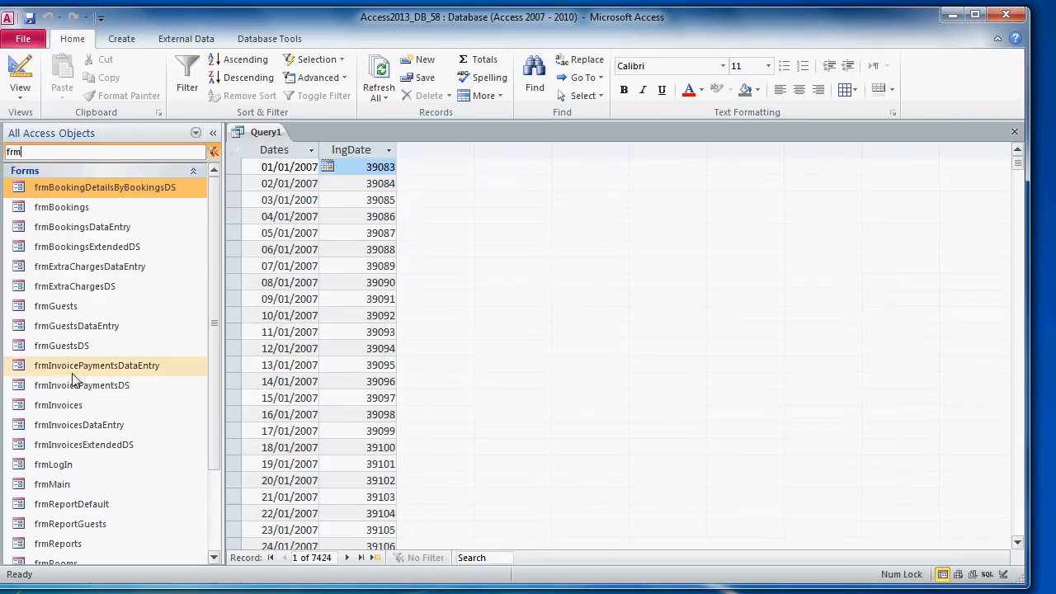
{"action": "left_click_drag", "start_coordinate": [213, 319], "coordinate": [217, 390]}
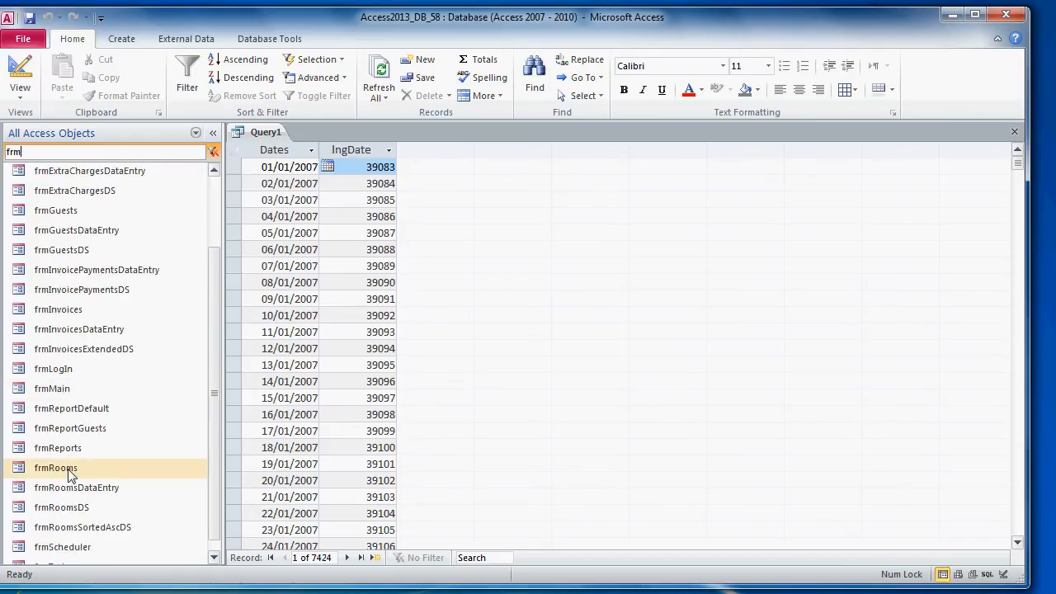
{"action": "type", "text": "s"}
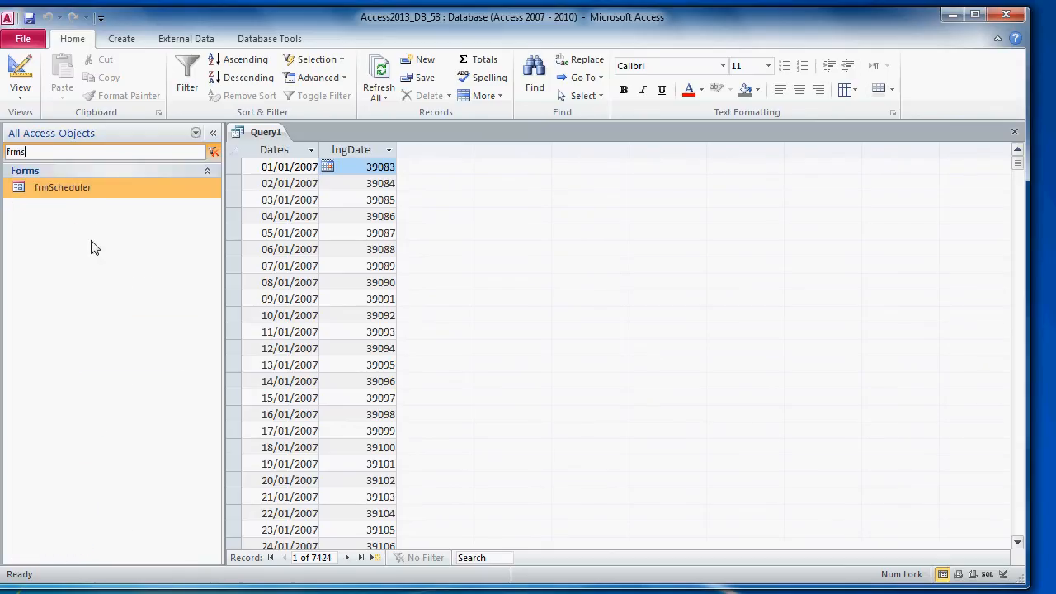
{"action": "double_click", "coordinate": [93, 191]}
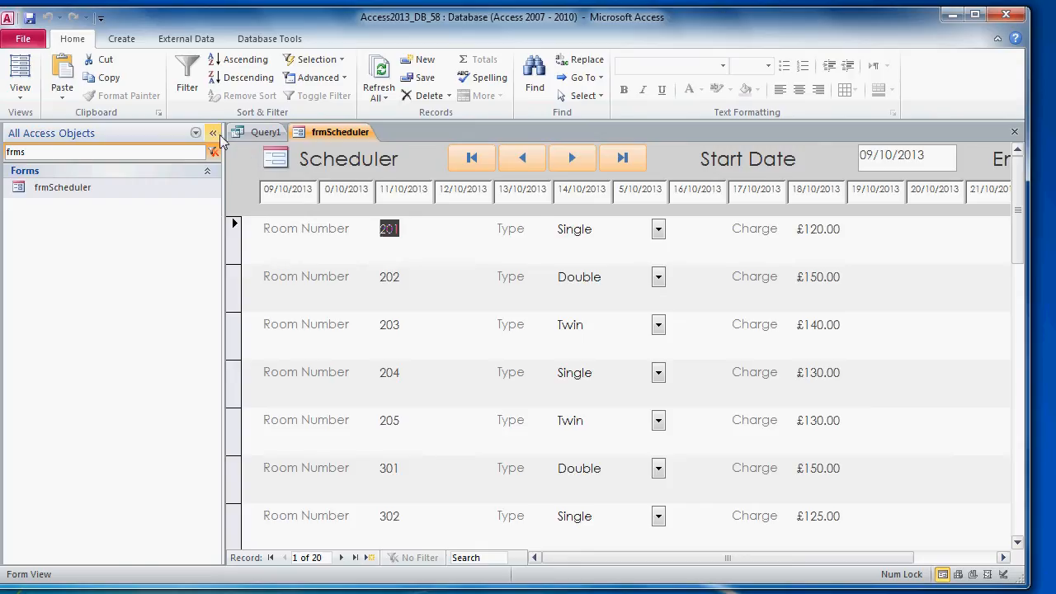
{"action": "left_click", "coordinate": [213, 133]}
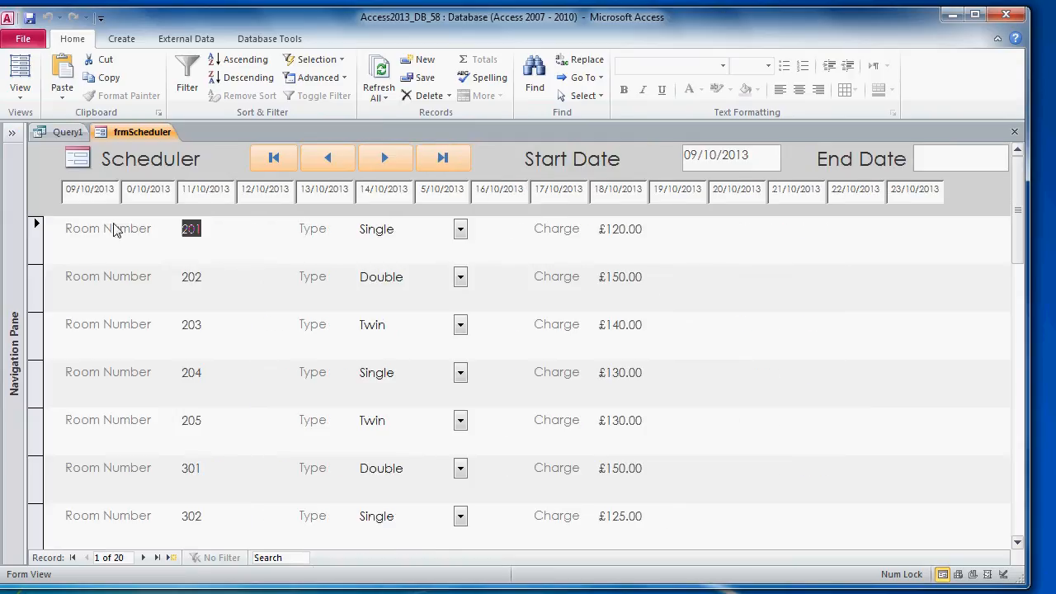
{"action": "left_click", "coordinate": [69, 194]}
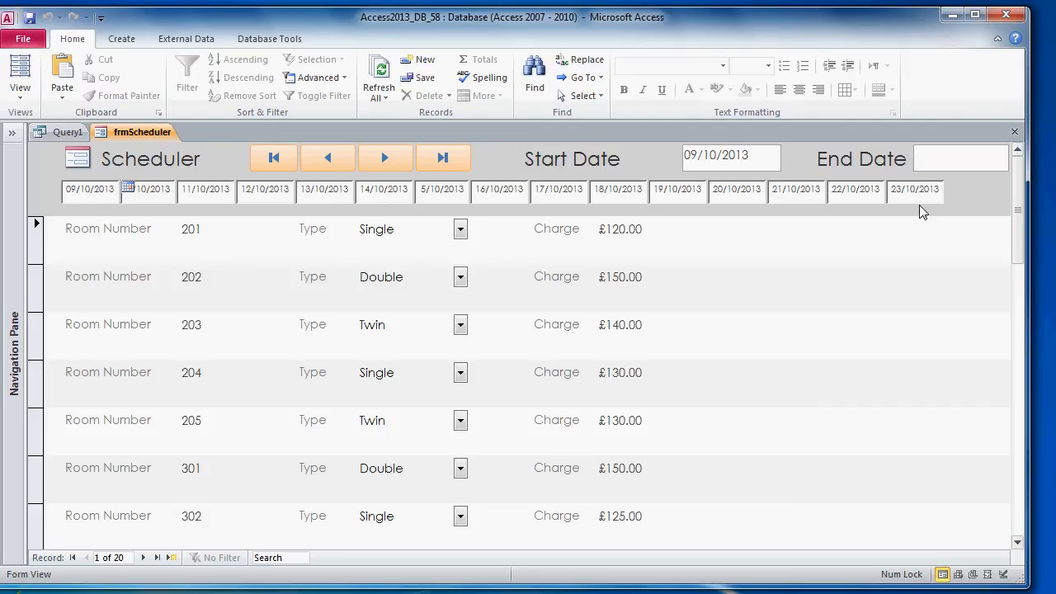
{"action": "left_click", "coordinate": [69, 134]}
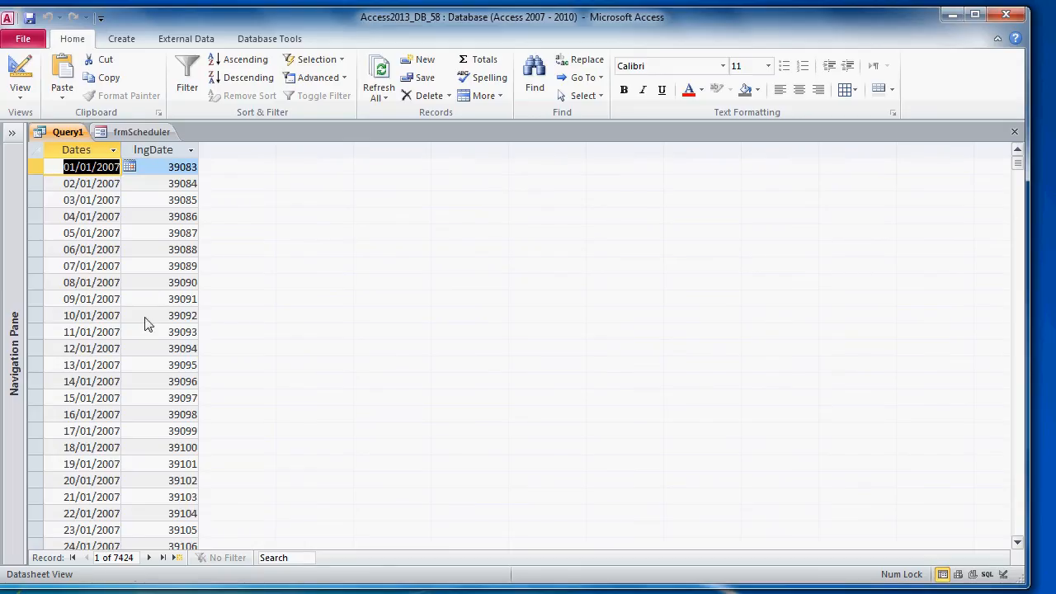
{"action": "left_click", "coordinate": [128, 140]}
Step: Switch frmScheduler to Layout View and open the Form's On Load macro from the Event properties
{"action": "right_click", "coordinate": [128, 141]}
{"action": "left_click", "coordinate": [176, 221]}
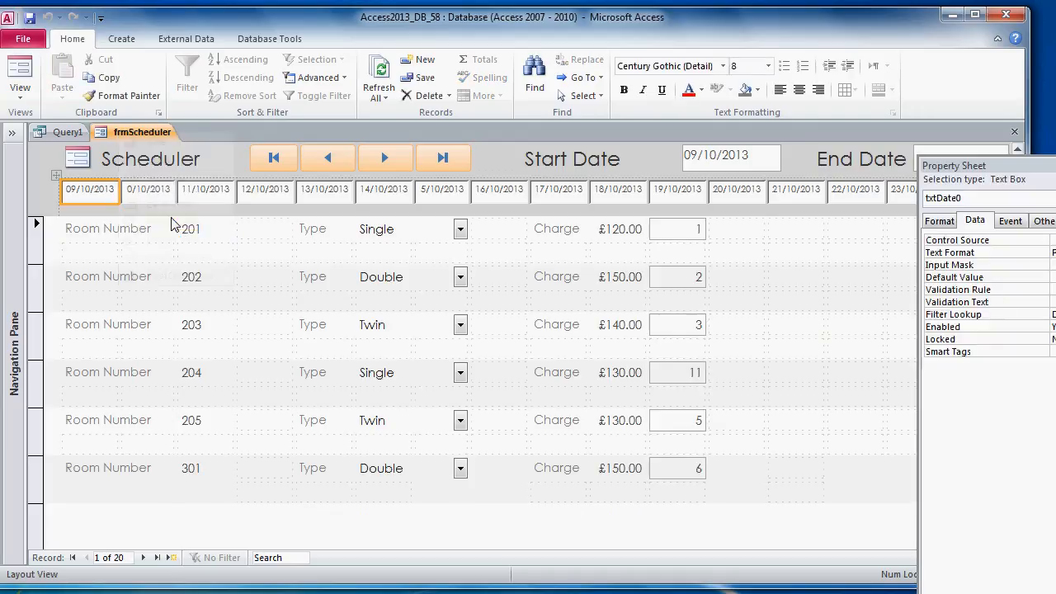
{"action": "left_click_drag", "start_coordinate": [982, 167], "coordinate": [338, 221]}
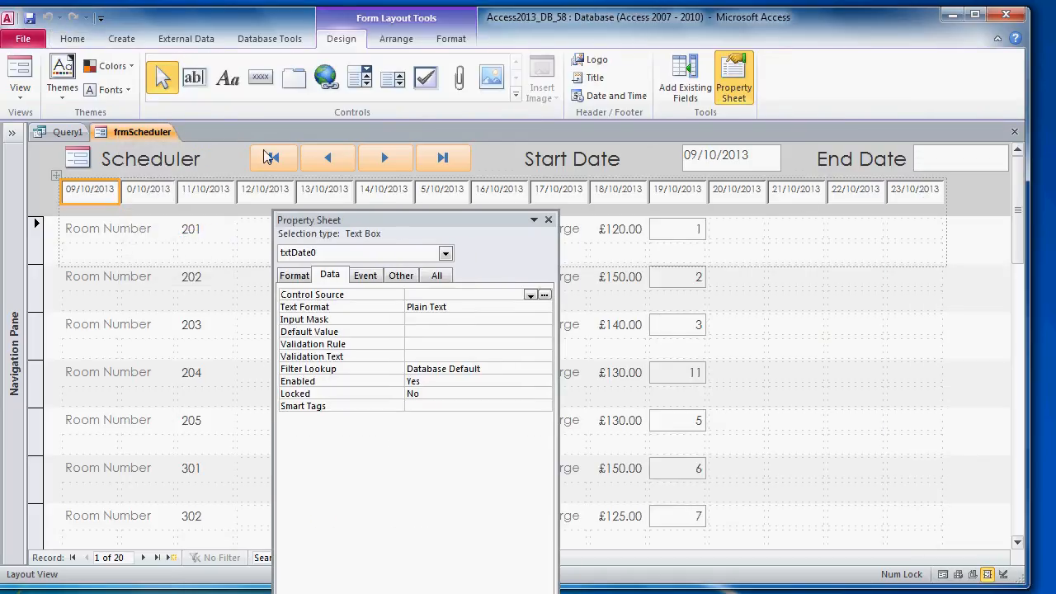
{"action": "left_click", "coordinate": [396, 256]}
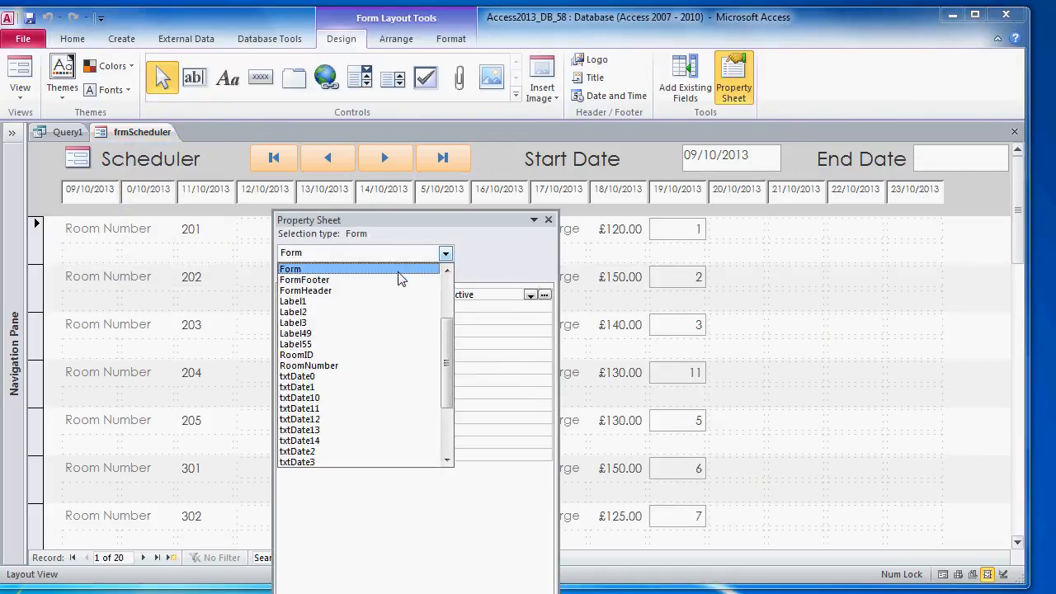
{"action": "left_click", "coordinate": [399, 271]}
{"action": "left_click", "coordinate": [364, 275]}
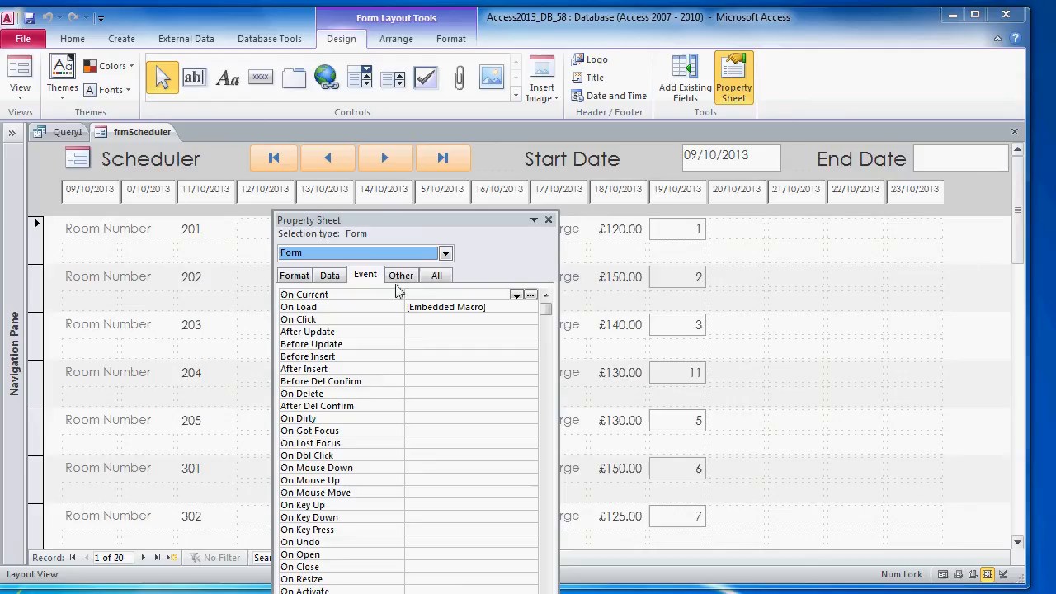
{"action": "left_click", "coordinate": [529, 307]}
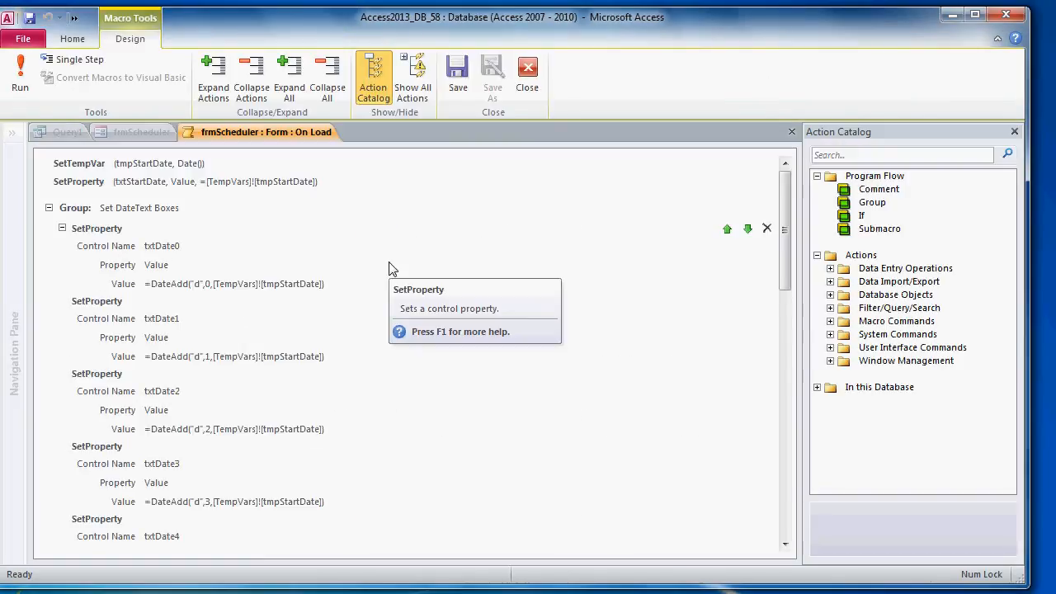
Step: Add a SetTempVar action named tmpEndDate as the macro's second action
{"action": "key", "text": "alt"}
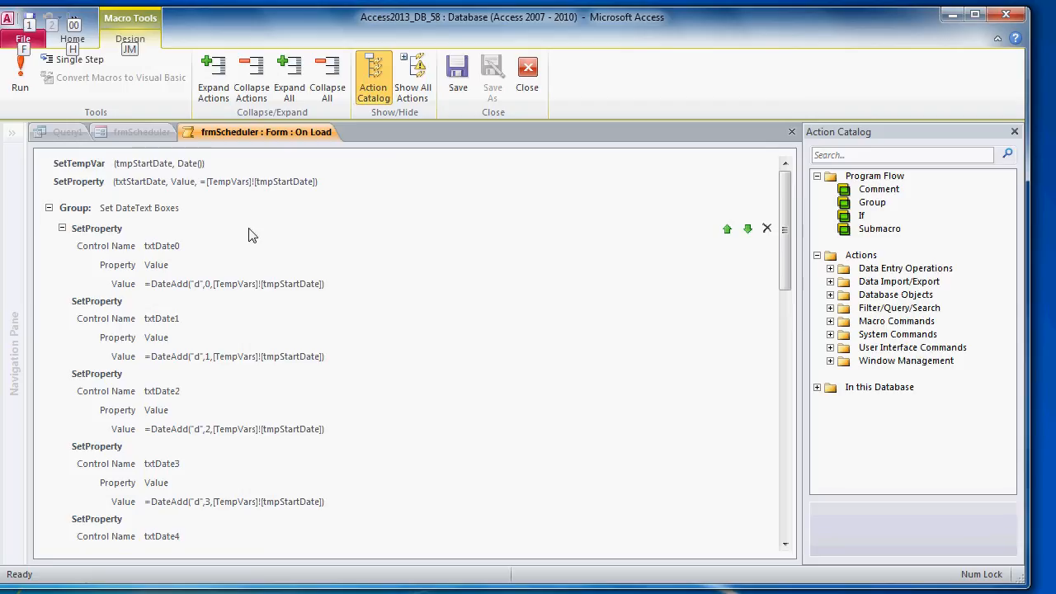
{"action": "left_click", "coordinate": [47, 165]}
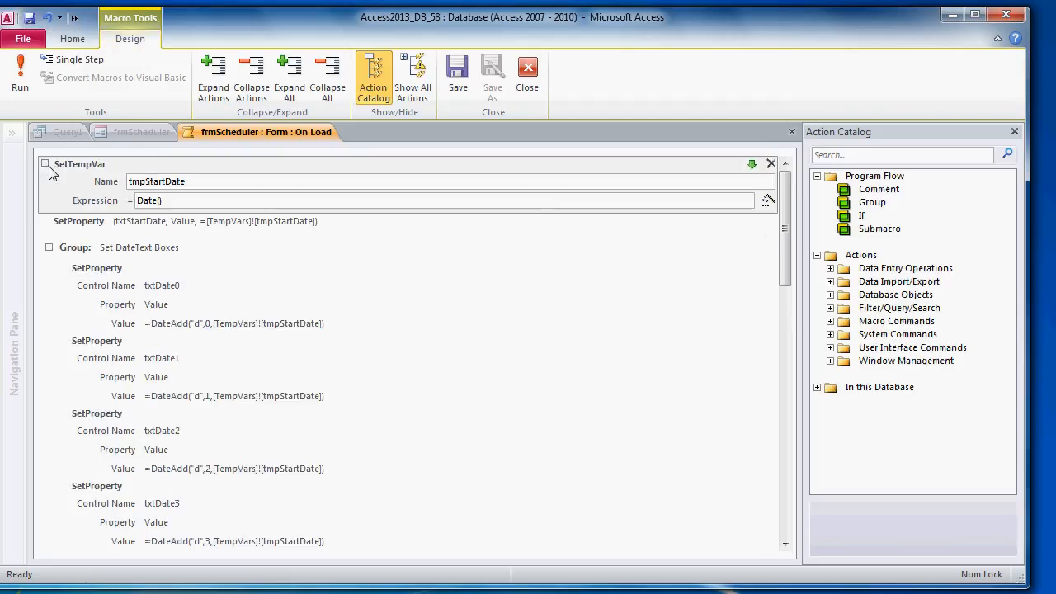
{"action": "left_click", "coordinate": [45, 164]}
{"action": "left_click_drag", "start_coordinate": [785, 202], "coordinate": [789, 462]}
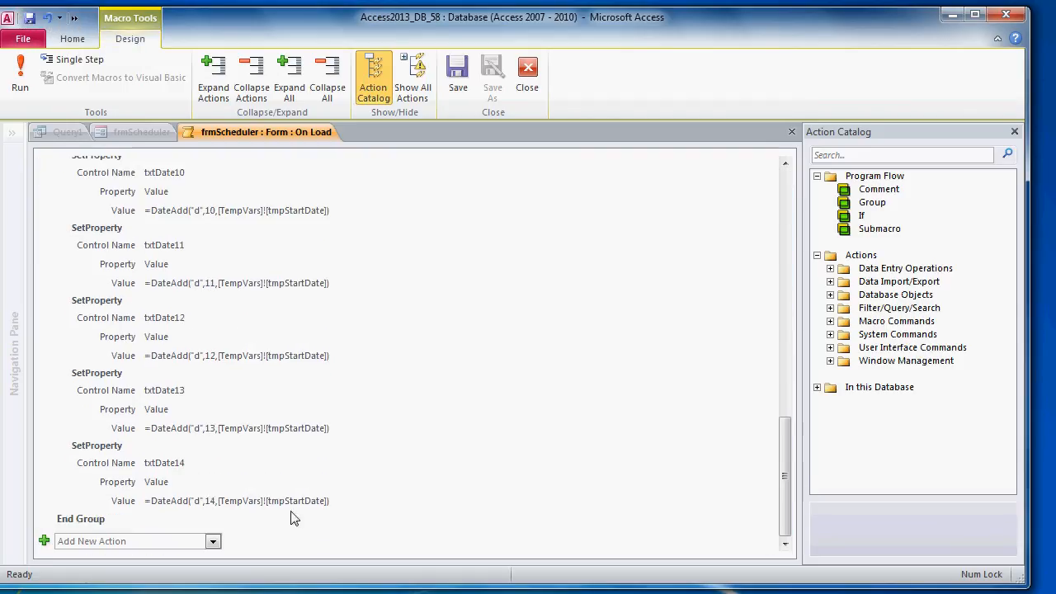
{"action": "left_click", "coordinate": [183, 543]}
{"action": "type", "text": "te"}
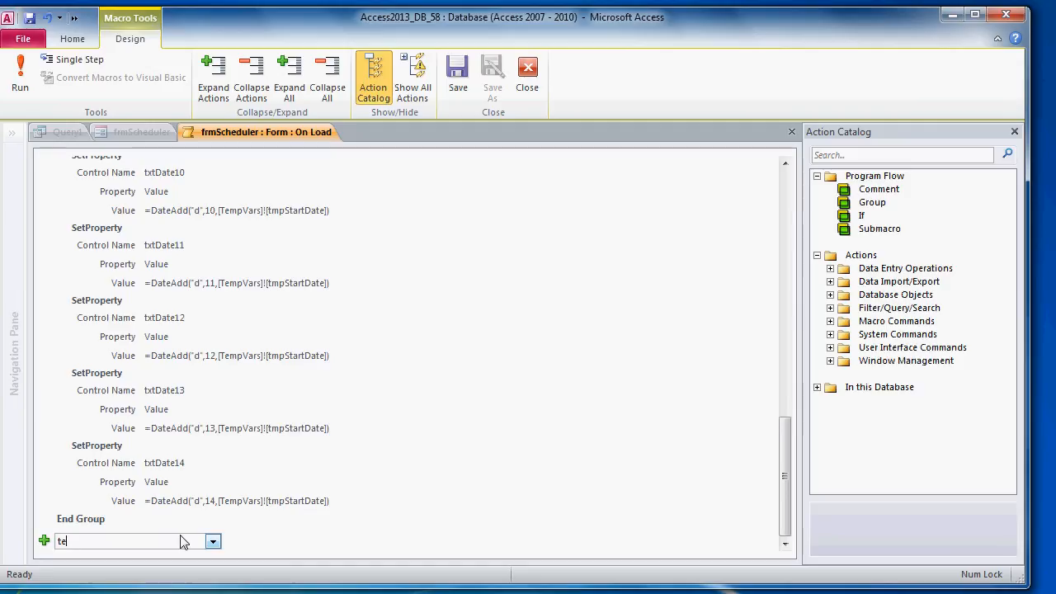
{"action": "type", "text": "sett"}
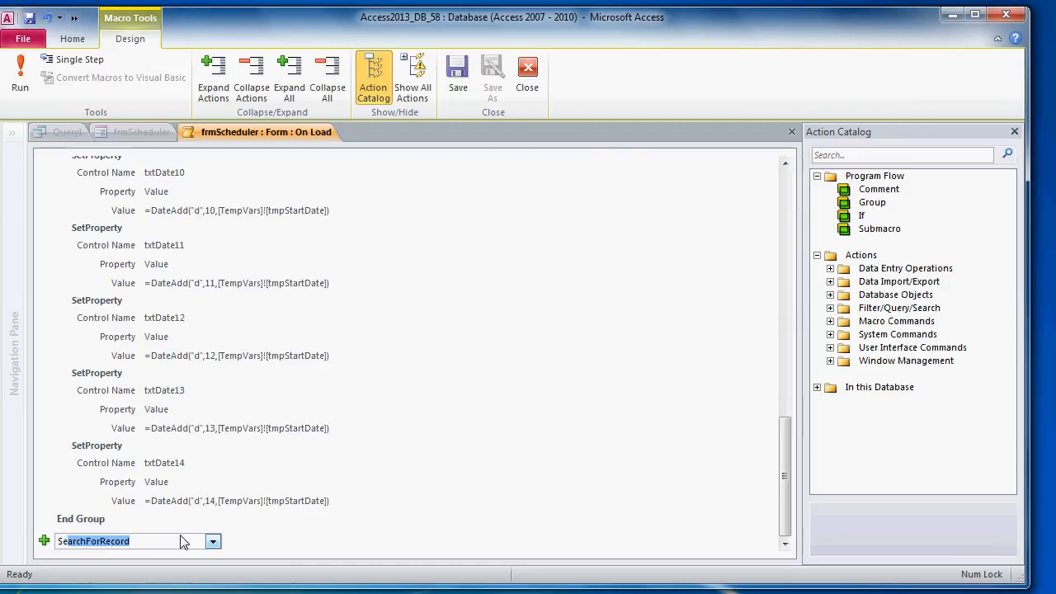
{"action": "key", "text": "Return"}
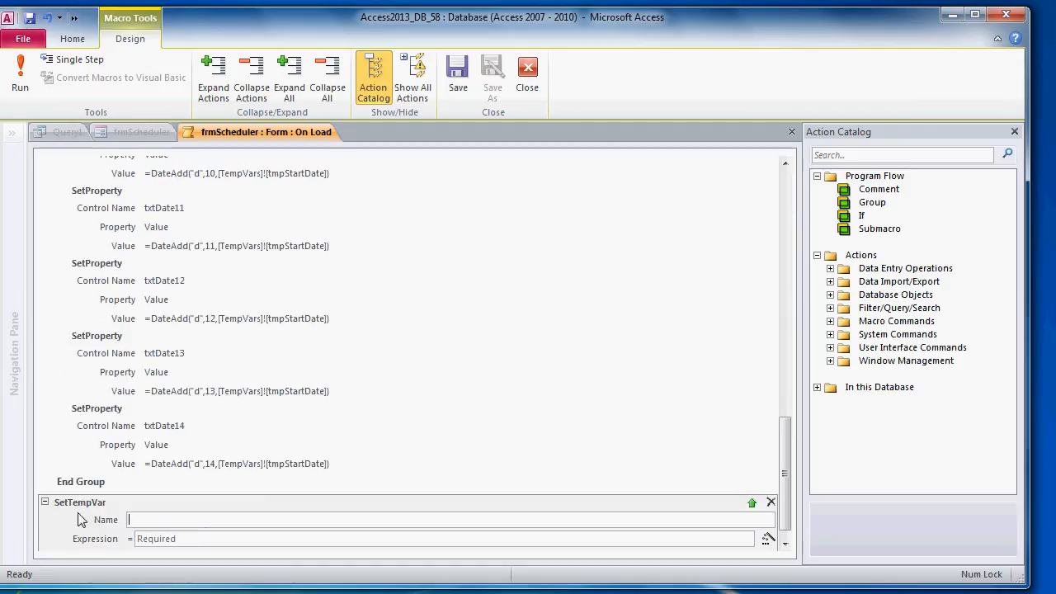
{"action": "left_click_drag", "start_coordinate": [82, 520], "coordinate": [154, 186]}
{"action": "left_click_drag", "start_coordinate": [161, 145], "coordinate": [137, 180]}
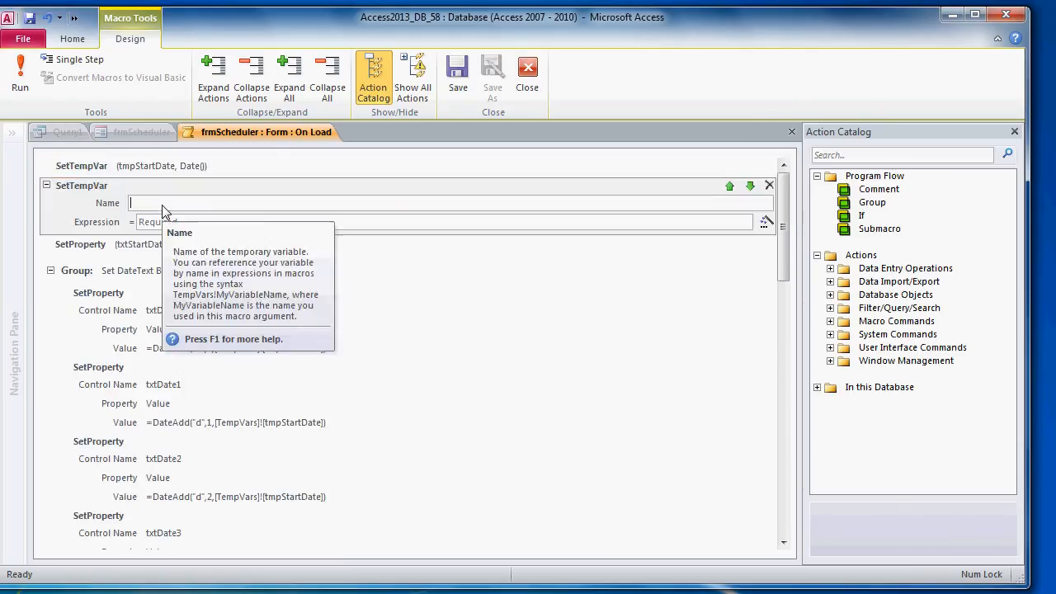
{"action": "type", "text": "tmpEndDate"}
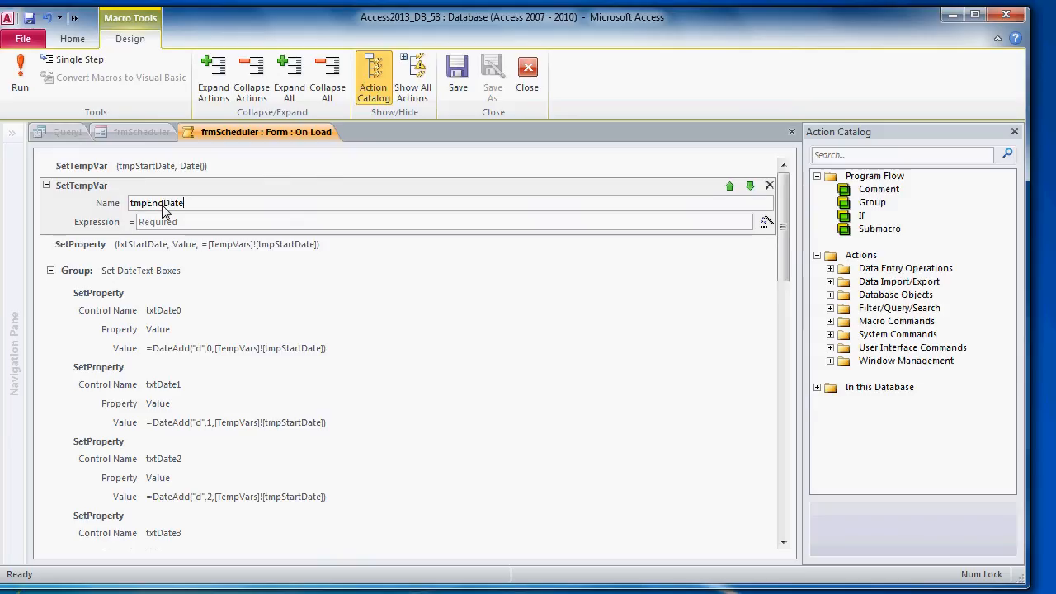
{"action": "key", "text": "Tab"}
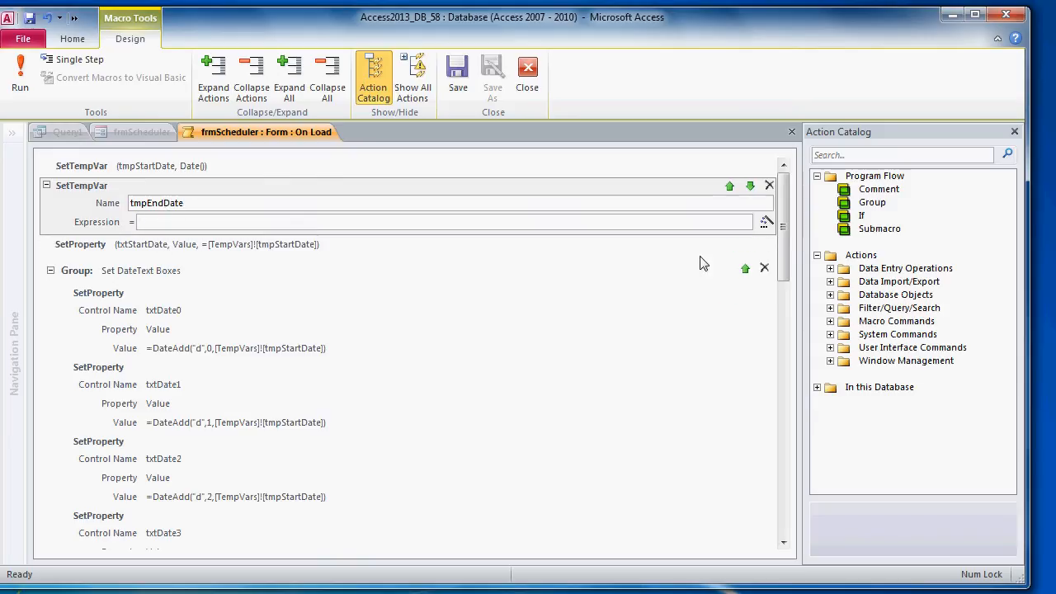
Step: Set tmpEndDate's expression to DateAdd("d",14,[TempVars]![tmpStartDate]) and close the macro
{"action": "left_click_drag", "start_coordinate": [780, 205], "coordinate": [798, 485]}
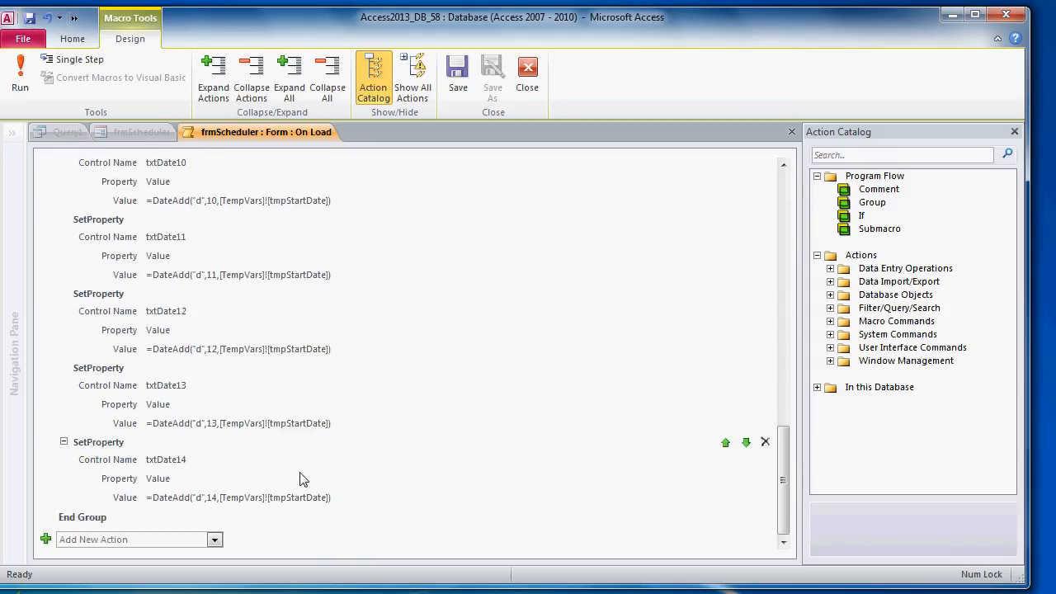
{"action": "left_click", "coordinate": [156, 497]}
{"action": "left_click_drag", "start_coordinate": [156, 497], "coordinate": [421, 509]}
{"action": "key", "text": "ctrl+c"}
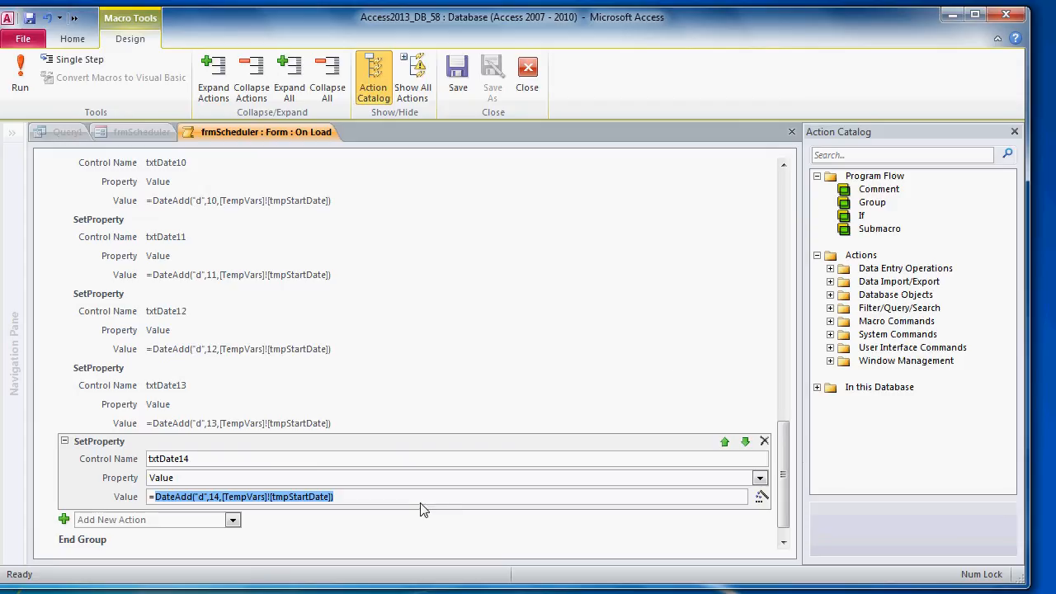
{"action": "left_click_drag", "start_coordinate": [783, 478], "coordinate": [811, 196]}
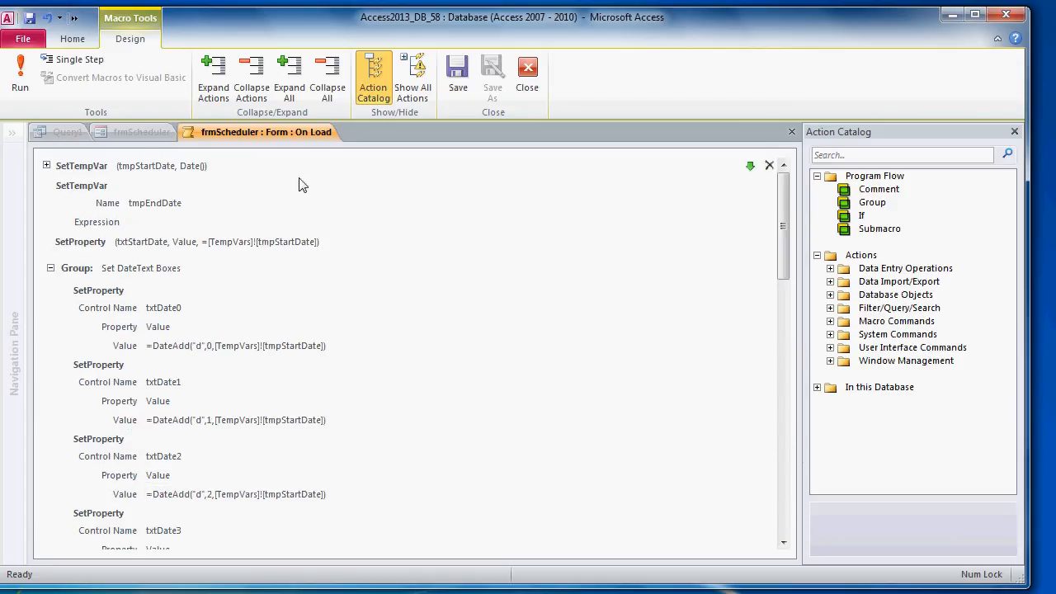
{"action": "left_click", "coordinate": [175, 221]}
{"action": "left_click", "coordinate": [175, 221]}
{"action": "key", "text": "ctrl+v"}
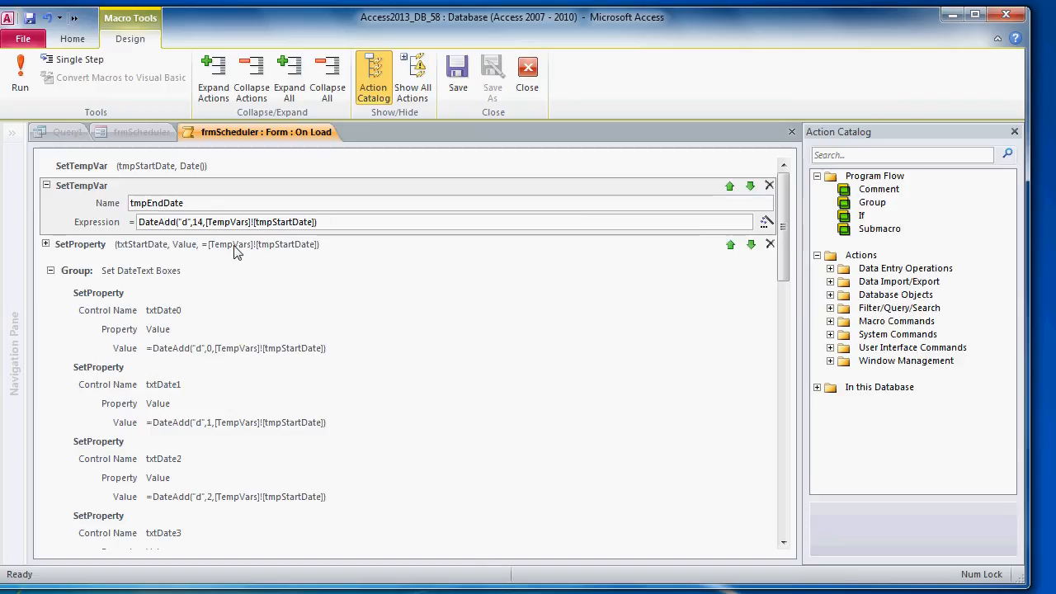
{"action": "left_click", "coordinate": [527, 78]}
Step: Close frmScheduler saving its changes, and switch Query1 to Design View
{"action": "right_click", "coordinate": [140, 136]}
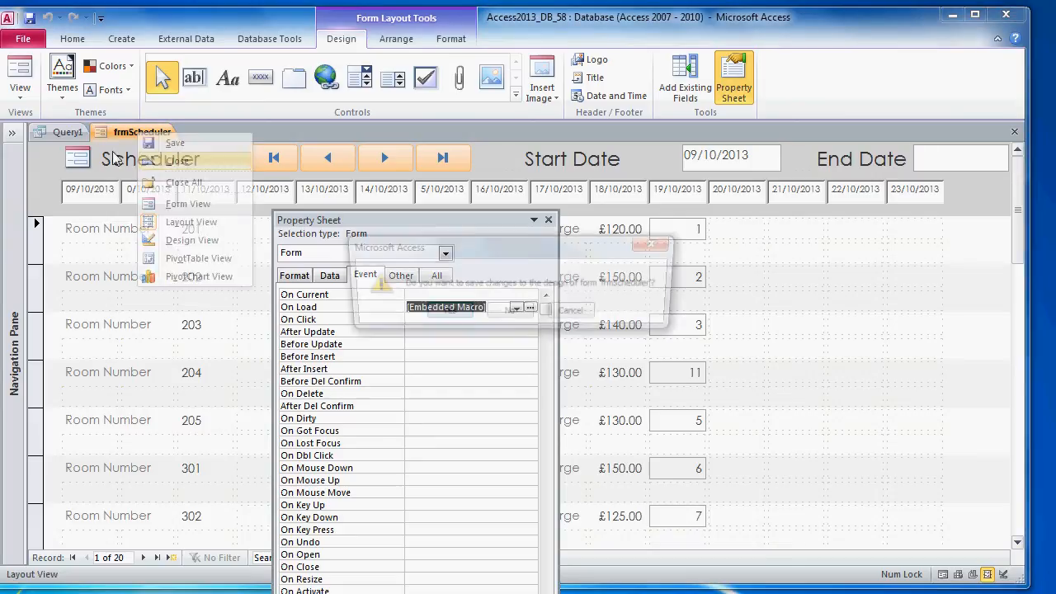
{"action": "left_click", "coordinate": [169, 159]}
{"action": "left_click", "coordinate": [440, 311]}
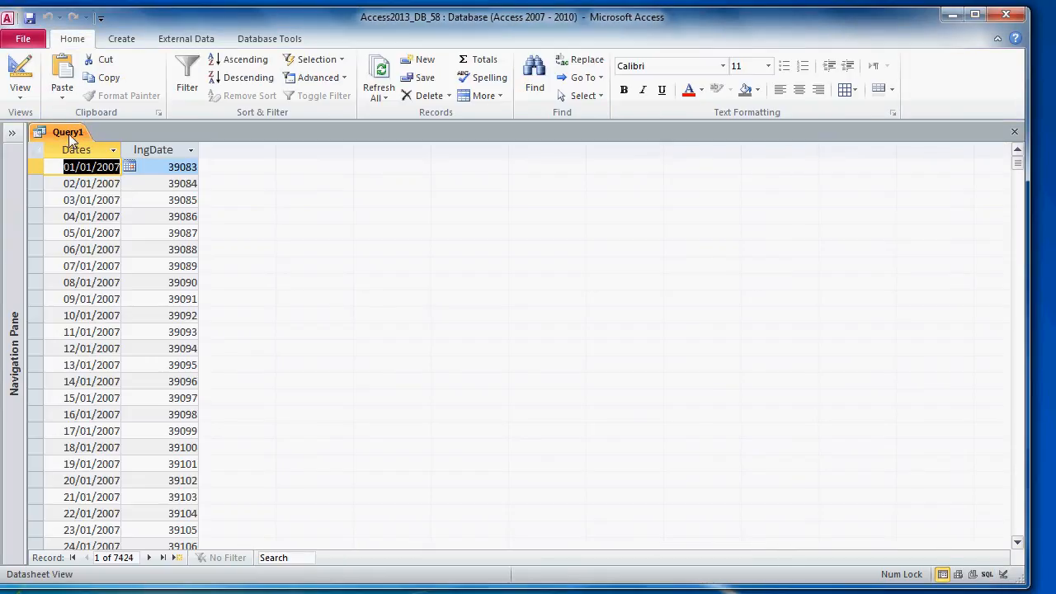
{"action": "right_click", "coordinate": [70, 134]}
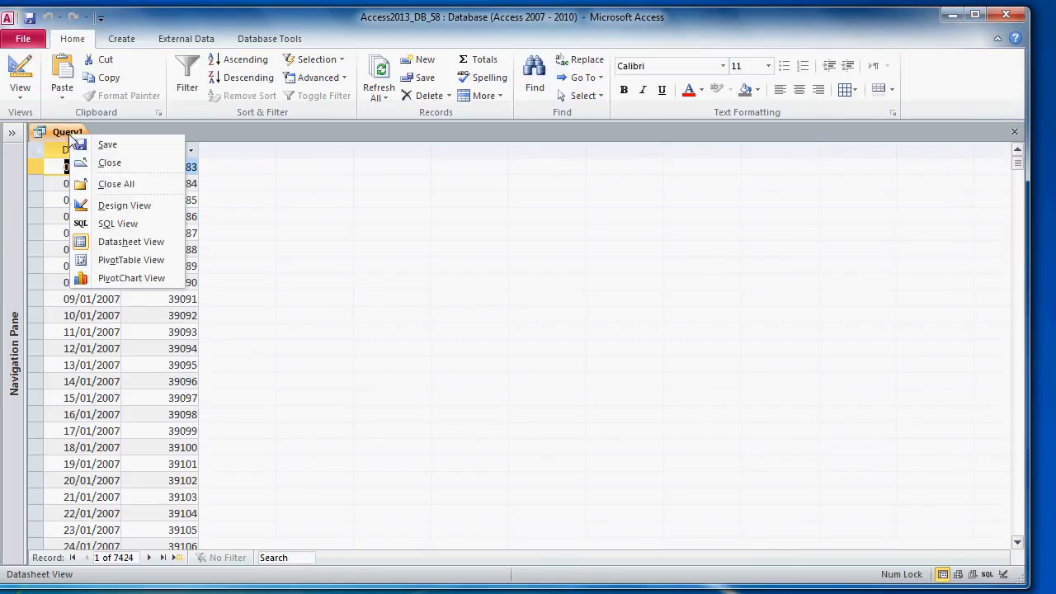
{"action": "left_click", "coordinate": [12, 134]}
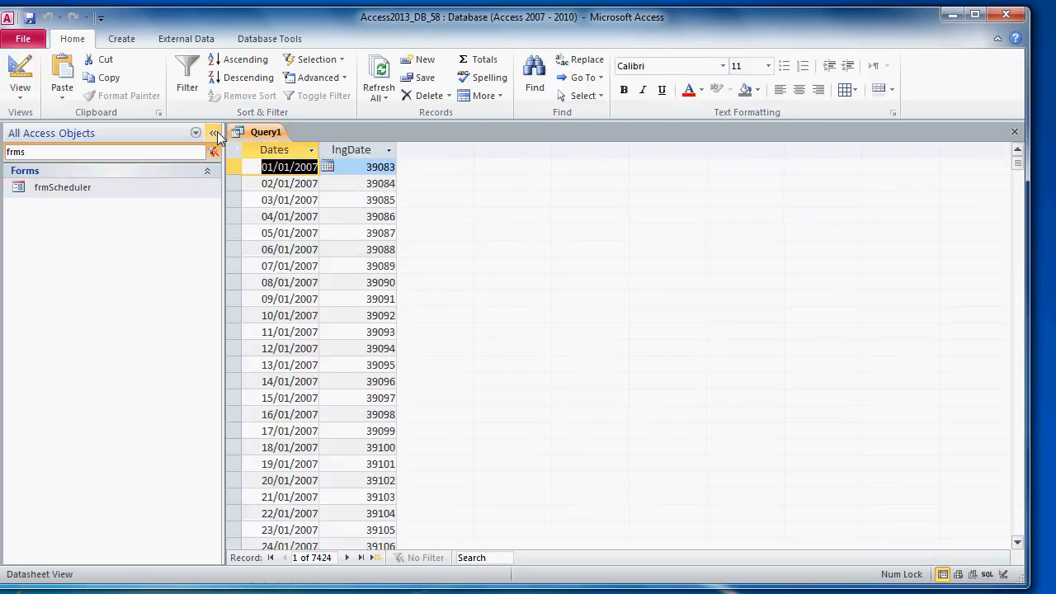
{"action": "left_click", "coordinate": [213, 133]}
{"action": "right_click", "coordinate": [82, 134]}
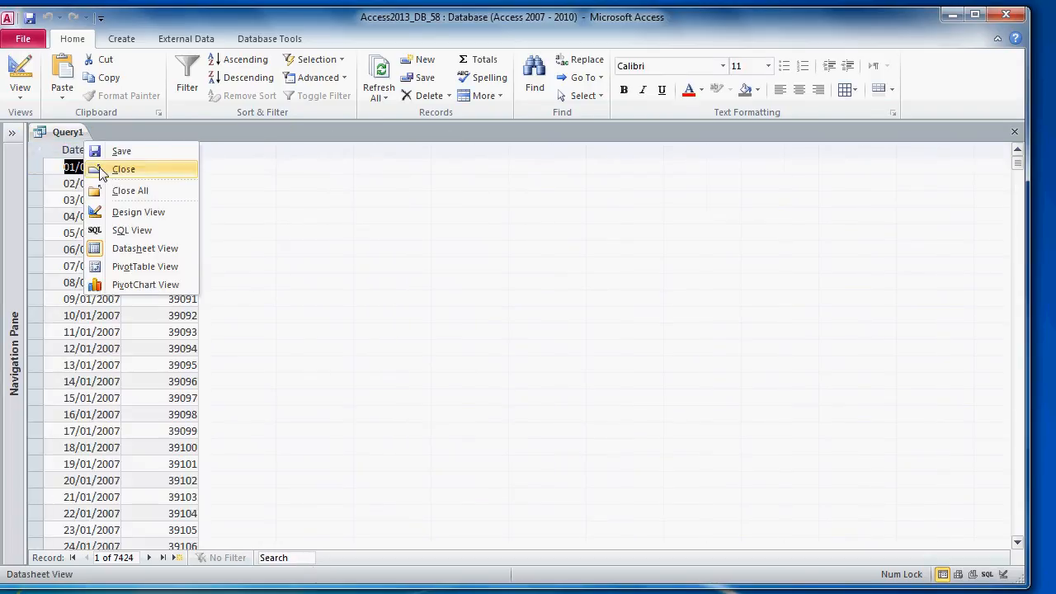
{"action": "left_click", "coordinate": [132, 211]}
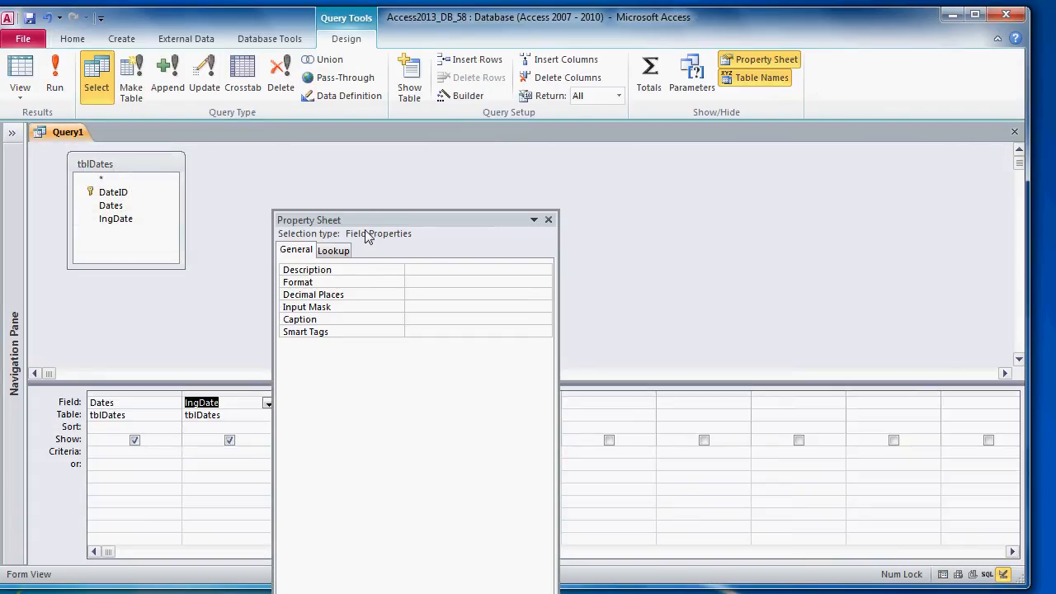
{"action": "left_click_drag", "start_coordinate": [364, 222], "coordinate": [634, 449]}
Step: Set the lngDate criteria to >=[TempVars]![tmpStartDate] AND <=[TempVars]![tmpEndDate]
{"action": "left_click", "coordinate": [239, 460]}
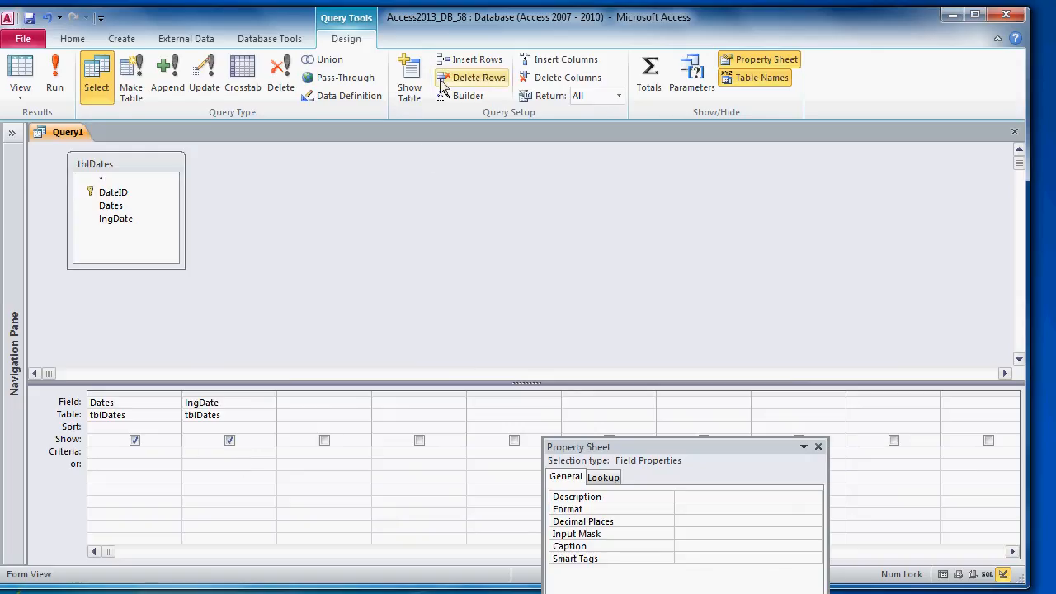
{"action": "left_click", "coordinate": [464, 95]}
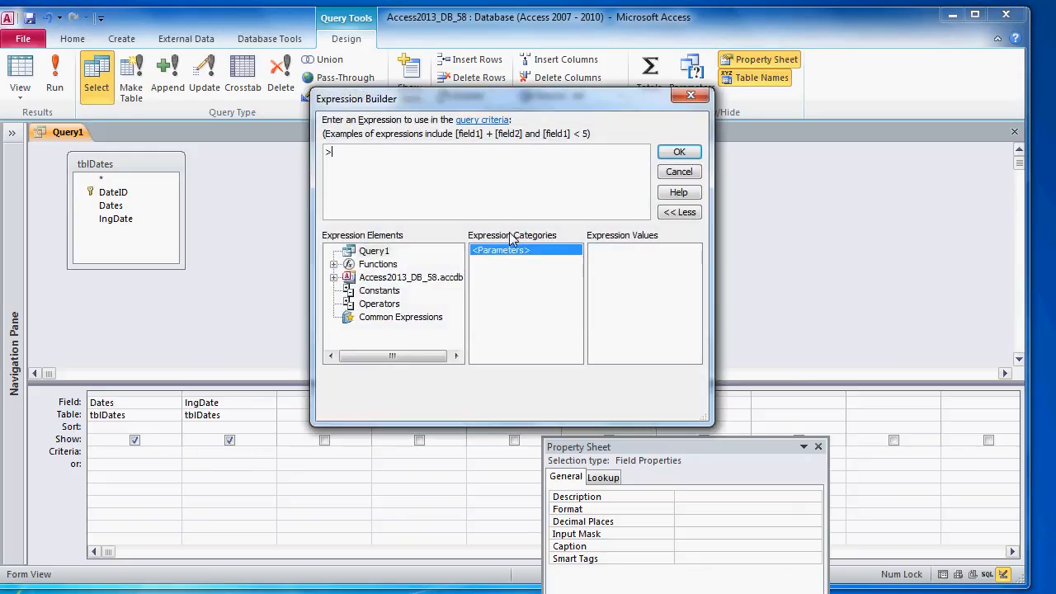
{"action": "type", "text": ">=[TempVars]![tmpStartDate"}
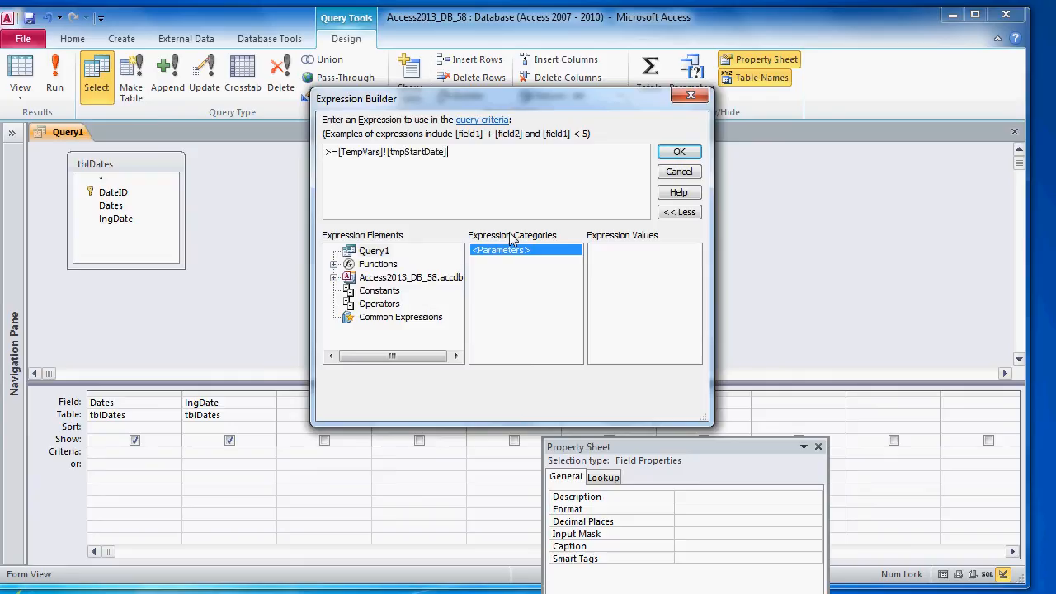
{"action": "key", "text": "BackSpace"}
{"action": "key", "text": "BackSpace"}
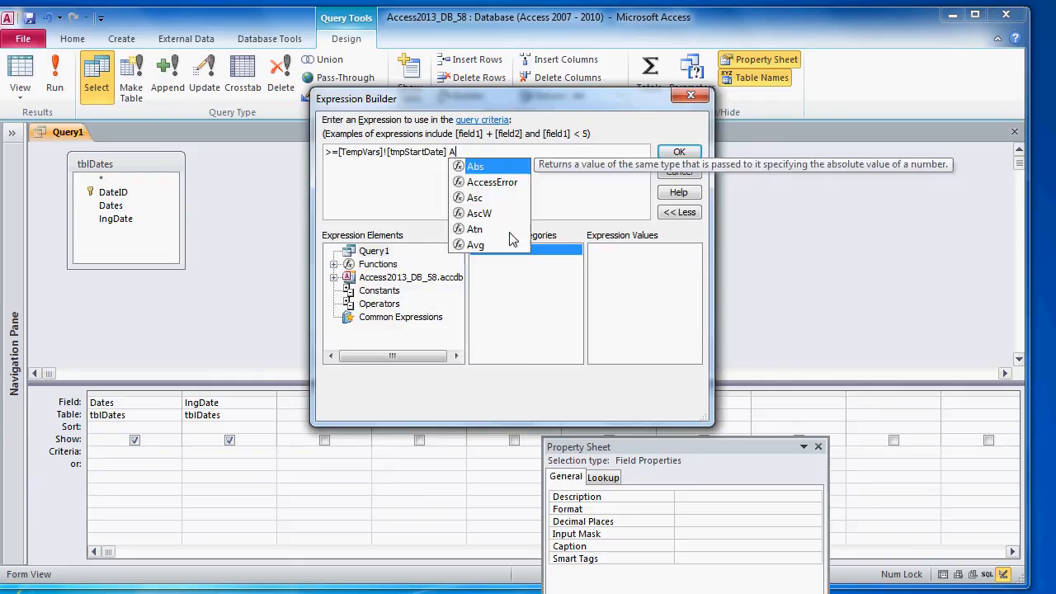
{"action": "type", "text": "ND <="}
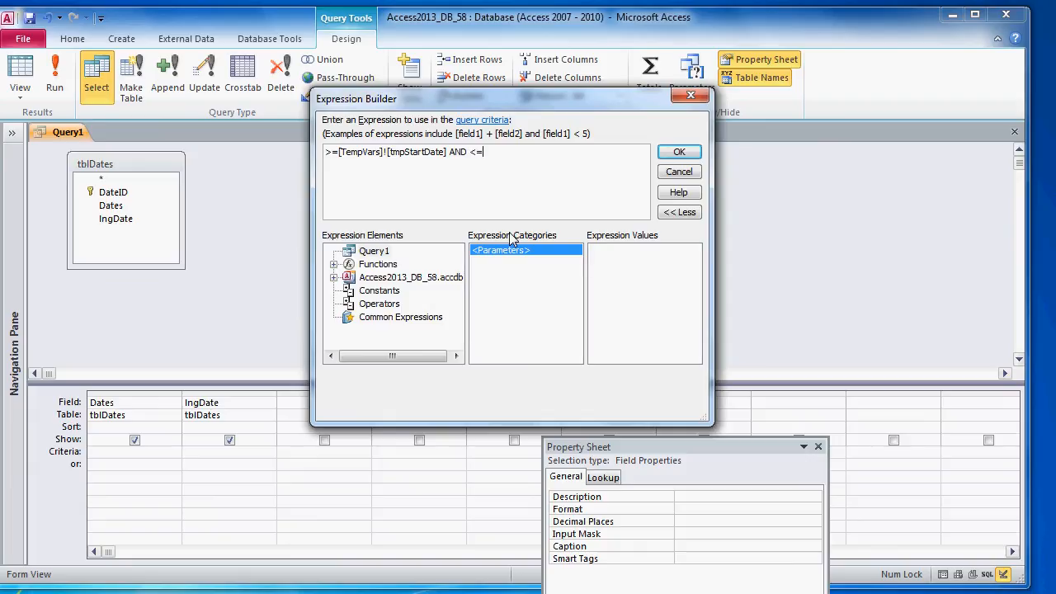
{"action": "type", "text": "[TempVars]![tmpEndDate"}
{"action": "left_click", "coordinate": [672, 155]}
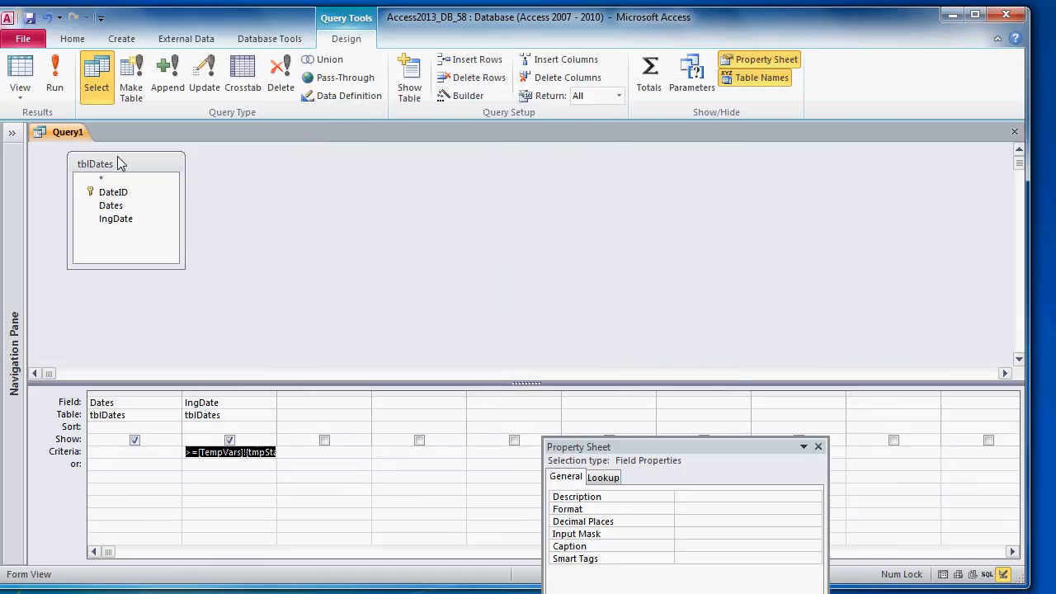
Step: Run the query to see 15 dates and save it as qryBookingsExploder
{"action": "left_click", "coordinate": [54, 81]}
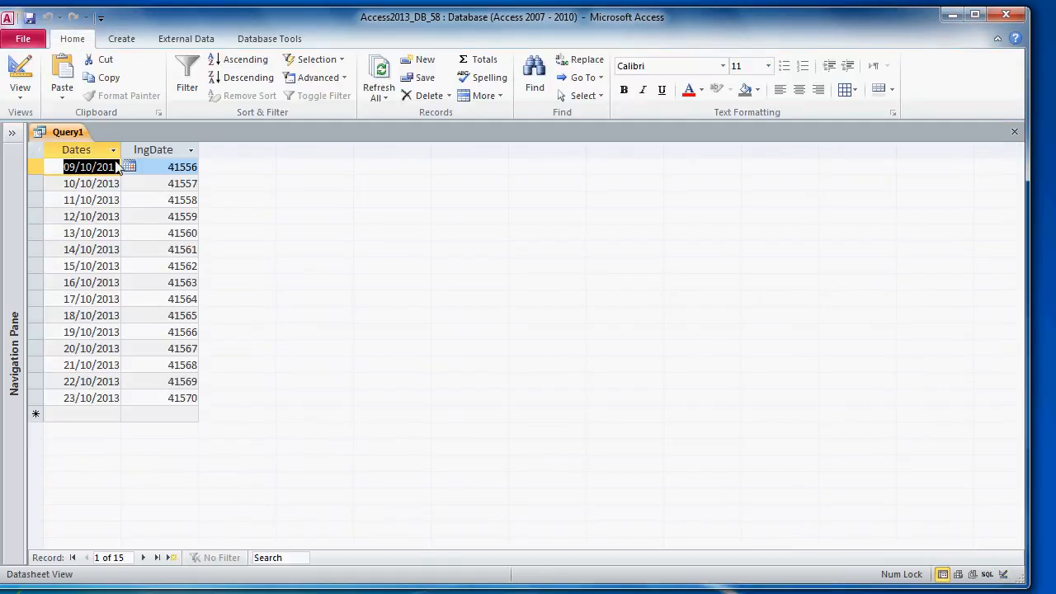
{"action": "right_click", "coordinate": [63, 134]}
{"action": "left_click", "coordinate": [83, 145]}
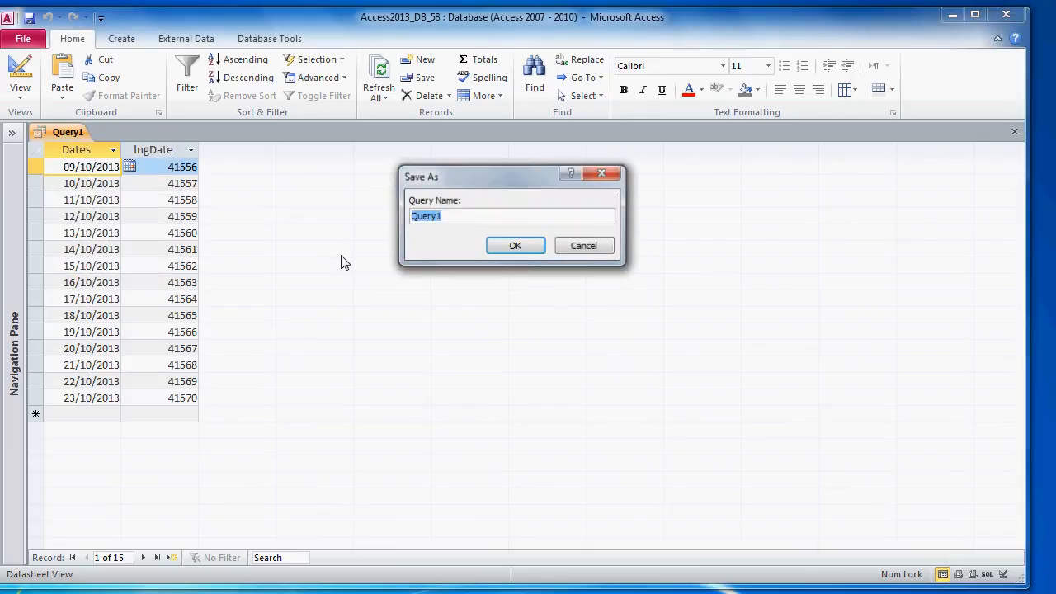
{"action": "type", "text": "qryBookingsExploder"}
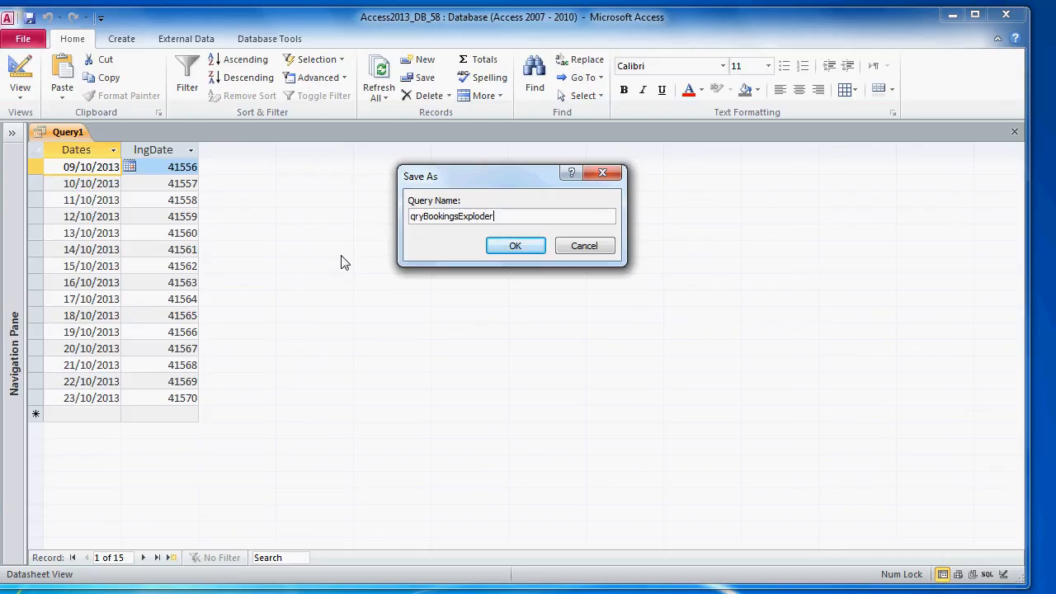
{"action": "left_click", "coordinate": [498, 248]}
Step: Return qryBookingsExploder to Design View and move the property sheet aside
{"action": "right_click", "coordinate": [102, 133]}
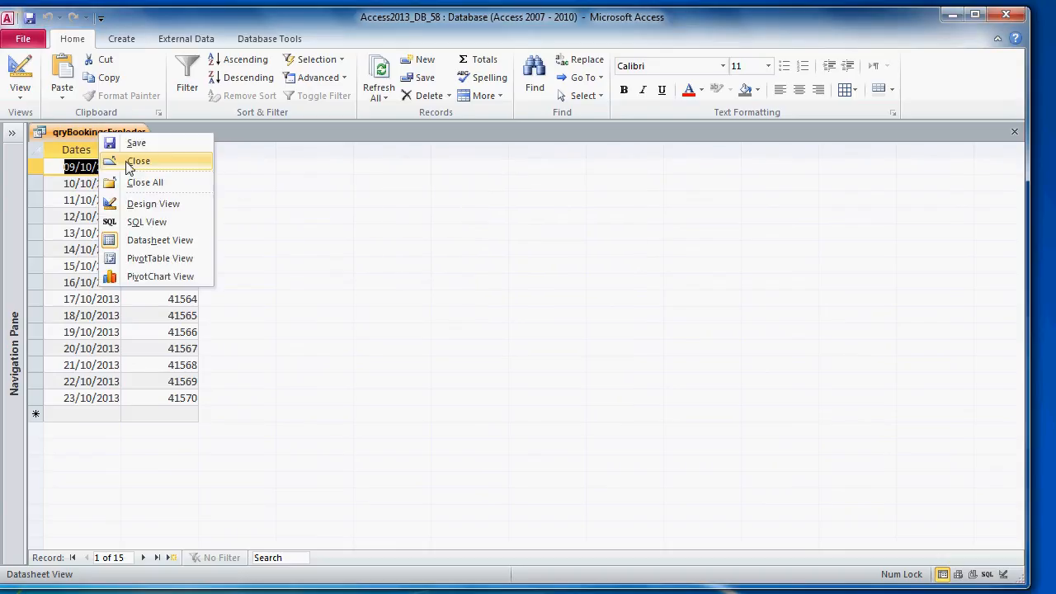
{"action": "left_click", "coordinate": [136, 206]}
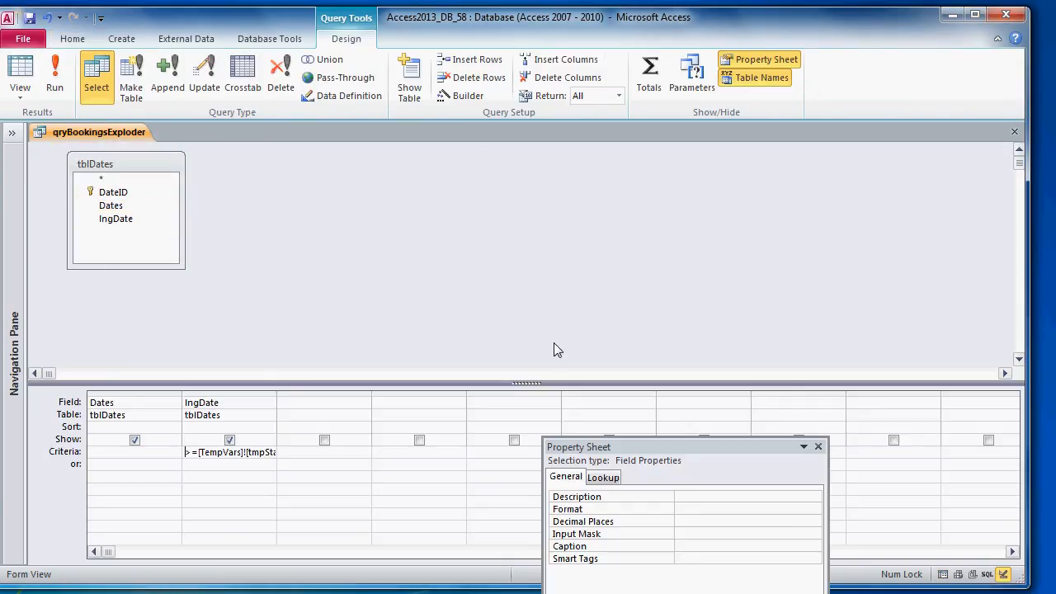
{"action": "left_click_drag", "start_coordinate": [592, 448], "coordinate": [735, 455]}
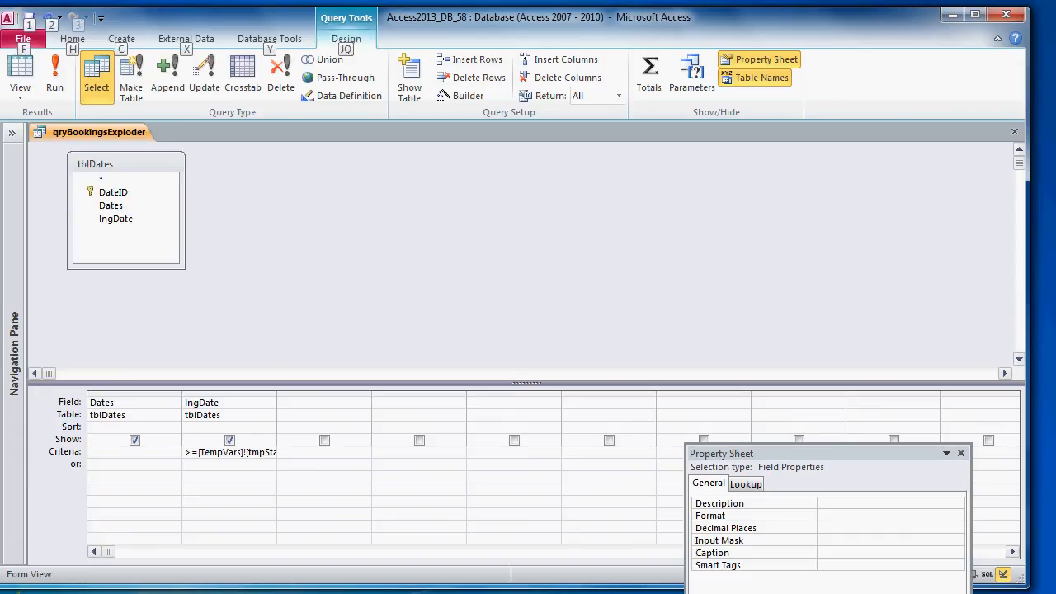
Step: Add tblBookingDetails, tblBookings, tblGuests and tblRooms to the query design
{"action": "left_click", "coordinate": [327, 240]}
{"action": "right_click", "coordinate": [326, 239]}
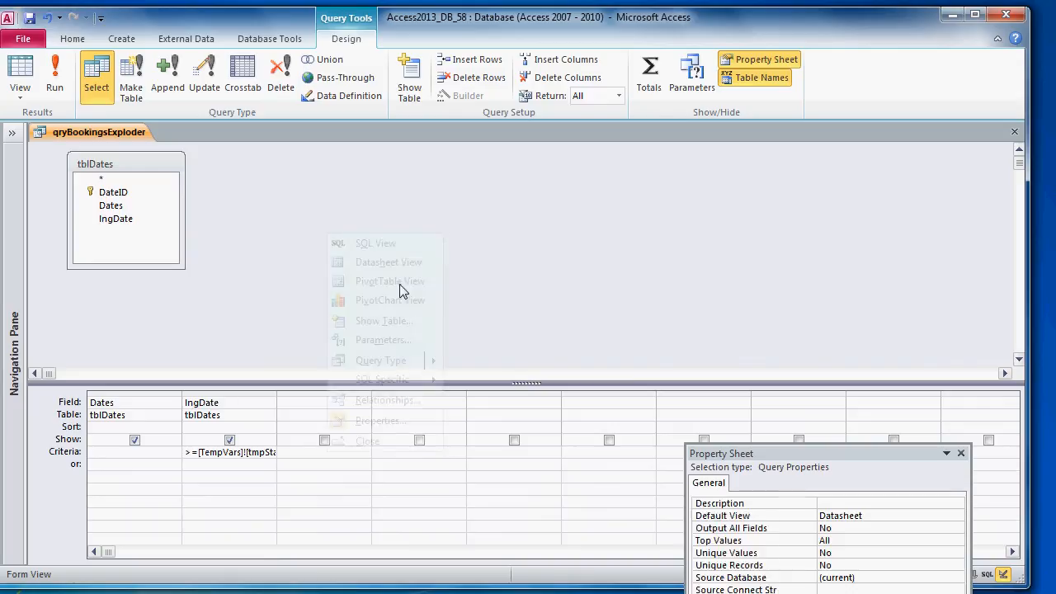
{"action": "left_click", "coordinate": [401, 322]}
{"action": "left_click_drag", "start_coordinate": [476, 366], "coordinate": [429, 74]}
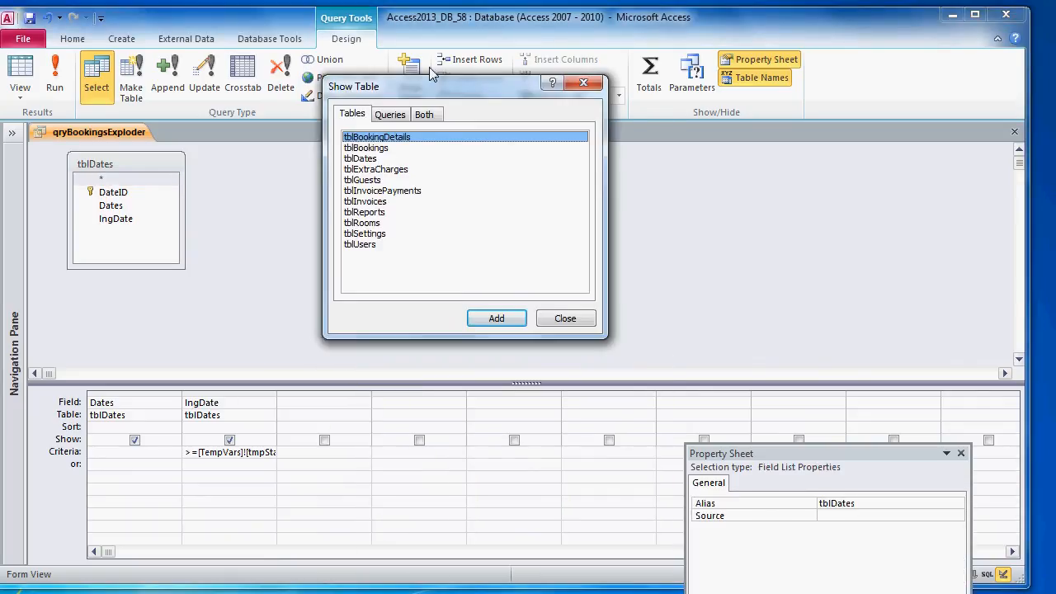
{"action": "left_click", "coordinate": [384, 139], "text": "shift"}
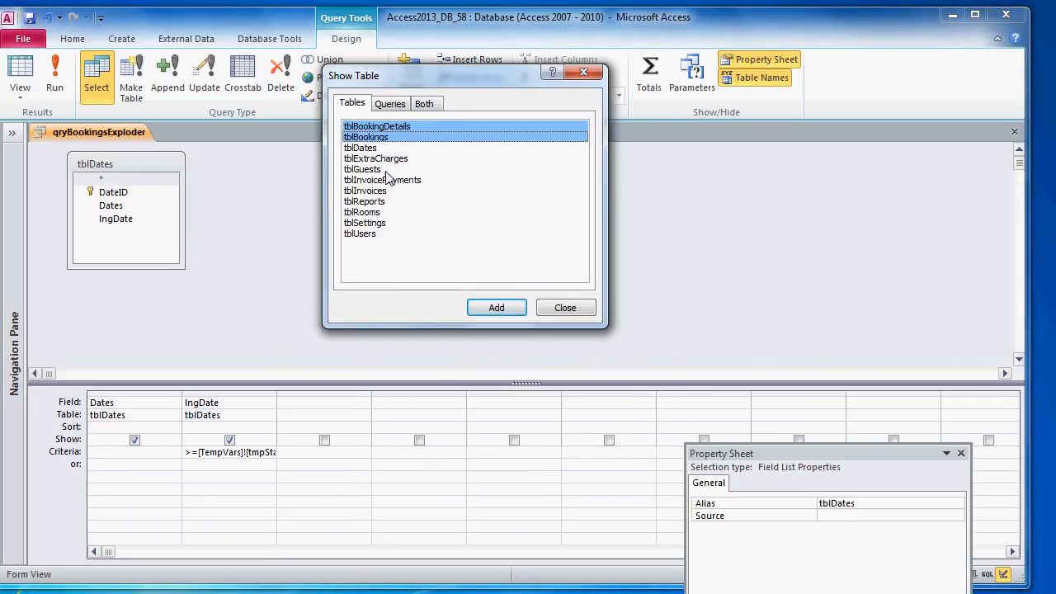
{"action": "left_click", "coordinate": [376, 171], "text": "ctrl"}
{"action": "left_click", "coordinate": [371, 213], "text": "ctrl"}
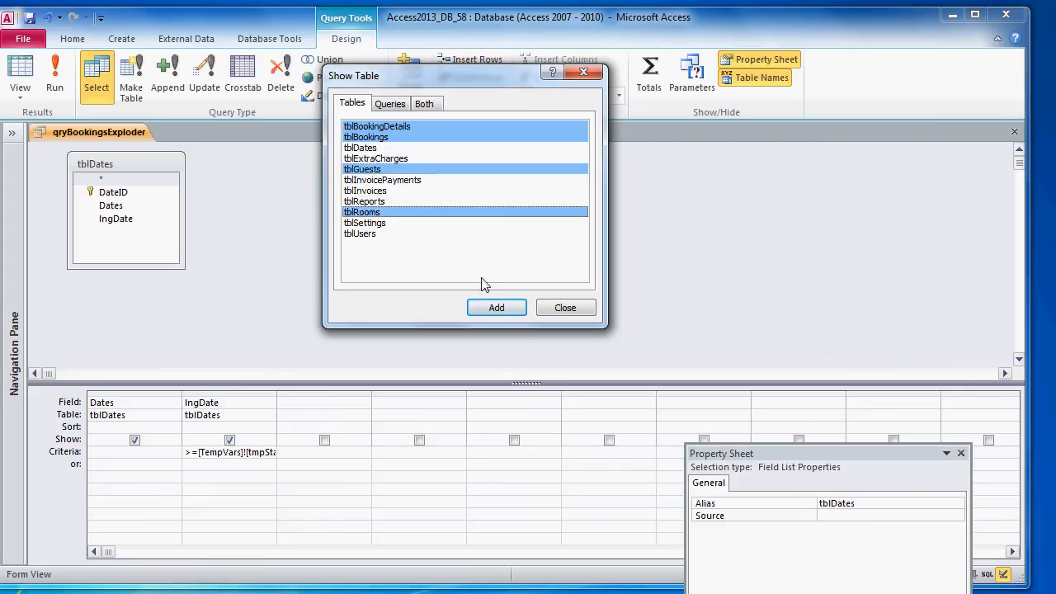
{"action": "left_click", "coordinate": [495, 307]}
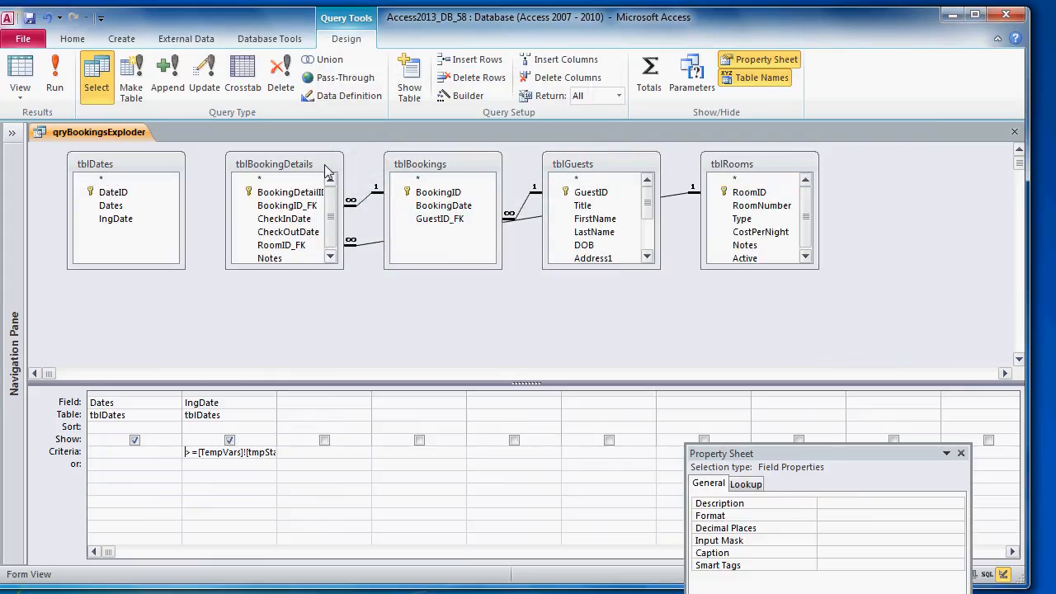
Step: Arrange the tblBookings, tblBookingDetails and tblGuests field lists side by side
{"action": "left_click_drag", "start_coordinate": [323, 162], "coordinate": [568, 228]}
{"action": "left_click_drag", "start_coordinate": [450, 165], "coordinate": [347, 165]}
{"action": "left_click_drag", "start_coordinate": [515, 239], "coordinate": [450, 189]}
{"action": "left_click_drag", "start_coordinate": [642, 167], "coordinate": [648, 189]}
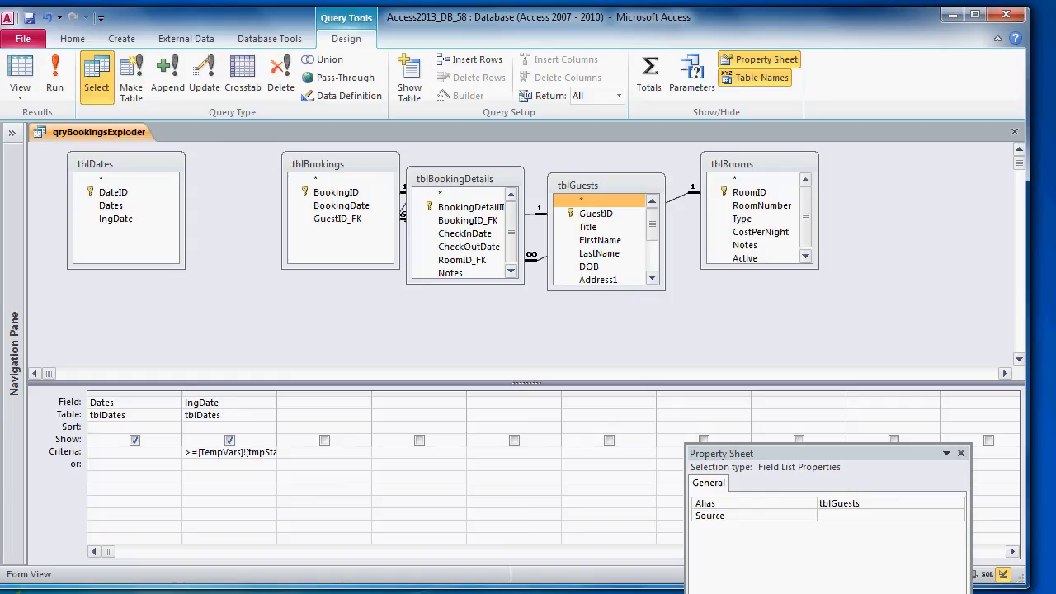
Step: Drag BookingID, BookingDetailID and CheckInDate into the first columns of the qryBookingsExploder grid
{"action": "left_click_drag", "start_coordinate": [334, 192], "coordinate": [142, 421]}
{"action": "left_click_drag", "start_coordinate": [494, 210], "coordinate": [230, 411]}
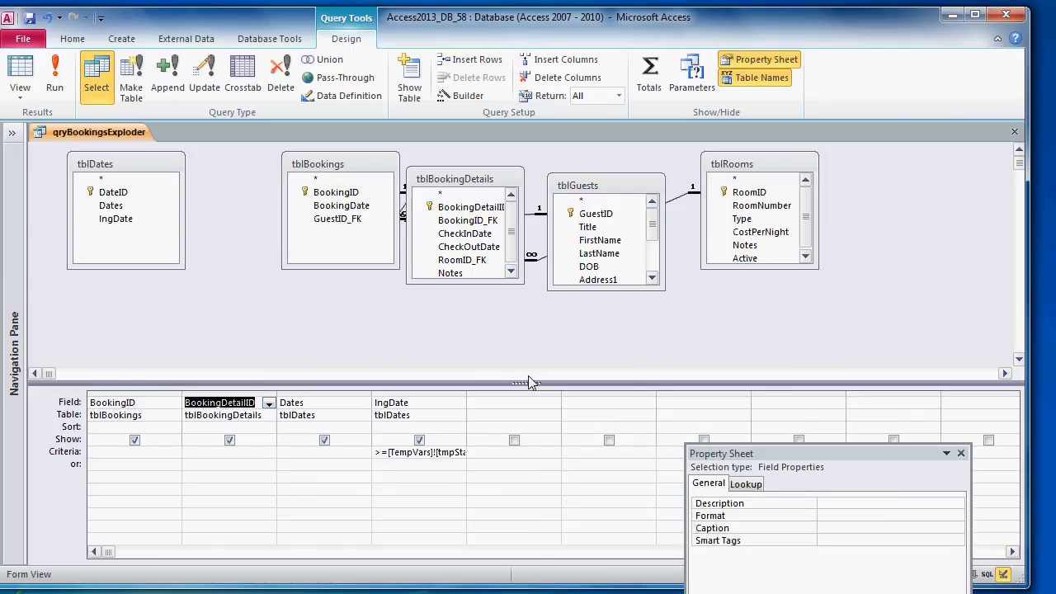
{"action": "left_click_drag", "start_coordinate": [465, 232], "coordinate": [412, 408]}
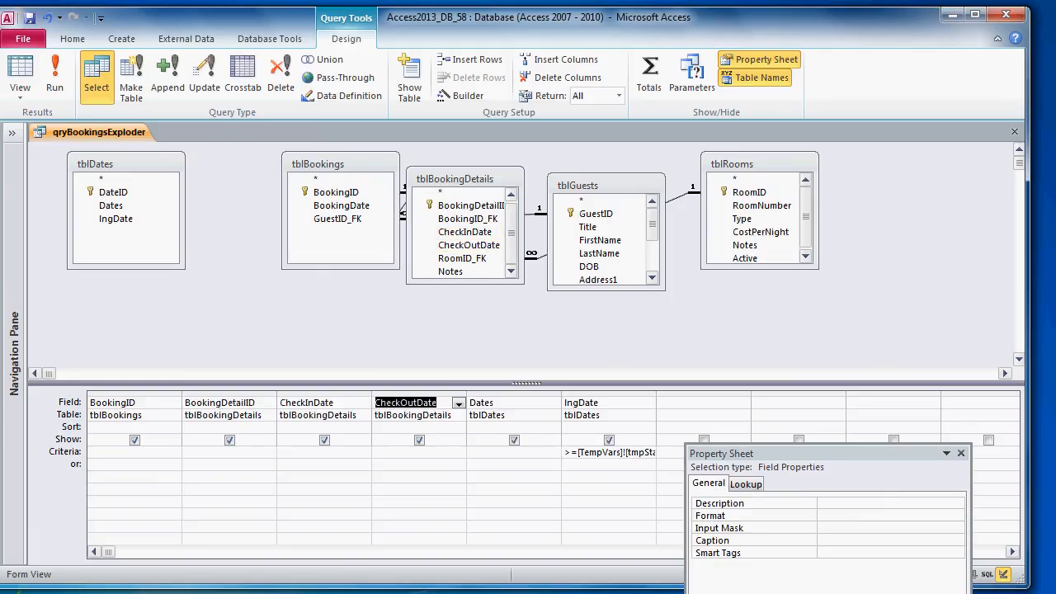
Step: Add GuestID and RoomID from their tables, then insert a blank column before RoomID
{"action": "left_click", "coordinate": [593, 213]}
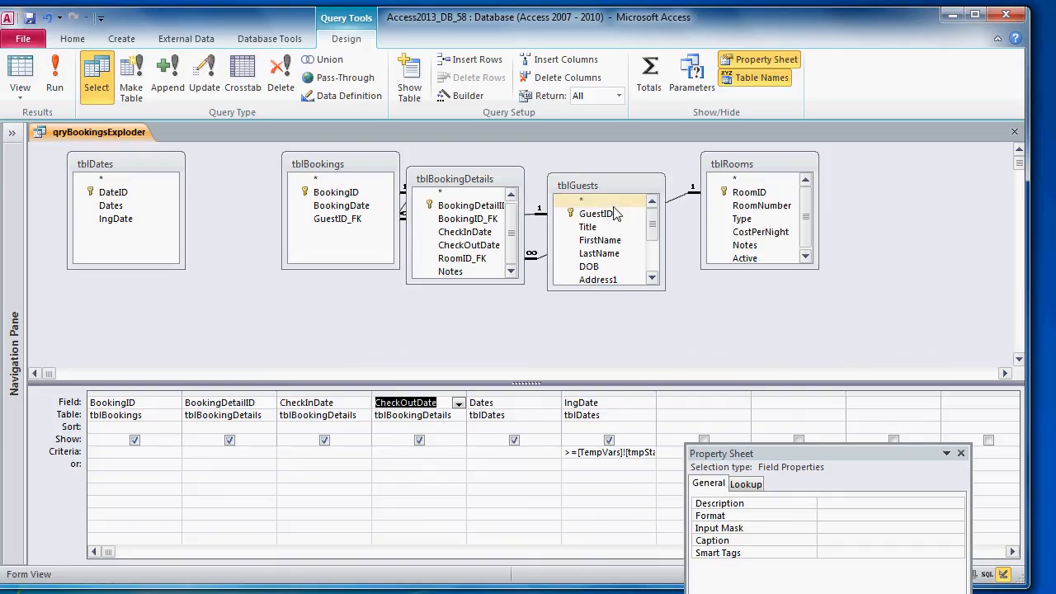
{"action": "left_click_drag", "start_coordinate": [485, 398], "coordinate": [487, 403]}
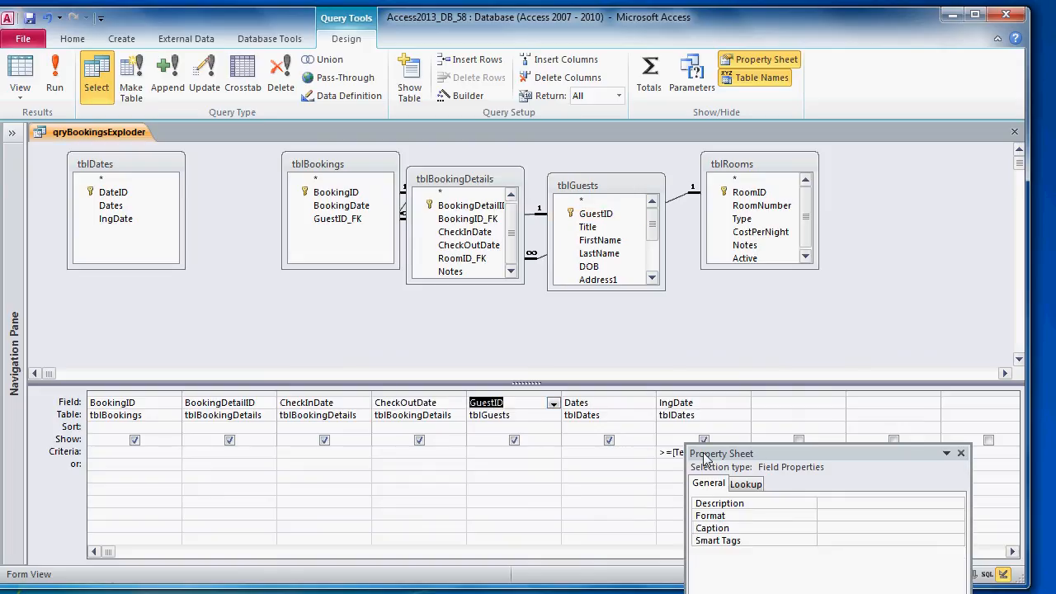
{"action": "left_click_drag", "start_coordinate": [726, 194], "coordinate": [568, 417]}
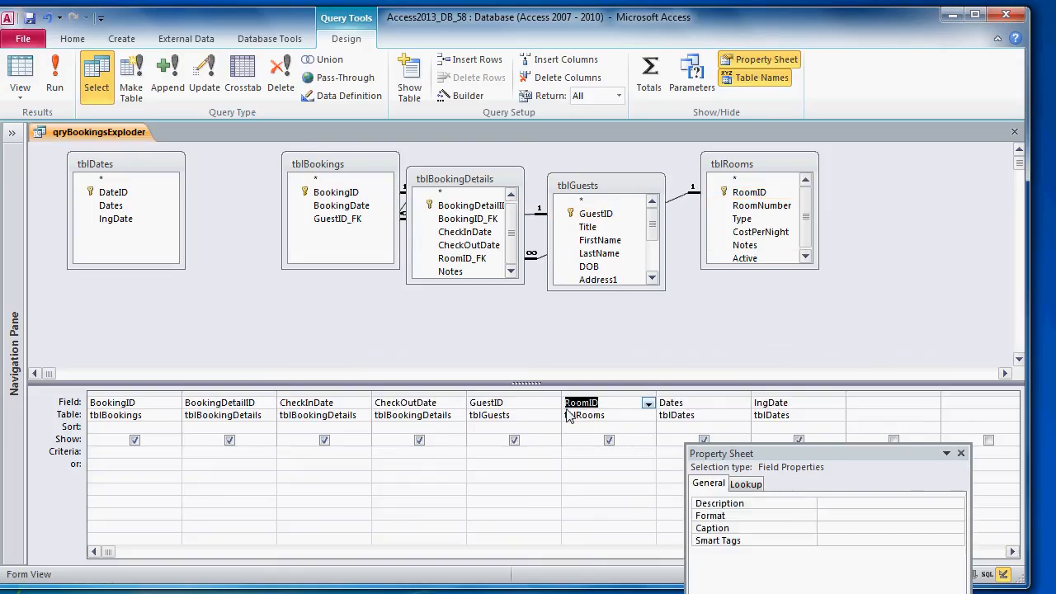
{"action": "left_click", "coordinate": [586, 392]}
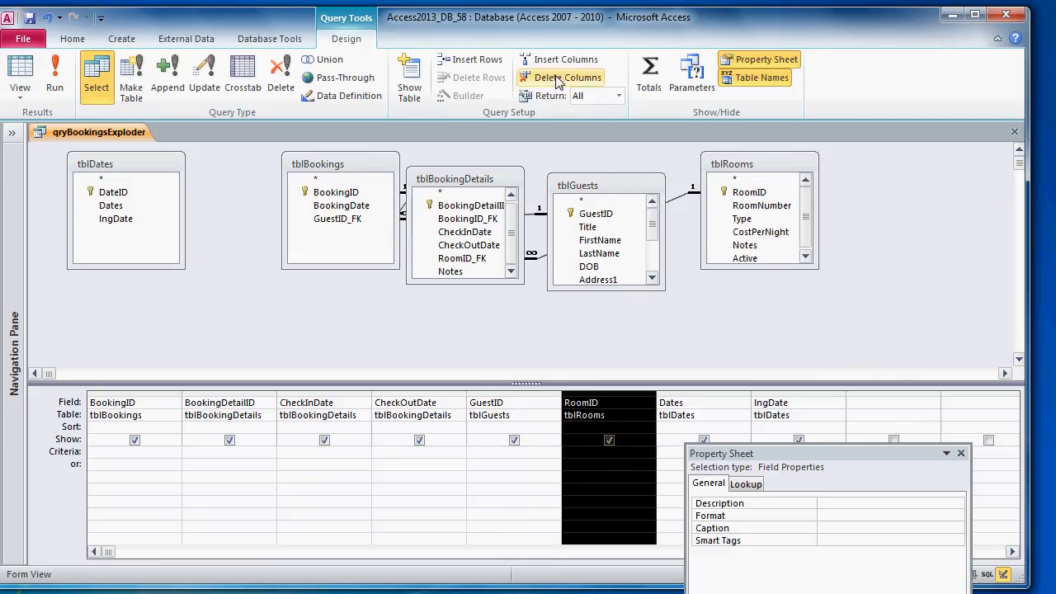
{"action": "left_click", "coordinate": [561, 59]}
Step: In the blank column, build the expression Guest: [tblGuests].[FirstName] & " " & [tblGuests].[LastName]
{"action": "left_click", "coordinate": [606, 402]}
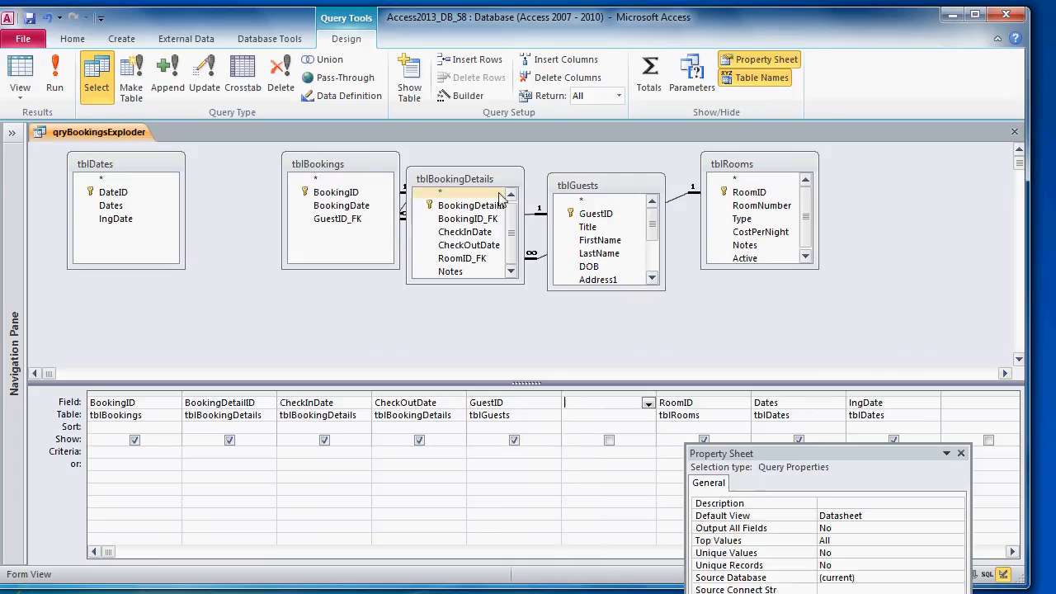
{"action": "left_click", "coordinate": [467, 97]}
{"action": "type", "text": "G"}
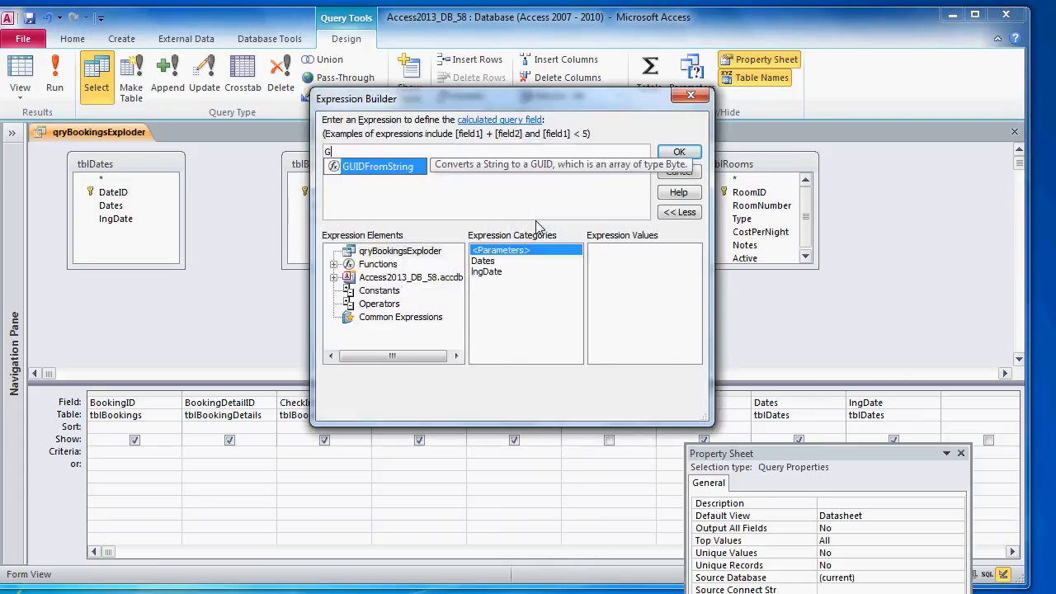
{"action": "type", "text": "uest: tblgu"}
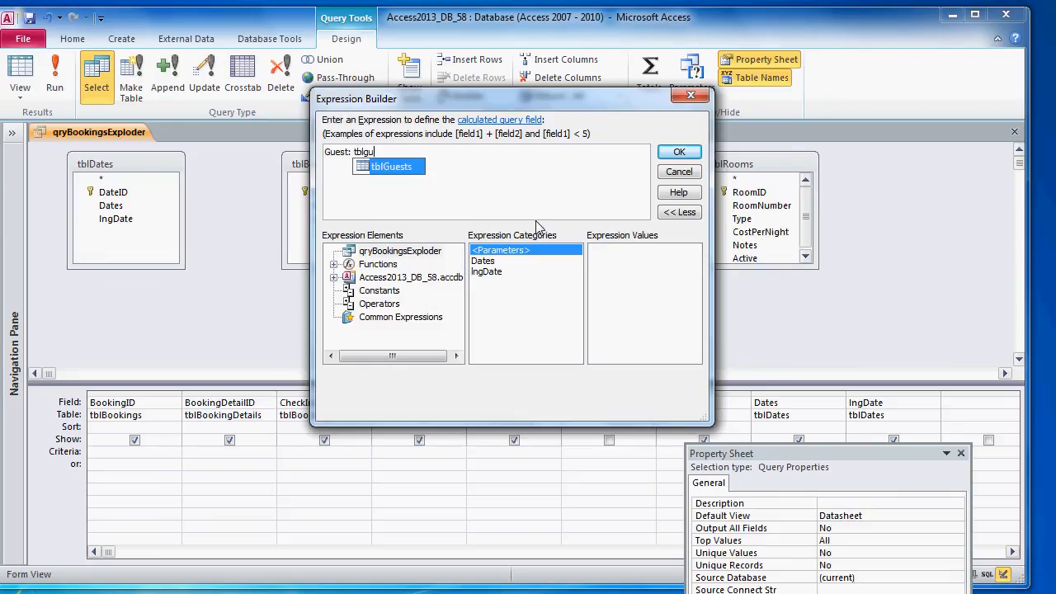
{"action": "key", "text": "Tab"}
{"action": "type", "text": "."}
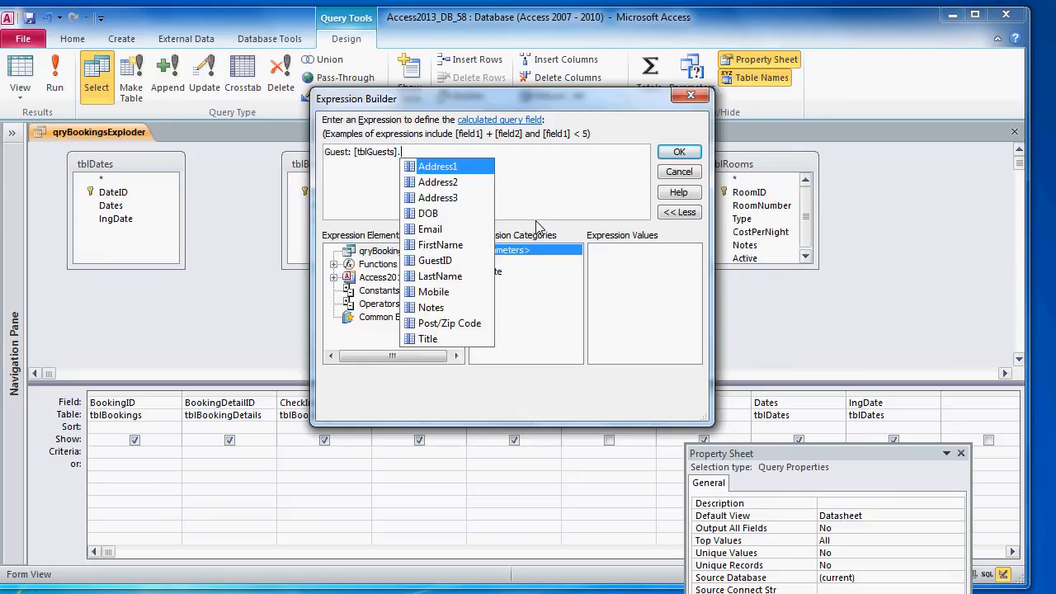
{"action": "type", "text": "f"}
{"action": "key", "text": "Tab"}
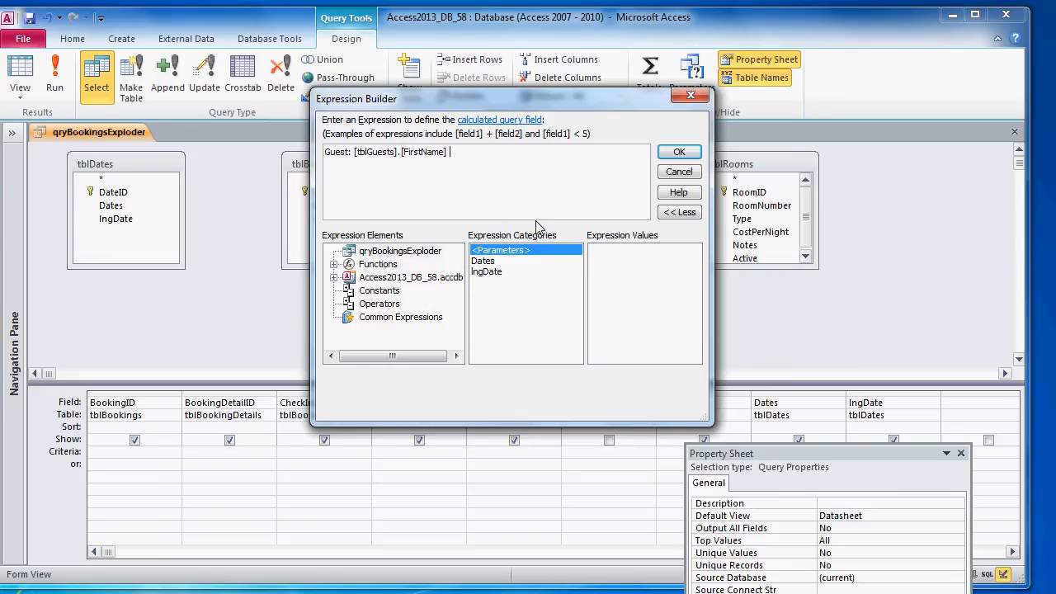
{"action": "type", "text": "& \" \" &"}
{"action": "type", "text": "&"}
{"action": "type", "text": " [tblGue"}
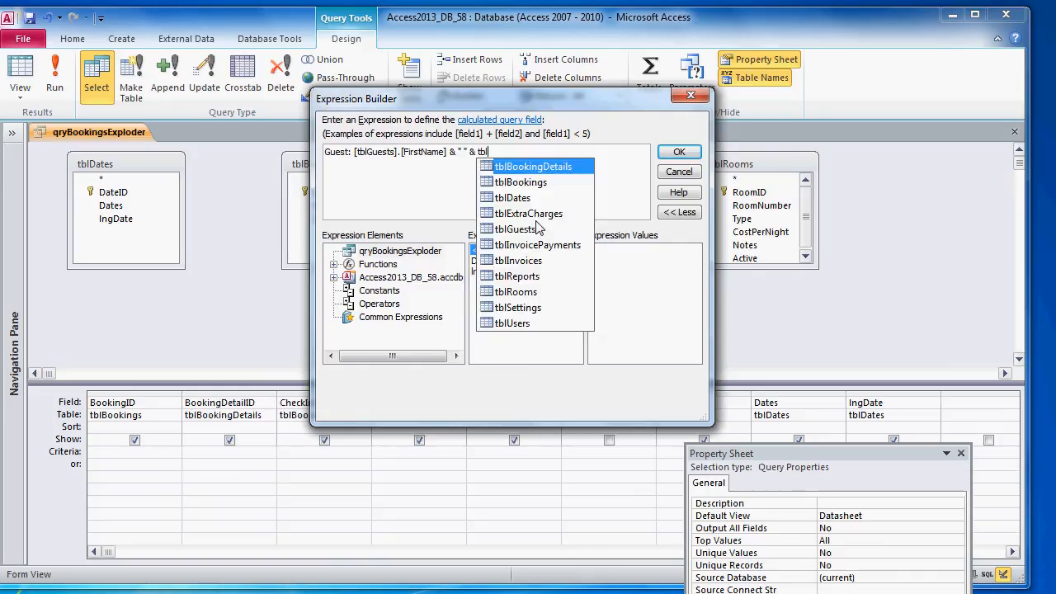
{"action": "key", "text": "Tab"}
{"action": "type", "text": ".ls"}
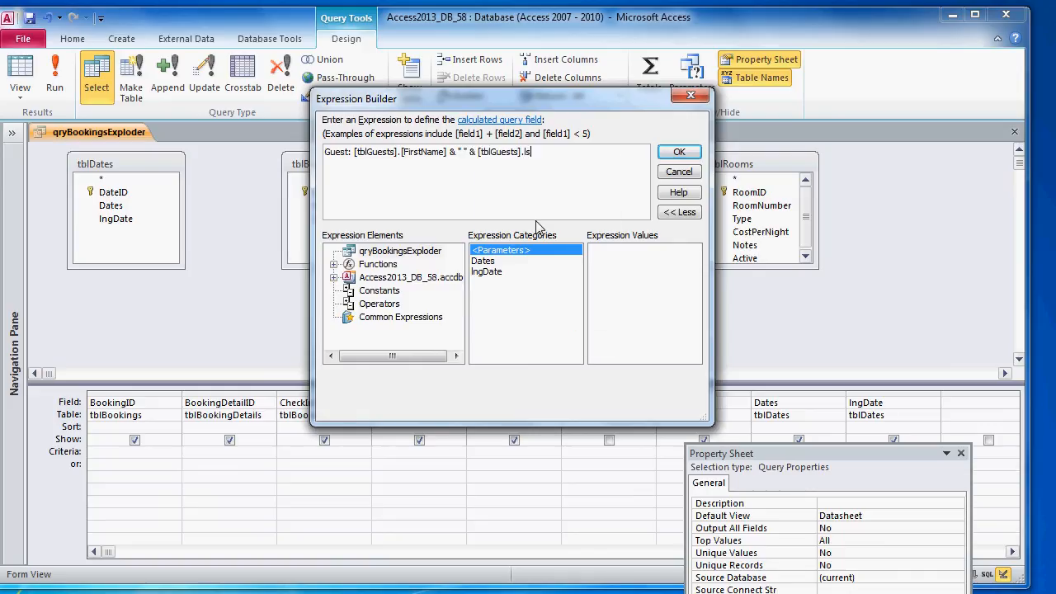
{"action": "type", "text": "s"}
{"action": "key", "text": "Tab"}
Step: Confirm the Guest expression, run the query and jump to the last of its 210 records
{"action": "left_click", "coordinate": [697, 157]}
{"action": "left_click", "coordinate": [54, 79]}
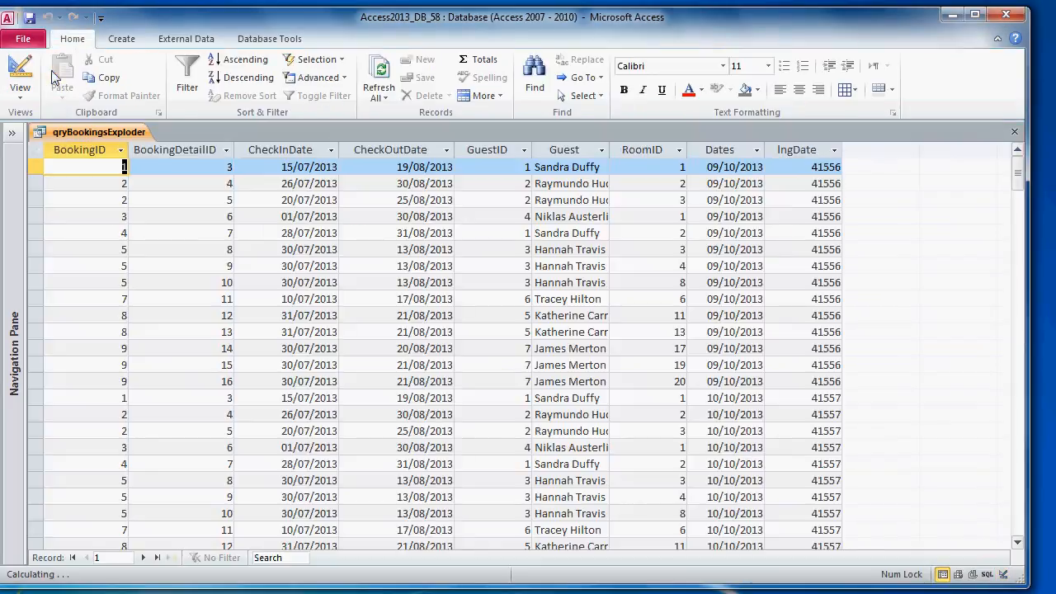
{"action": "left_click", "coordinate": [156, 558]}
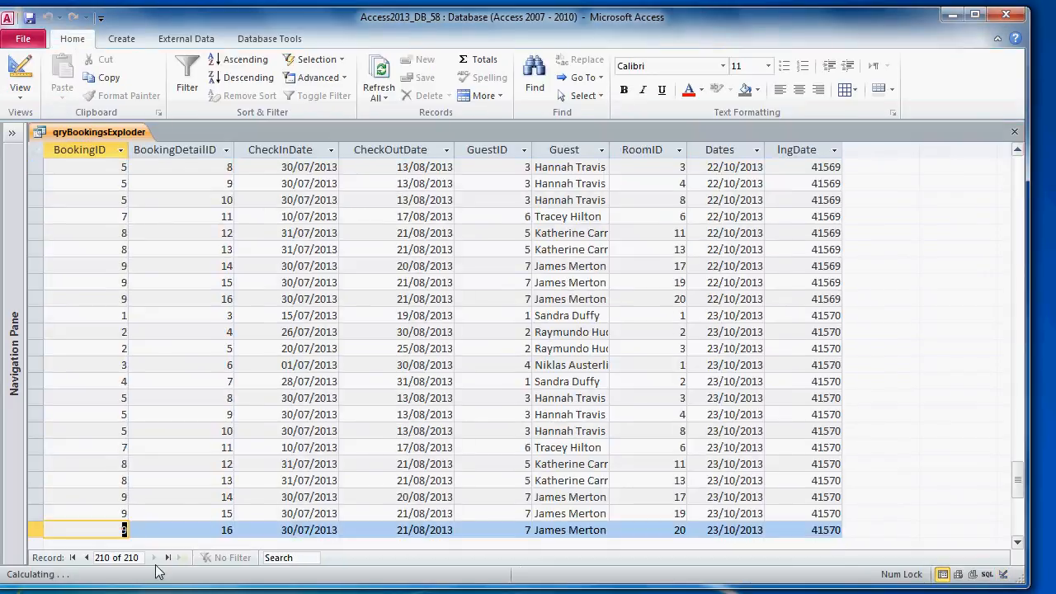
Step: Scroll back to the top of the results and return qryBookingsExploder to Design View
{"action": "scroll", "coordinate": [464, 414], "scroll_direction": "up", "scroll_amount": 20}
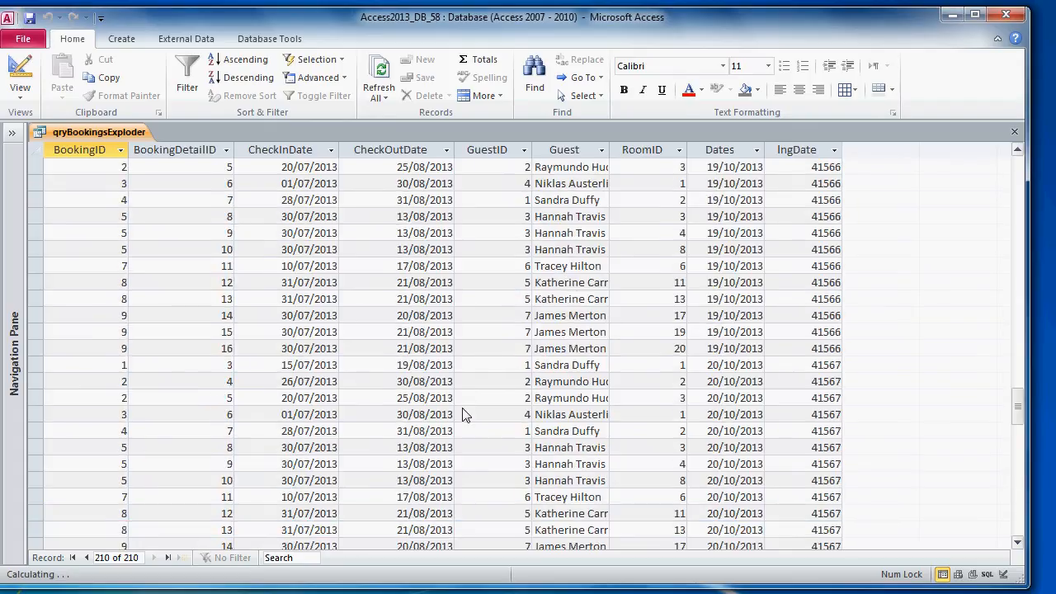
{"action": "scroll", "coordinate": [464, 414], "scroll_direction": "up", "scroll_amount": 5}
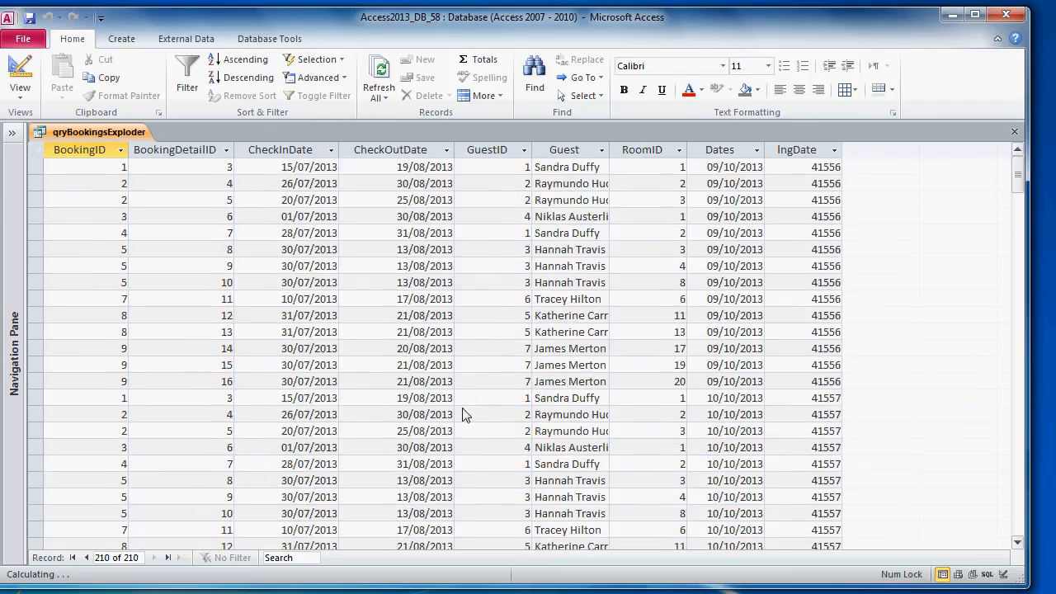
{"action": "right_click", "coordinate": [76, 132]}
{"action": "left_click", "coordinate": [125, 199]}
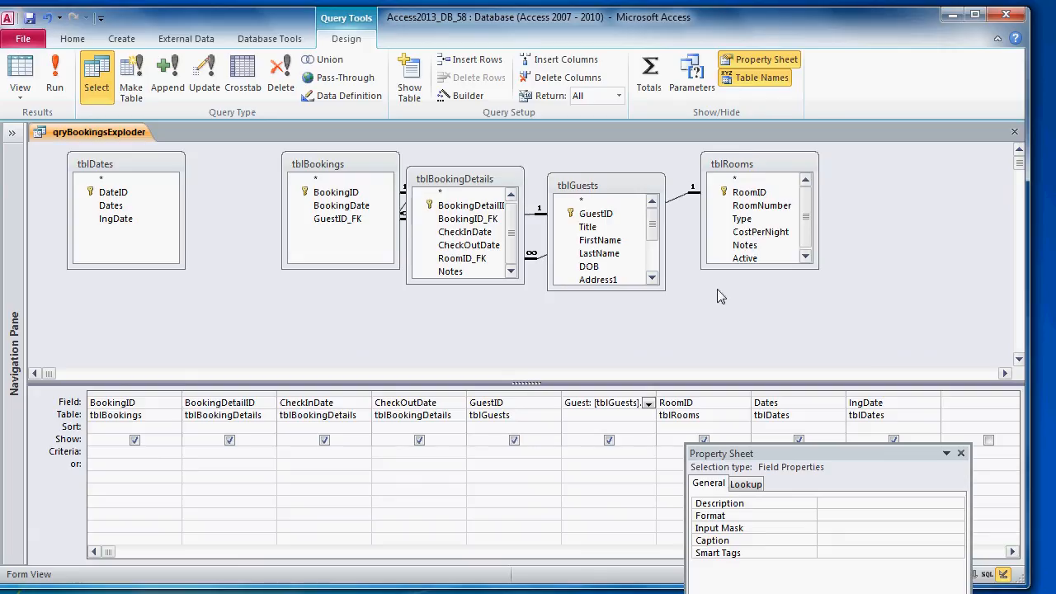
{"action": "left_click", "coordinate": [12, 132]}
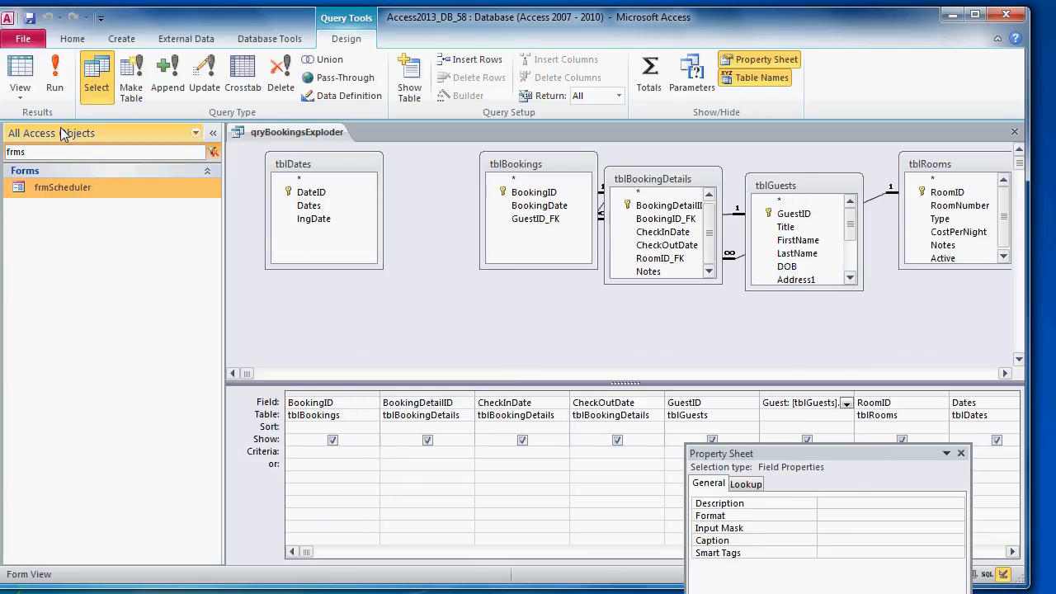
{"action": "left_click", "coordinate": [213, 152]}
{"action": "double_click", "coordinate": [137, 188]}
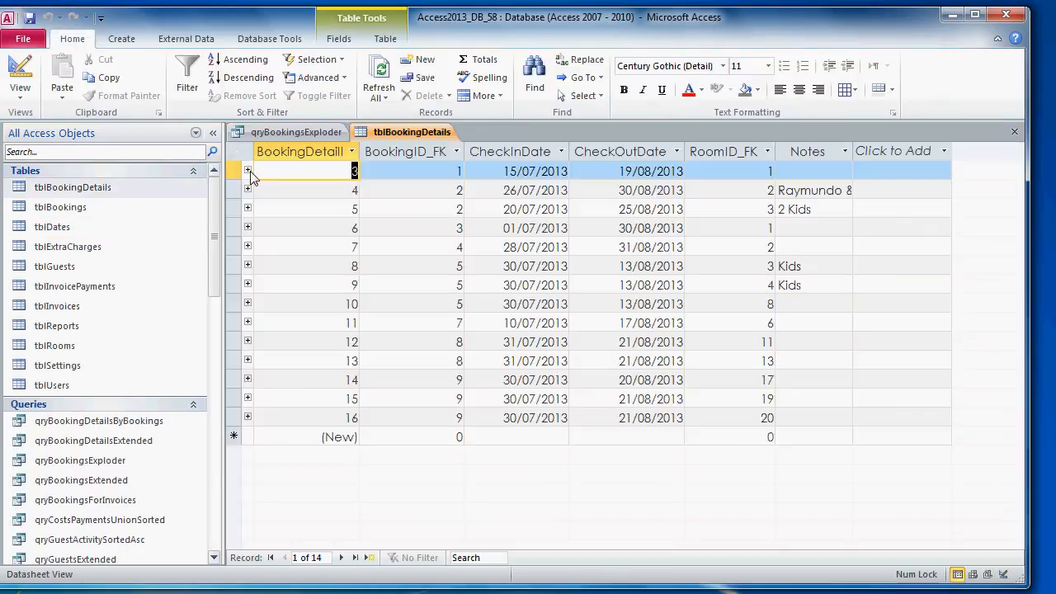
{"action": "right_click", "coordinate": [397, 134]}
{"action": "left_click", "coordinate": [420, 167]}
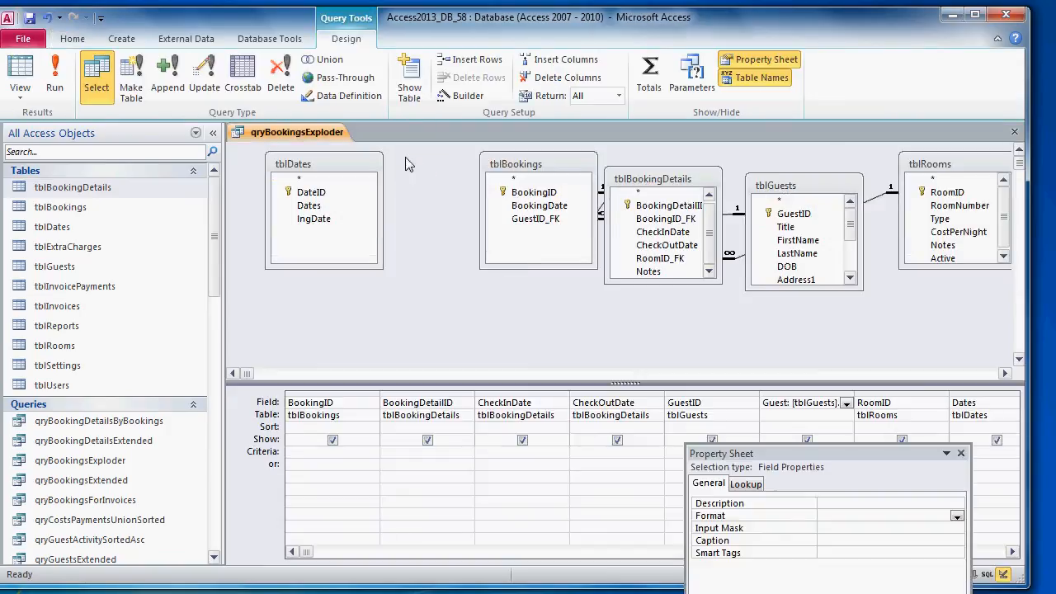
{"action": "left_click", "coordinate": [213, 133]}
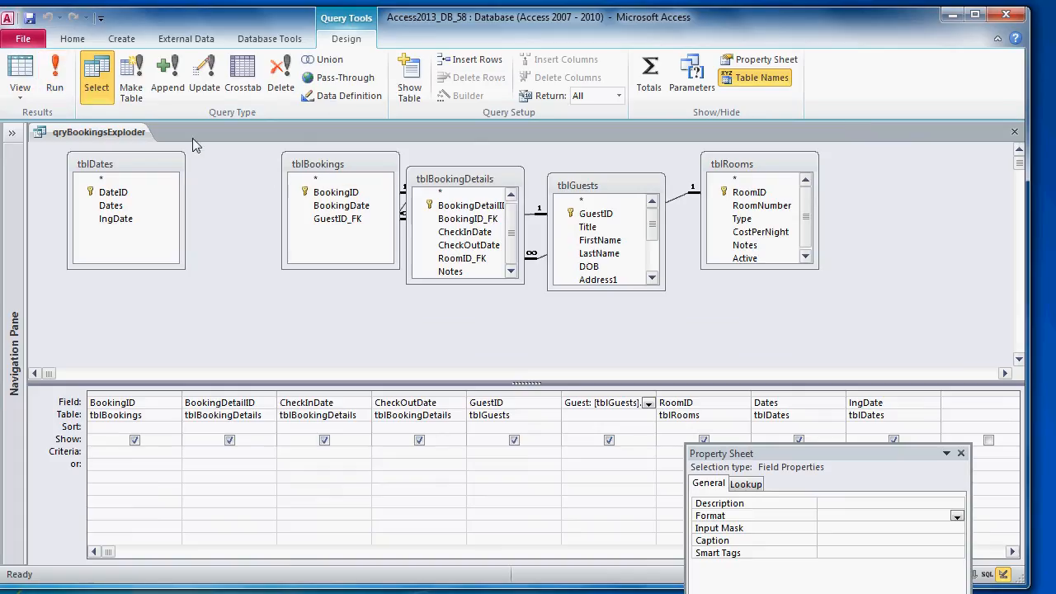
{"action": "left_click", "coordinate": [55, 79]}
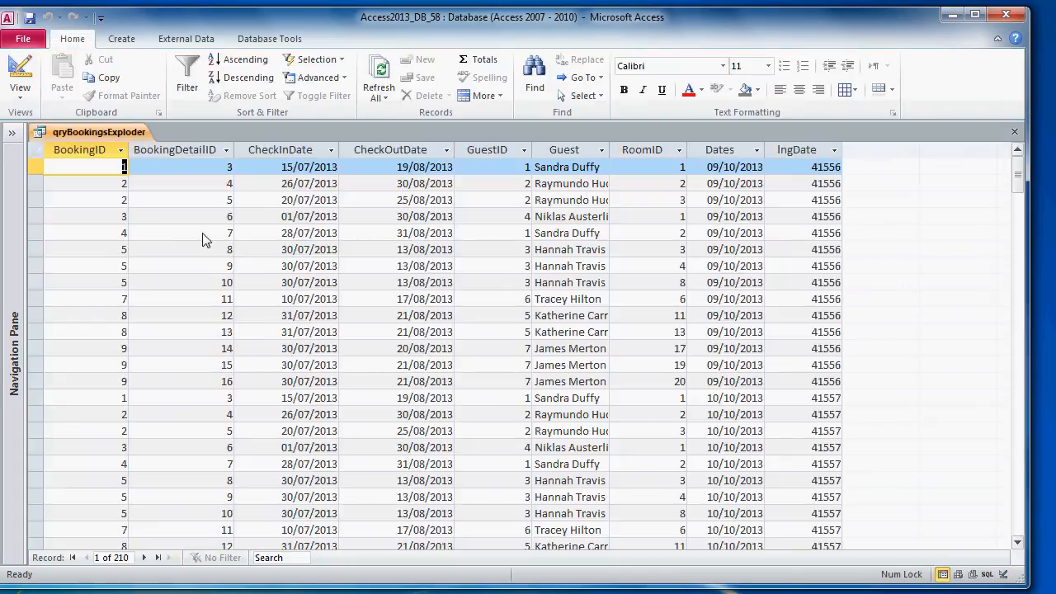
{"action": "key", "text": "Tab"}
{"action": "key", "text": "Tab"}
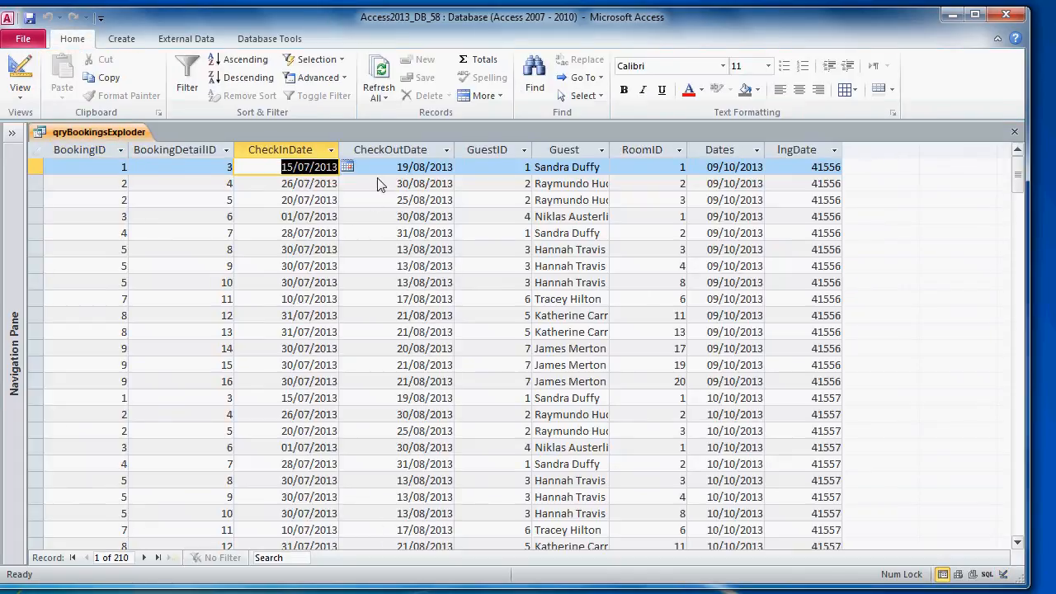
{"action": "key", "text": "Tab"}
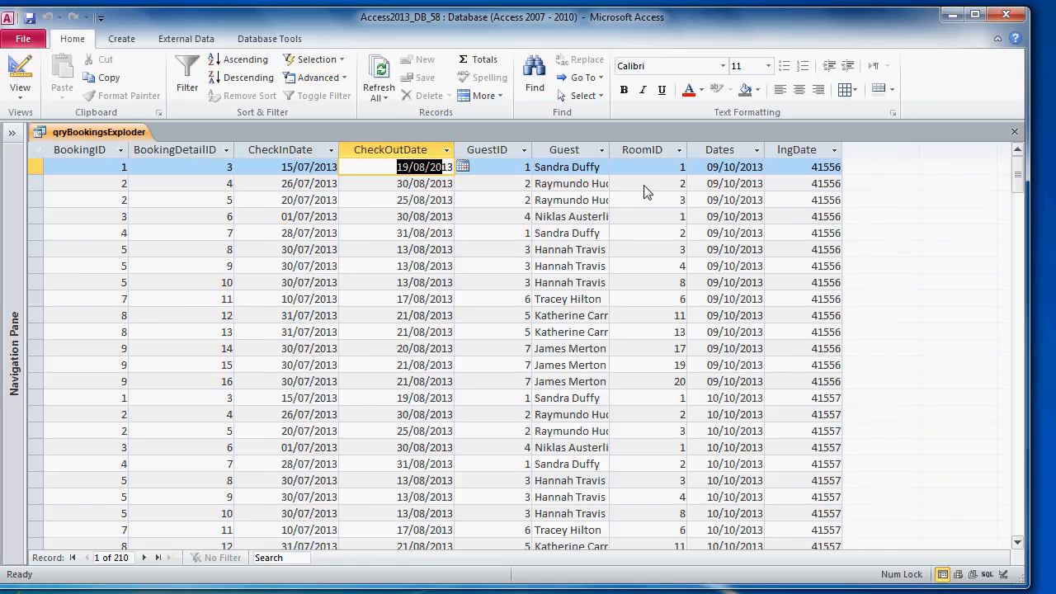
{"action": "left_click", "coordinate": [703, 169]}
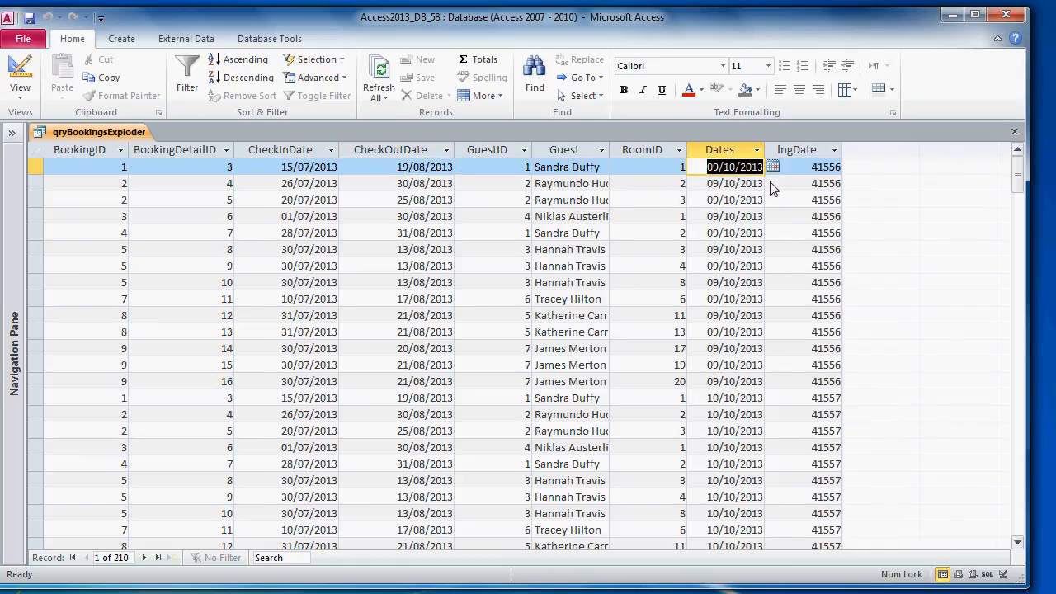
{"action": "left_click_drag", "start_coordinate": [36, 168], "coordinate": [31, 382]}
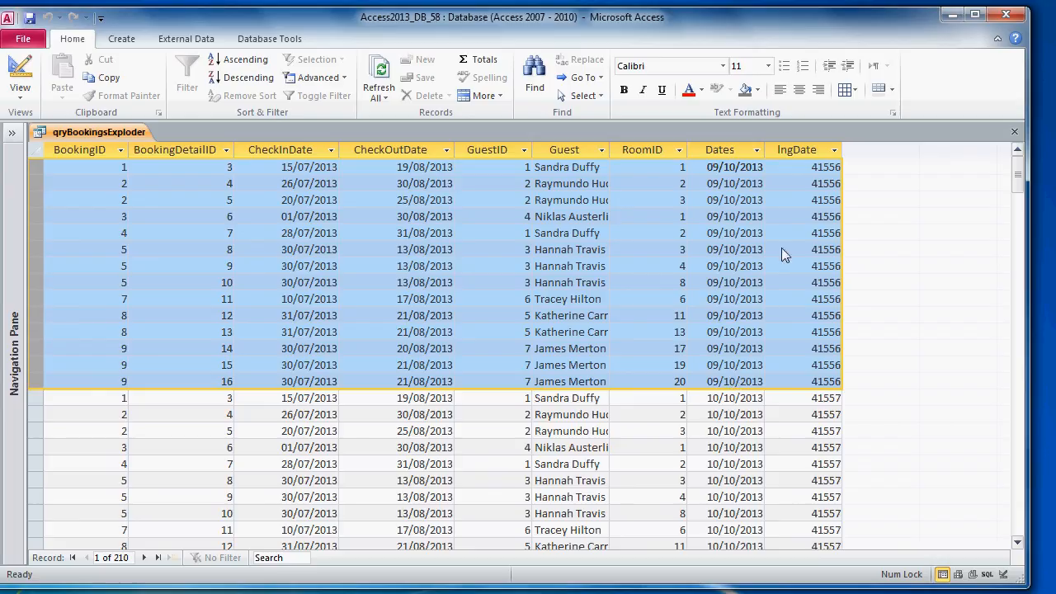
{"action": "left_click", "coordinate": [703, 171]}
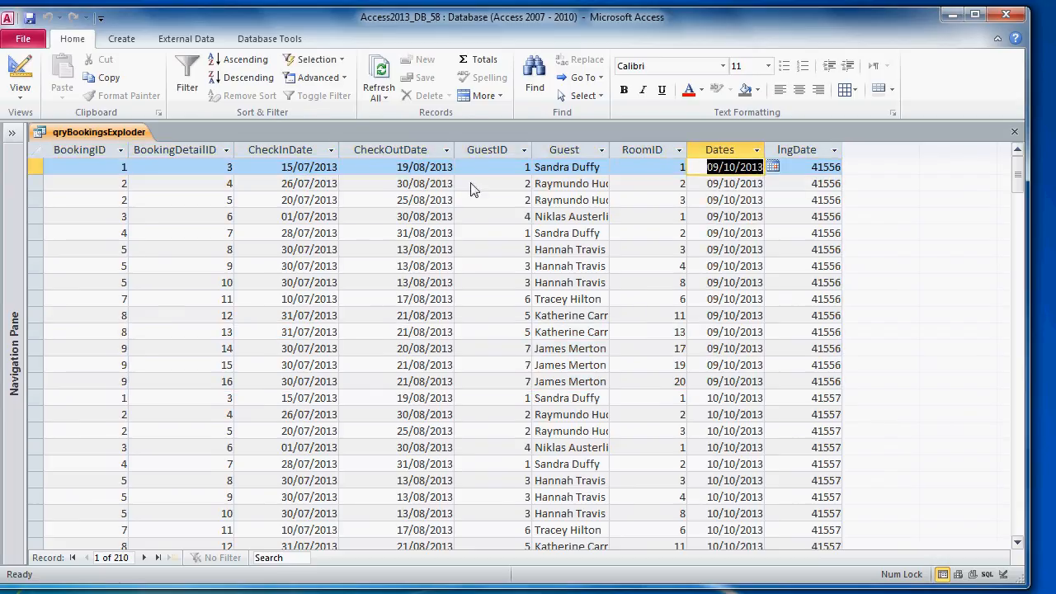
{"action": "left_click", "coordinate": [277, 172]}
{"action": "key", "text": "Tab"}
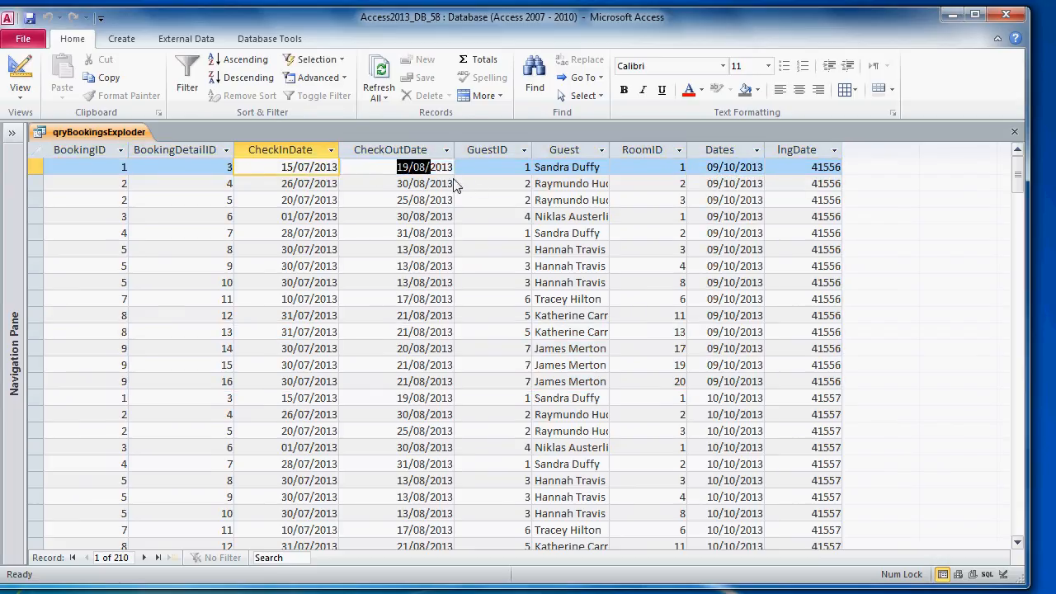
{"action": "right_click", "coordinate": [81, 136]}
{"action": "left_click", "coordinate": [136, 207]}
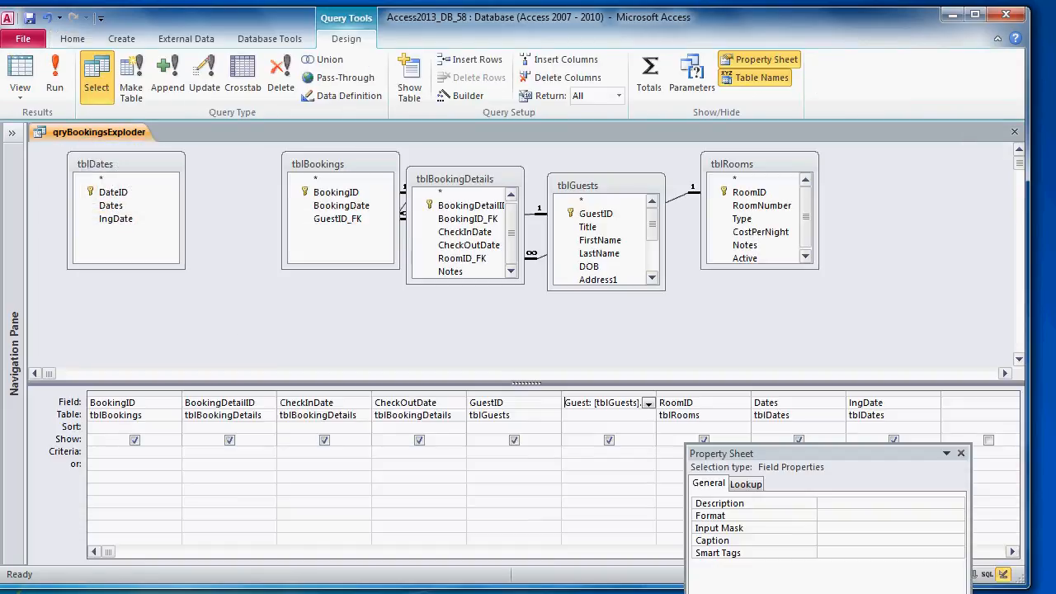
Step: Set the CheckInDate criterion to <=[tblDates].[Dates] using the Expression Builder
{"action": "left_click", "coordinate": [320, 467]}
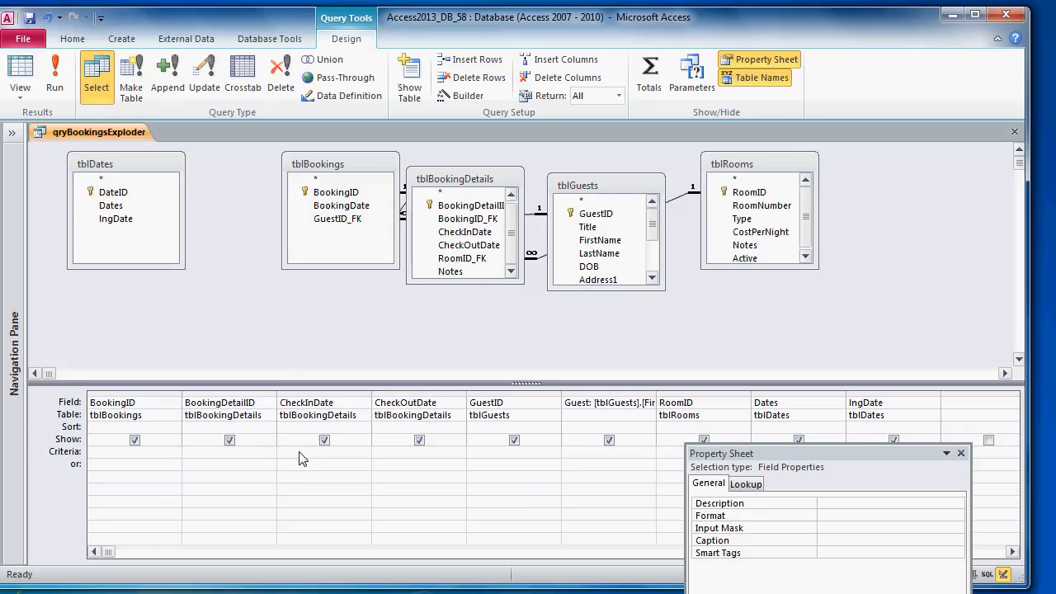
{"action": "left_click", "coordinate": [467, 96]}
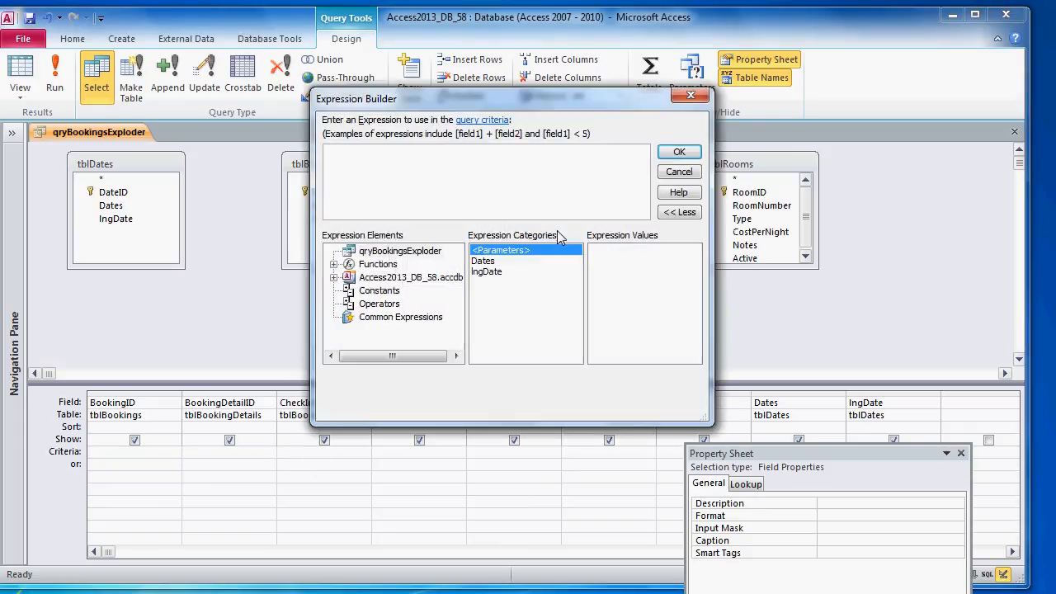
{"action": "type", "text": "<=tebl"}
{"action": "key", "text": "BackSpace"}
{"action": "key", "text": "BackSpace"}
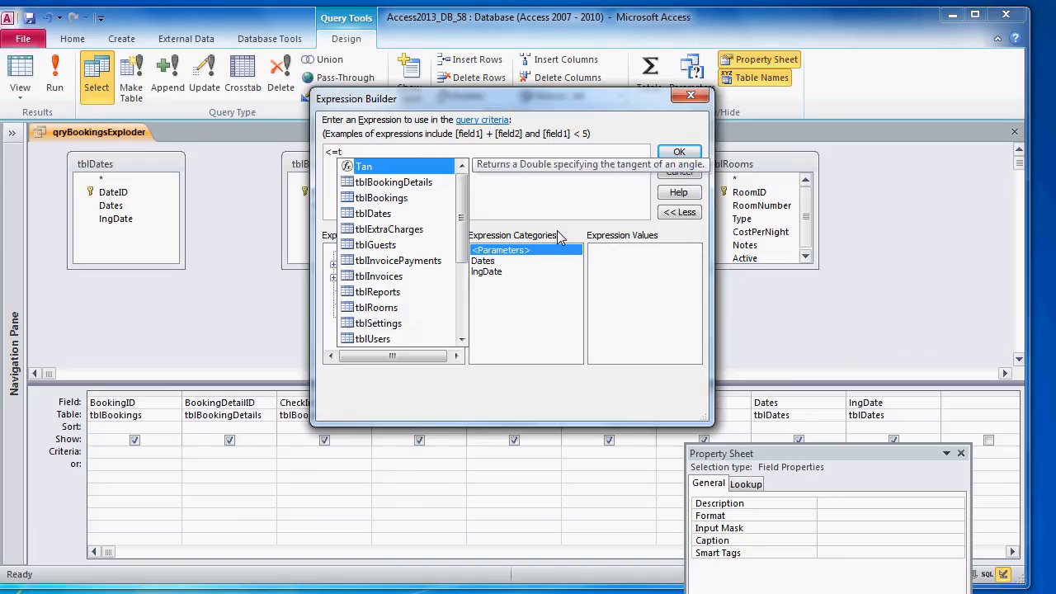
{"action": "type", "text": "bld"}
{"action": "key", "text": "Tab"}
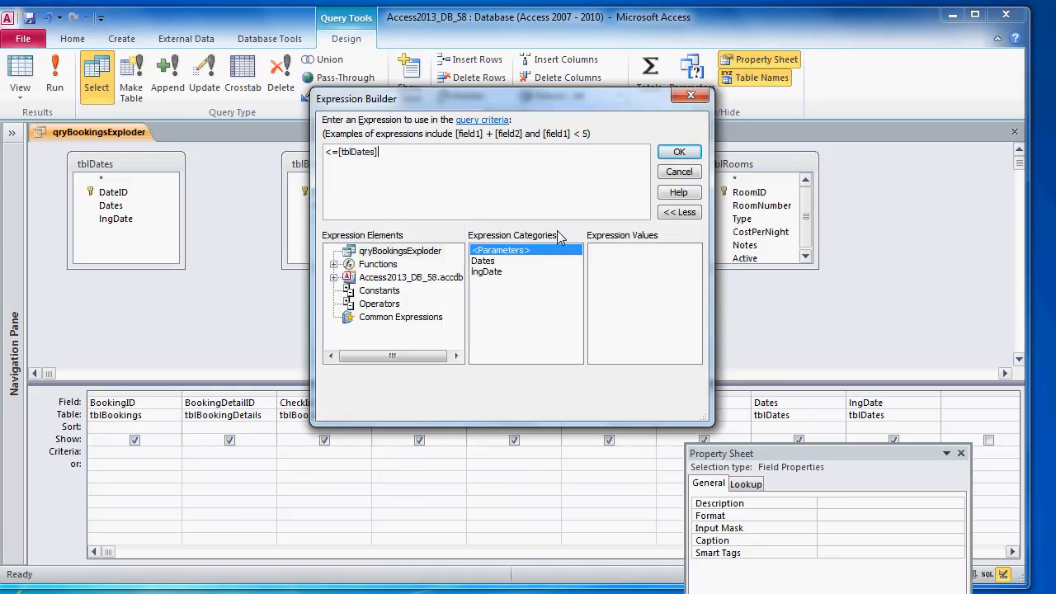
{"action": "type", "text": ".d"}
{"action": "double_click", "coordinate": [430, 184]}
{"action": "left_click", "coordinate": [679, 154]}
Step: Set the CheckOutDate criterion to >=[tblDates].[Dates] and run the query
{"action": "type", "text": "=tblD"}
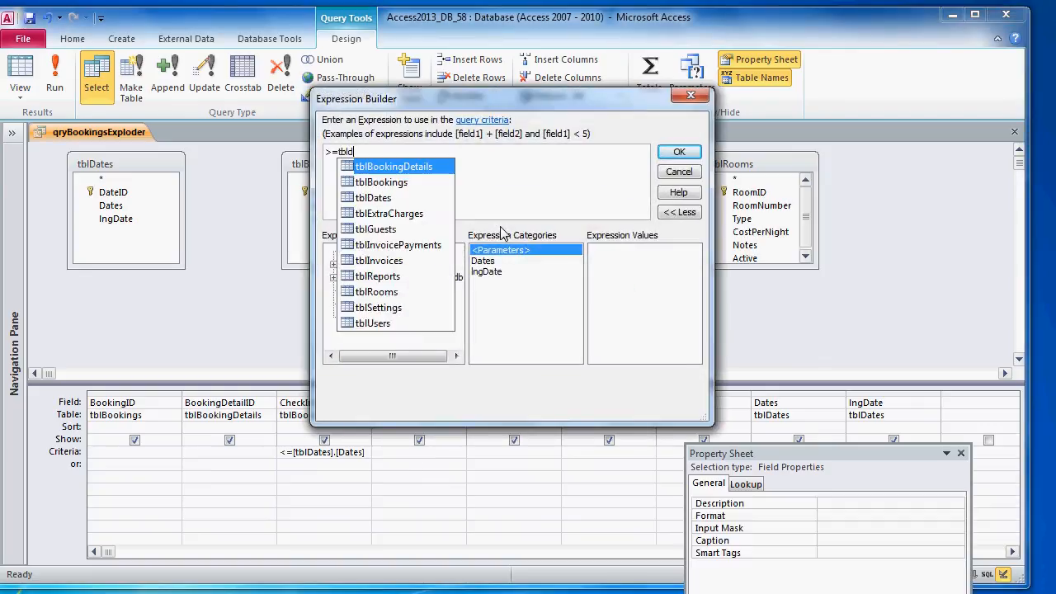
{"action": "key", "text": "Tab"}
{"action": "type", "text": ".da"}
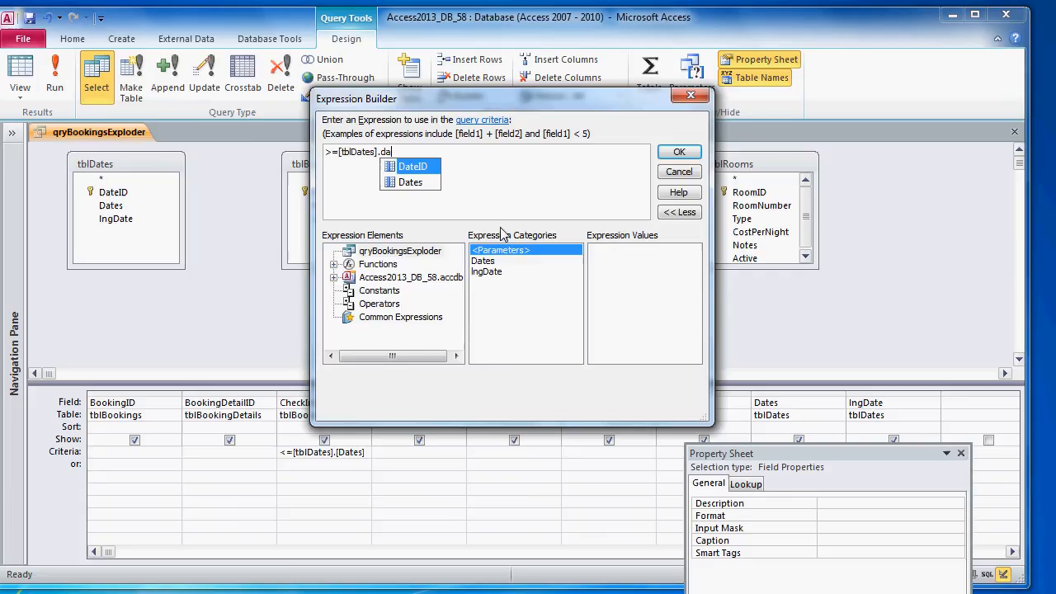
{"action": "double_click", "coordinate": [421, 183]}
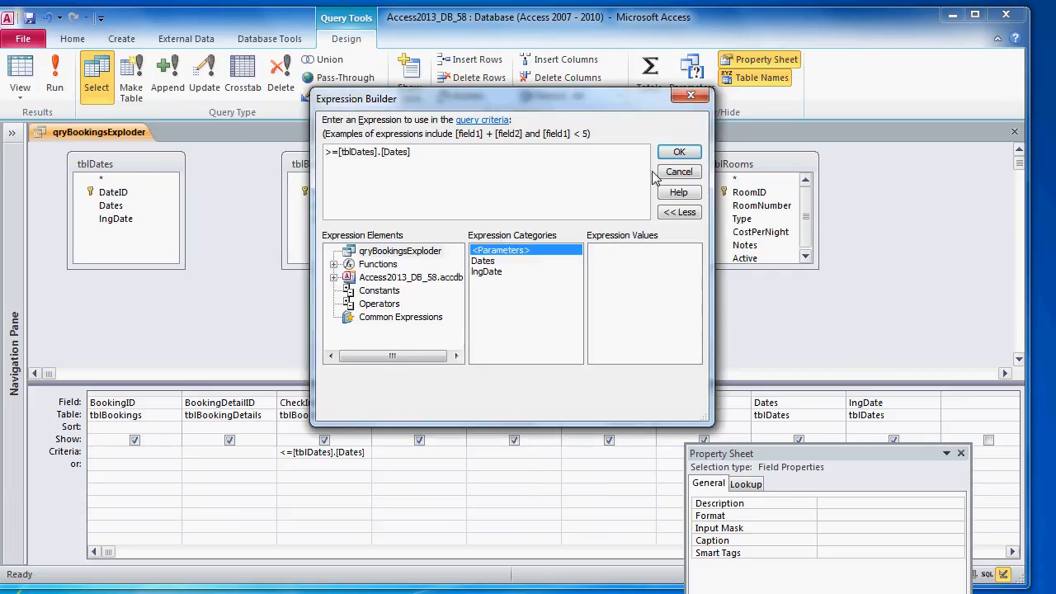
{"action": "left_click", "coordinate": [679, 152]}
{"action": "left_click", "coordinate": [69, 86]}
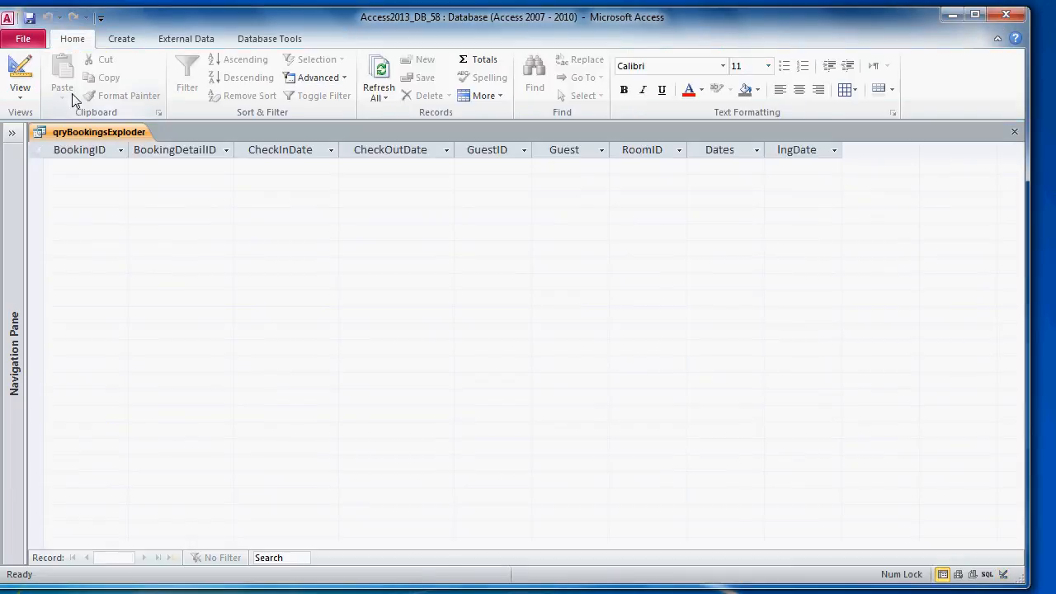
Step: Open the tblBookingDetails table from the navigation pane
{"action": "right_click", "coordinate": [91, 137]}
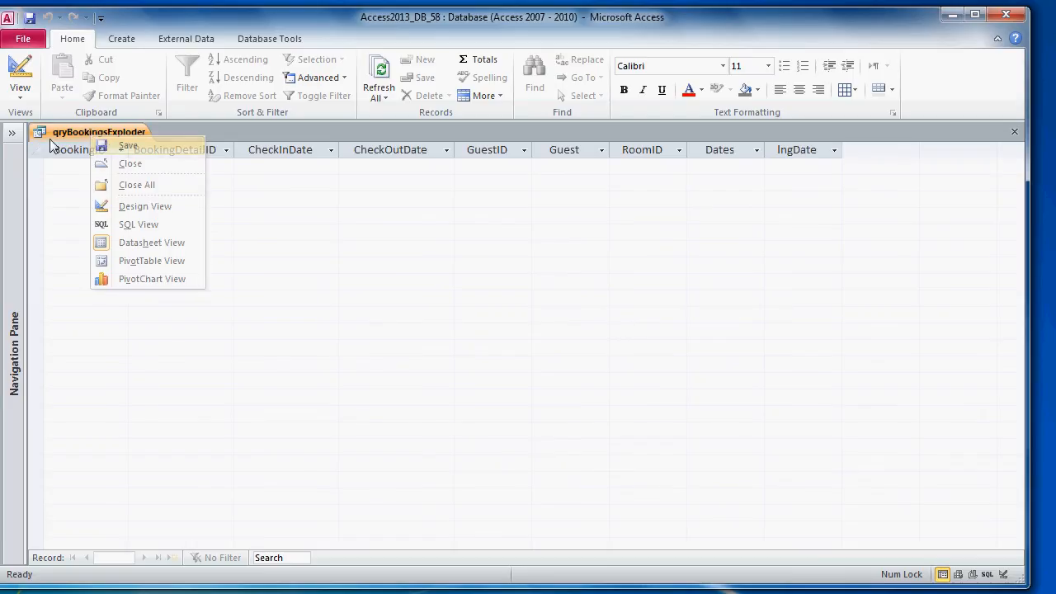
{"action": "key", "text": "Escape"}
{"action": "left_click", "coordinate": [12, 132]}
{"action": "double_click", "coordinate": [106, 186]}
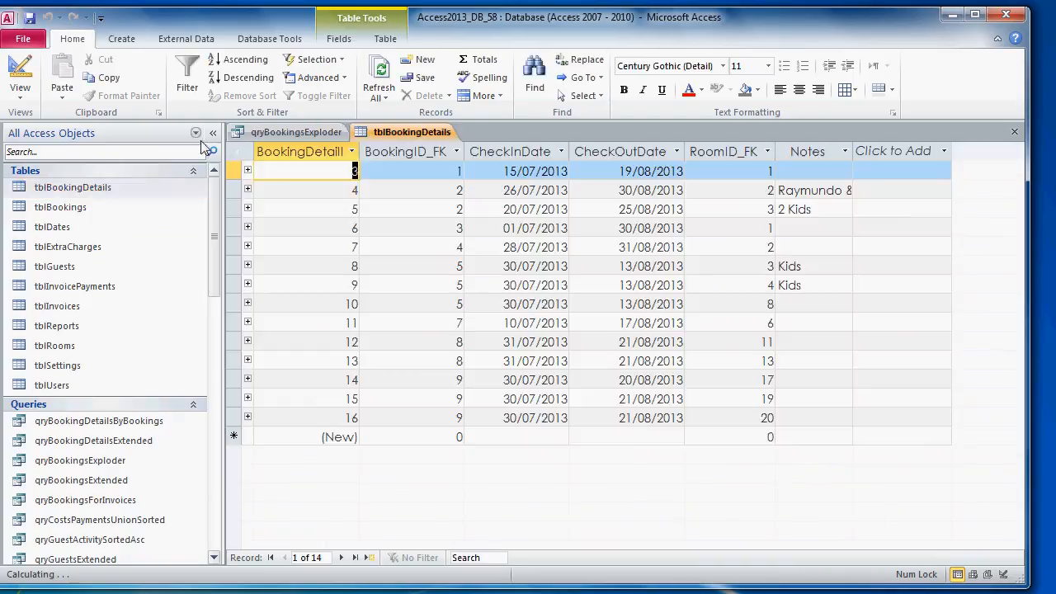
{"action": "left_click", "coordinate": [213, 133]}
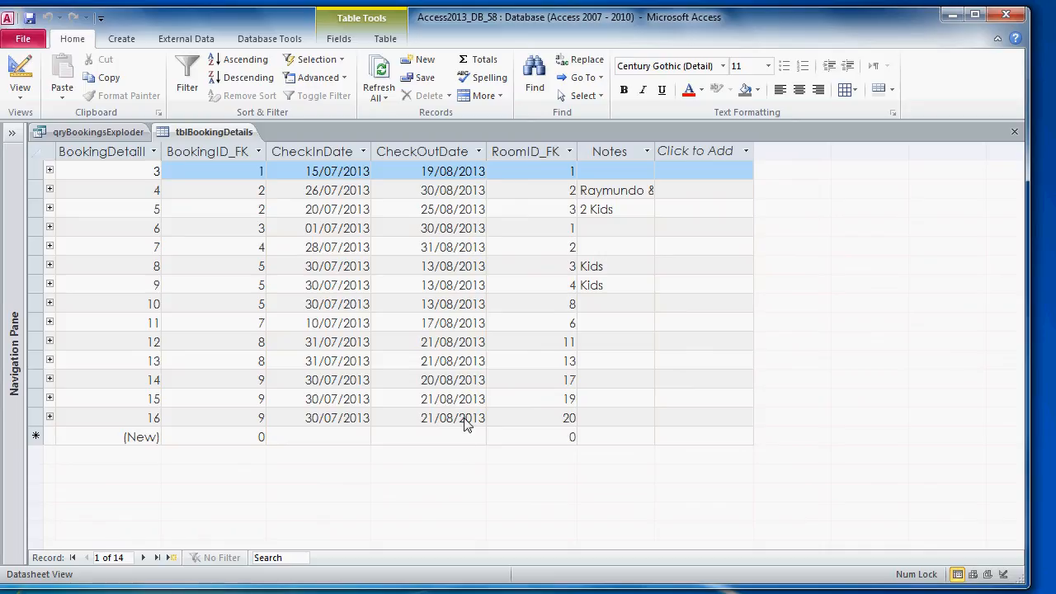
Step: Set booking detail 16's stay to 01/09/2013 through 31/10/2013 with the date pickers
{"action": "left_click", "coordinate": [368, 422]}
{"action": "left_click", "coordinate": [357, 420]}
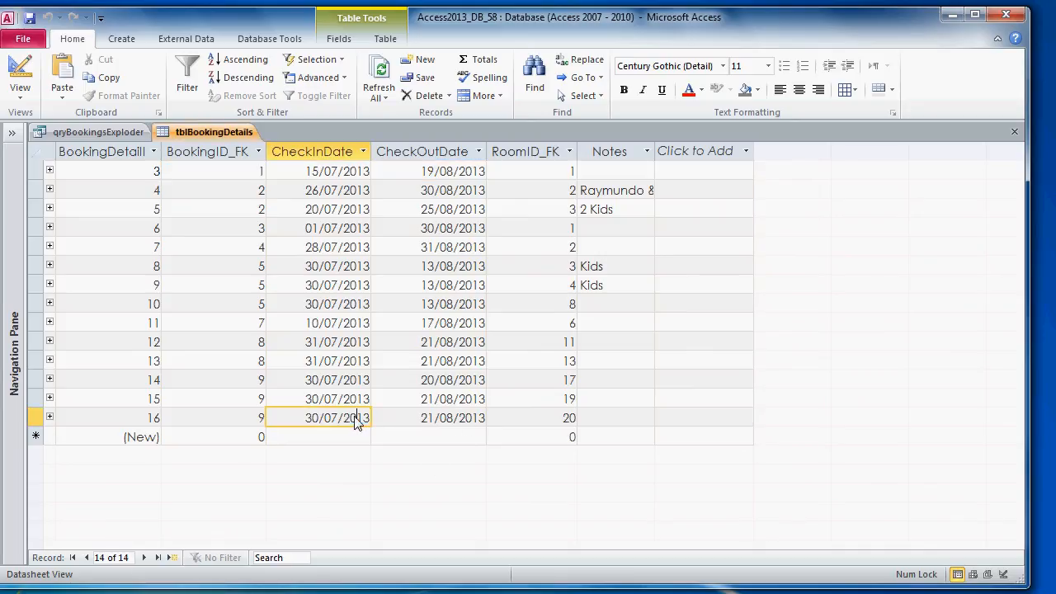
{"action": "left_click", "coordinate": [379, 416]}
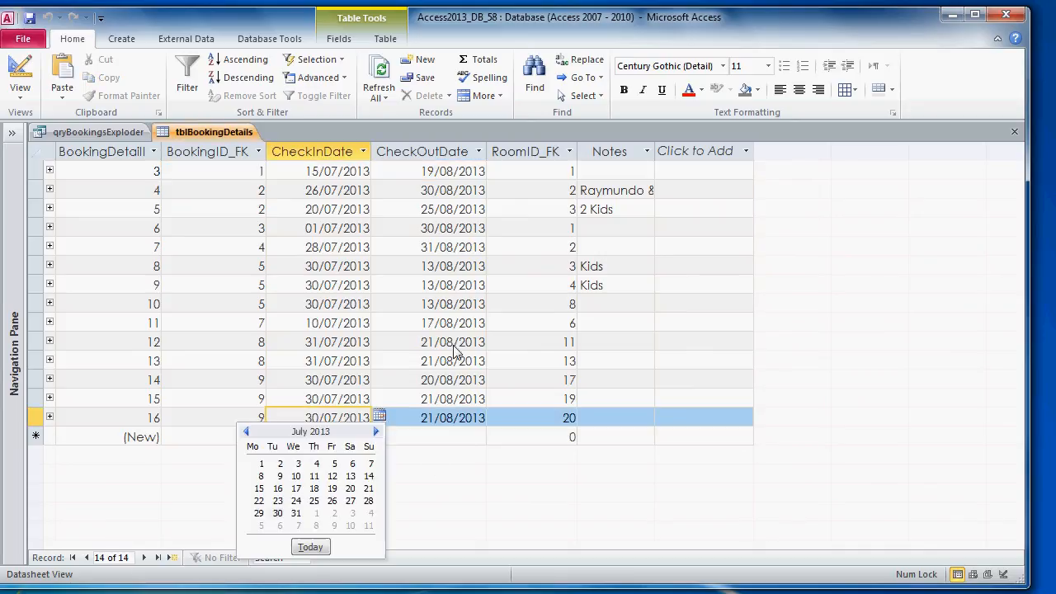
{"action": "left_click", "coordinate": [377, 432]}
{"action": "left_click", "coordinate": [377, 432]}
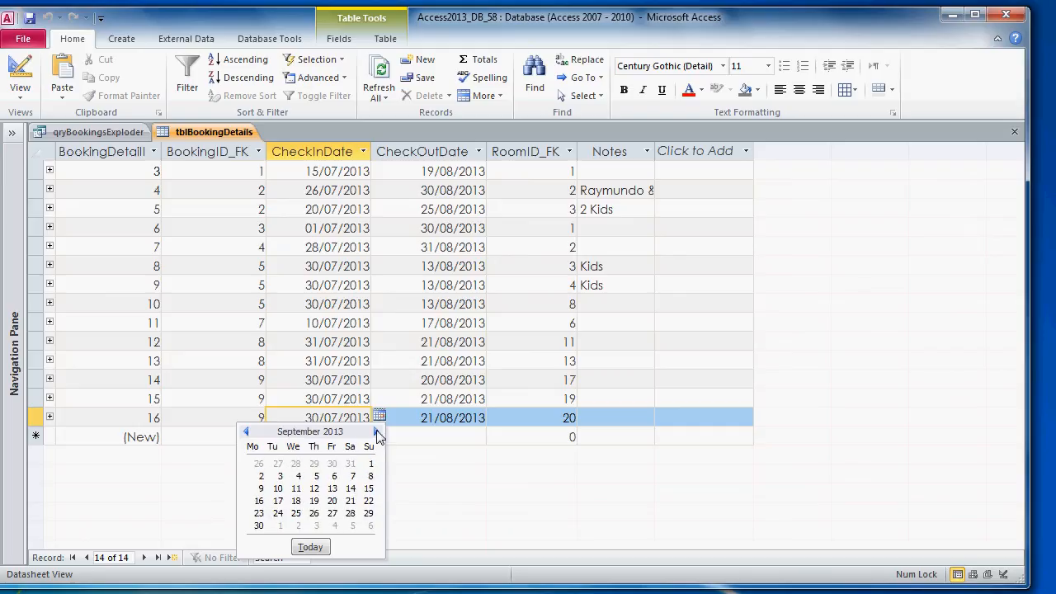
{"action": "left_click", "coordinate": [369, 464]}
{"action": "left_click", "coordinate": [459, 422]}
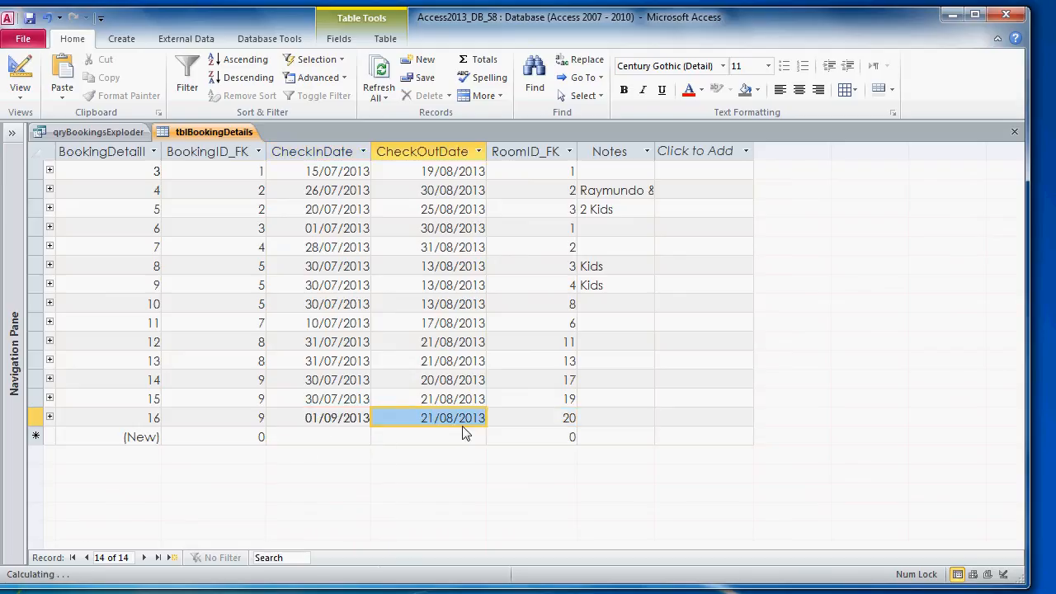
{"action": "left_click", "coordinate": [494, 416]}
{"action": "left_click", "coordinate": [490, 431]}
{"action": "left_click", "coordinate": [490, 431]}
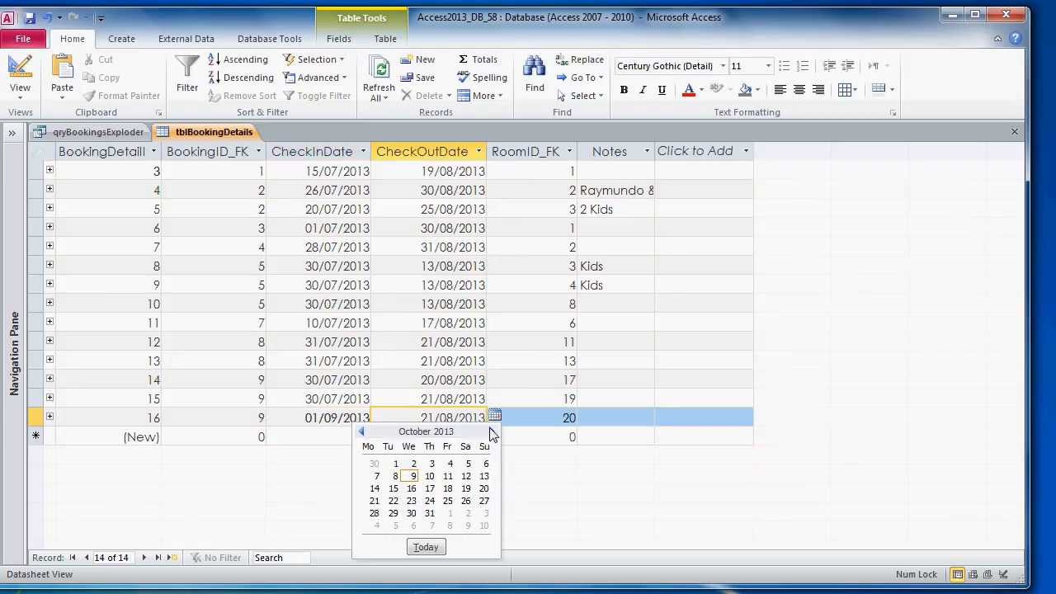
{"action": "left_click", "coordinate": [430, 513]}
Step: Set booking detail 15's stay to 03/10/2013 through 24/10/2013
{"action": "left_click", "coordinate": [367, 402]}
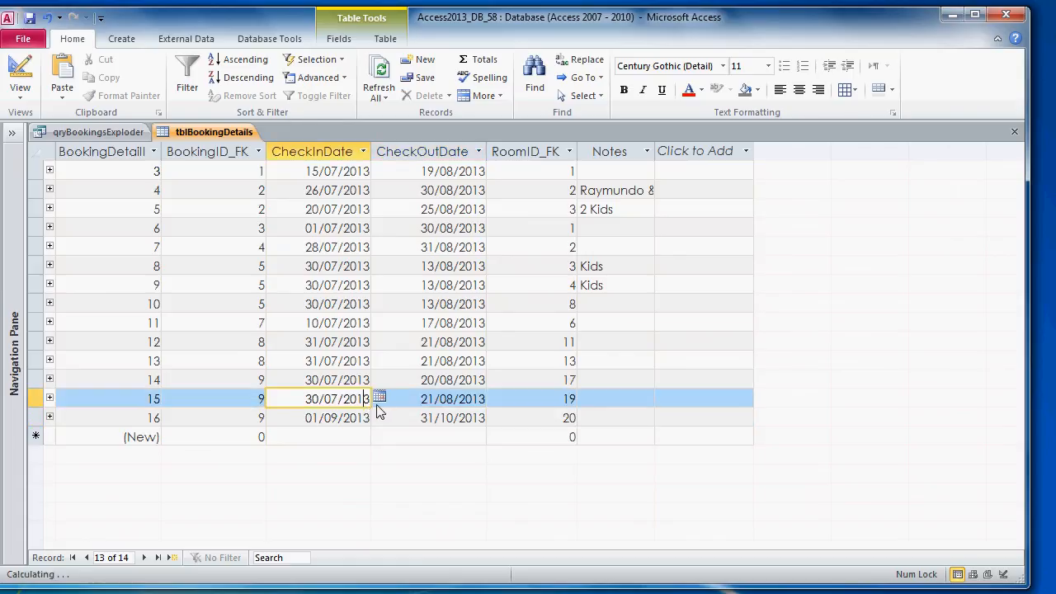
{"action": "left_click", "coordinate": [380, 405]}
{"action": "left_click", "coordinate": [364, 401]}
{"action": "left_click", "coordinate": [379, 399]}
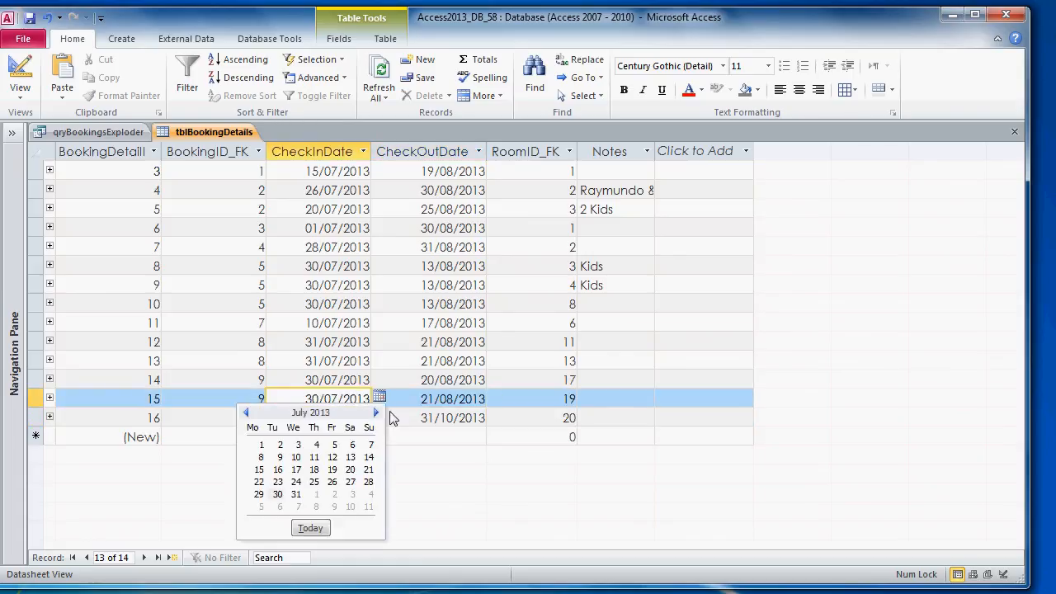
{"action": "left_click", "coordinate": [376, 412]}
{"action": "left_click", "coordinate": [377, 412]}
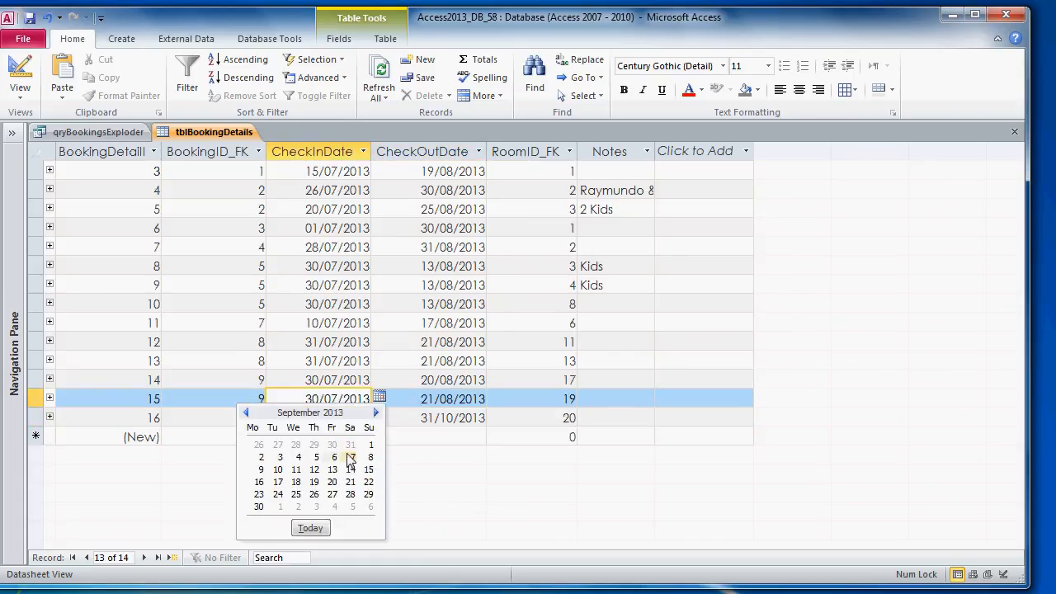
{"action": "left_click", "coordinate": [376, 412]}
{"action": "left_click", "coordinate": [317, 445]}
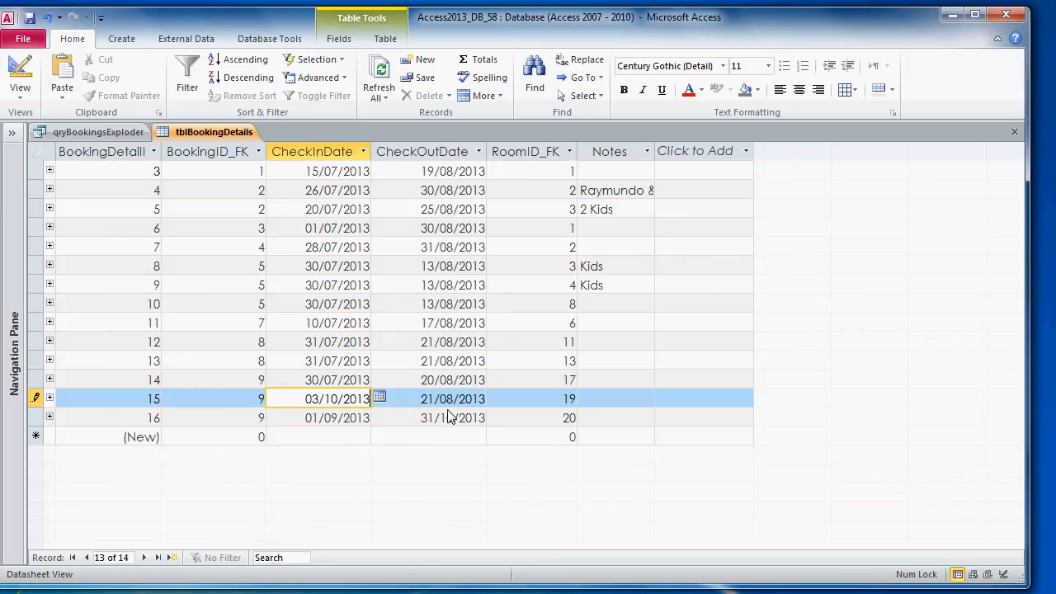
{"action": "left_click", "coordinate": [450, 404]}
{"action": "left_click", "coordinate": [495, 399]}
{"action": "left_click", "coordinate": [493, 412]}
{"action": "left_click", "coordinate": [492, 413]}
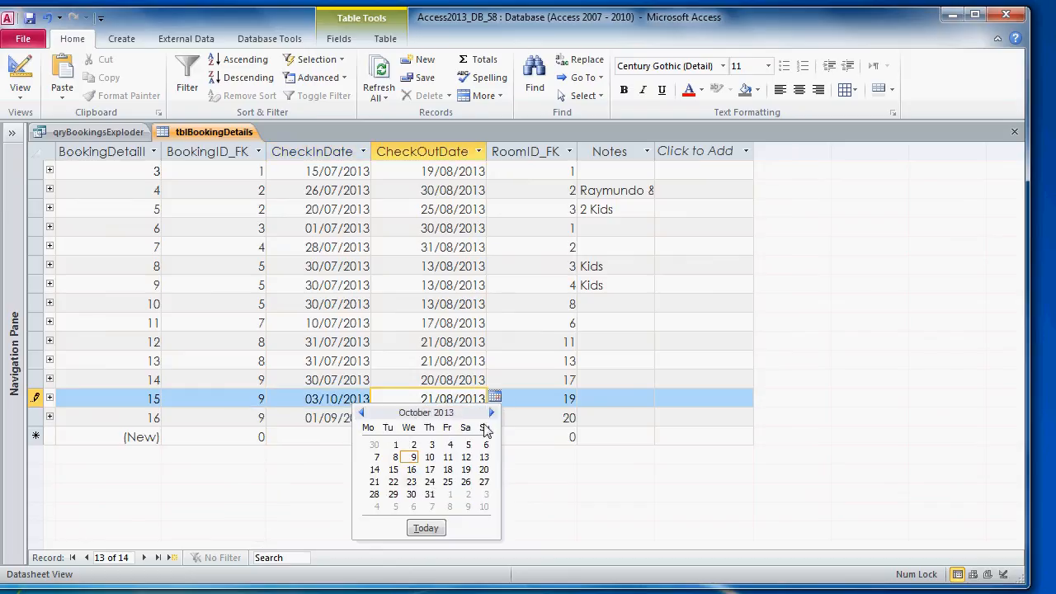
{"action": "left_click", "coordinate": [429, 482]}
Step: Set booking detail 14's stay to 20/07/2013 through 21/12/2013, commit it, and select rows 14–16
{"action": "left_click", "coordinate": [365, 383]}
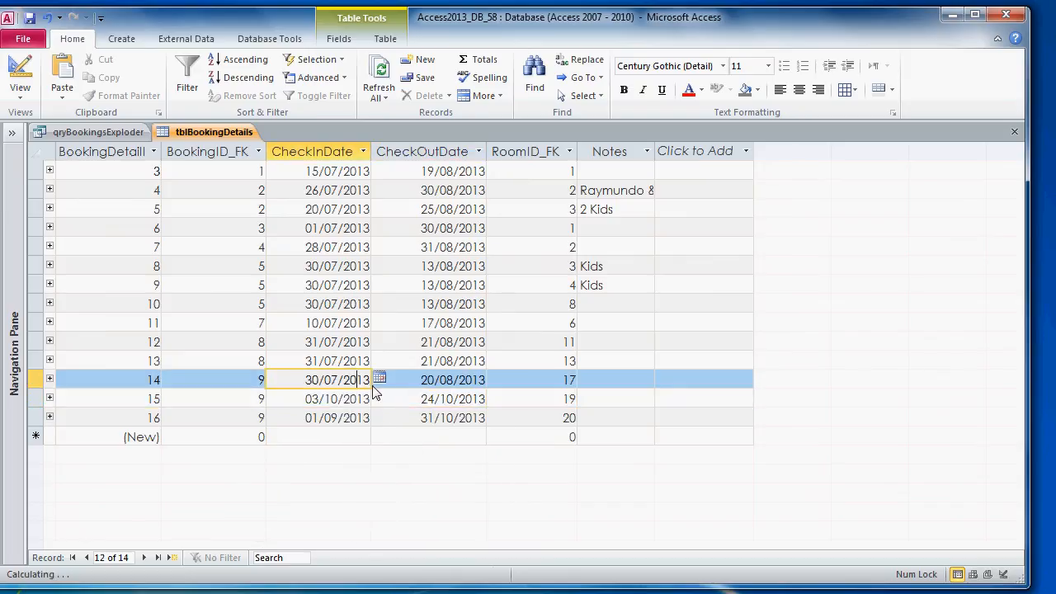
{"action": "left_click", "coordinate": [379, 378]}
{"action": "left_click", "coordinate": [351, 449]}
{"action": "left_click", "coordinate": [467, 387]}
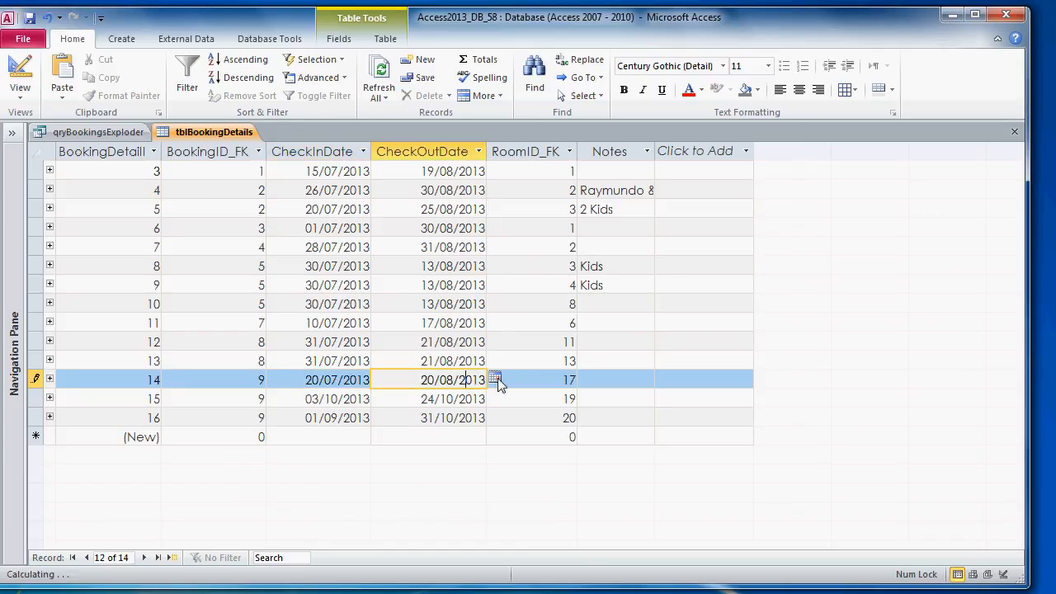
{"action": "left_click", "coordinate": [495, 378]}
{"action": "left_click", "coordinate": [491, 395]}
{"action": "left_click", "coordinate": [492, 394]}
{"action": "left_click", "coordinate": [491, 394]}
{"action": "left_click", "coordinate": [491, 395]}
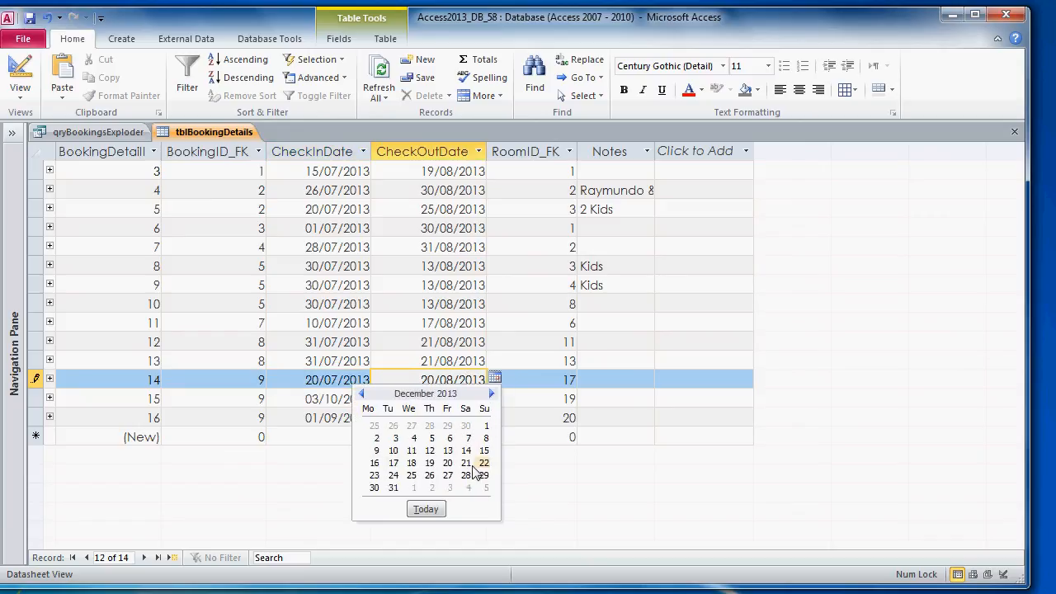
{"action": "left_click", "coordinate": [466, 463]}
{"action": "left_click", "coordinate": [474, 323]}
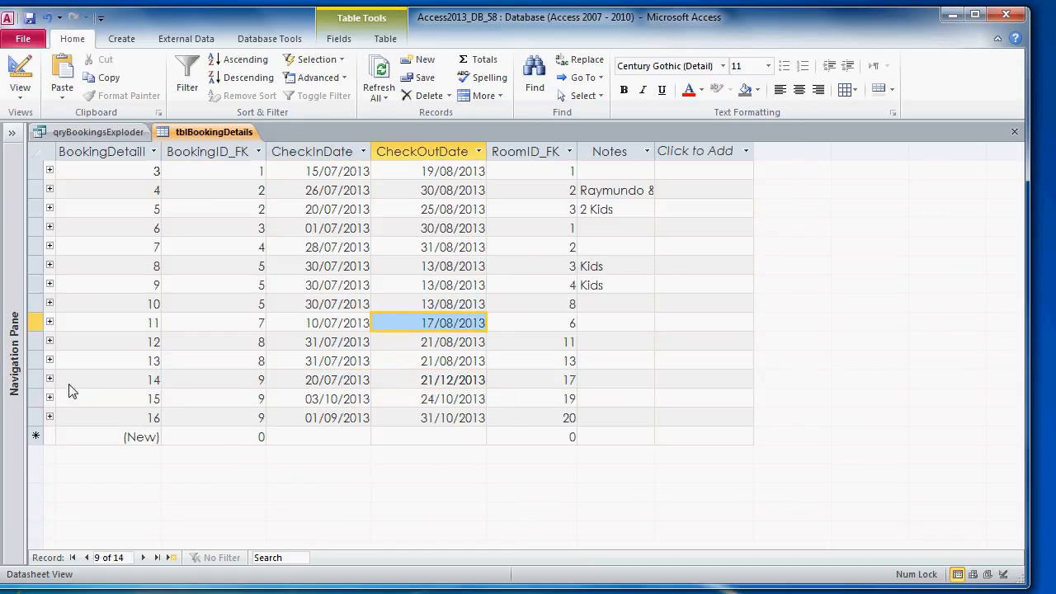
{"action": "left_click_drag", "start_coordinate": [36, 380], "coordinate": [37, 418]}
Step: Close tblBookingDetails and switch qryBookingsExploder back to Design View
{"action": "right_click", "coordinate": [206, 125]}
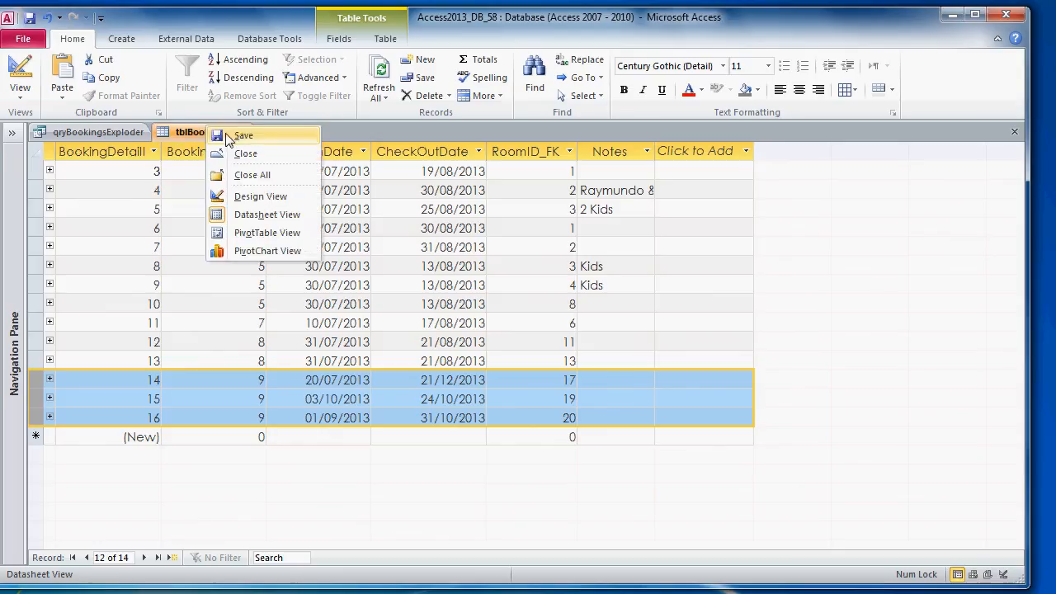
{"action": "left_click", "coordinate": [200, 132]}
{"action": "right_click", "coordinate": [202, 133]}
{"action": "left_click", "coordinate": [235, 162]}
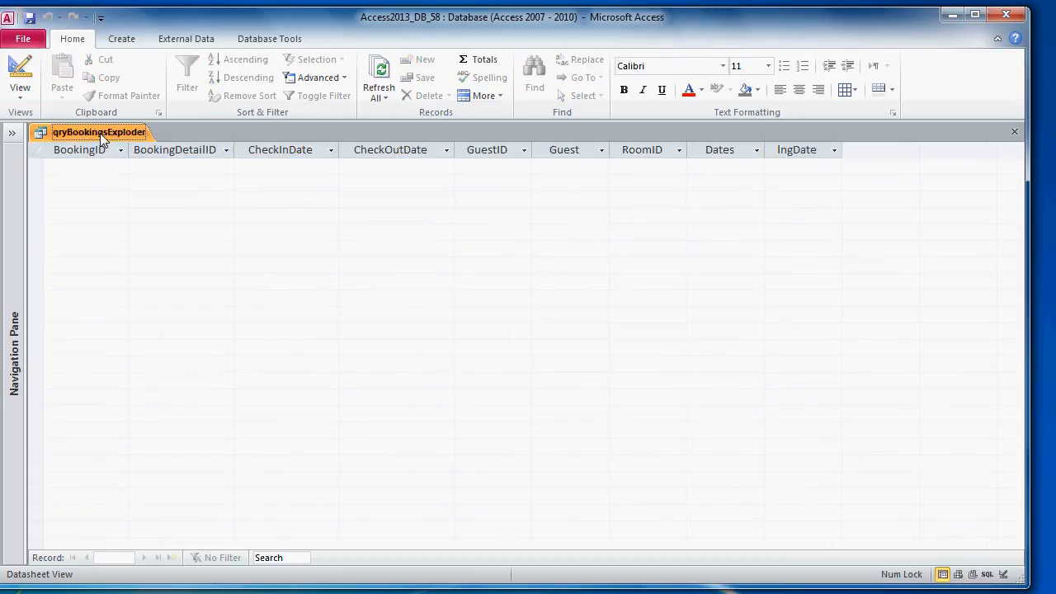
{"action": "right_click", "coordinate": [100, 133]}
{"action": "left_click", "coordinate": [149, 202]}
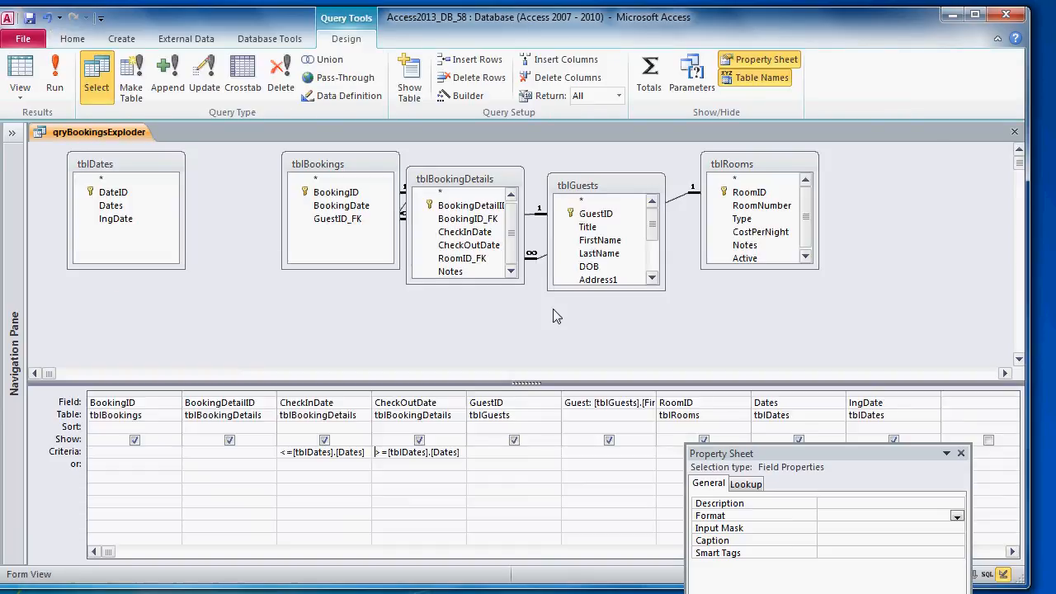
Step: Run qryBookingsExploder and inspect its 45 rows, checking the dates and check-in/check-out values
{"action": "left_click", "coordinate": [61, 83]}
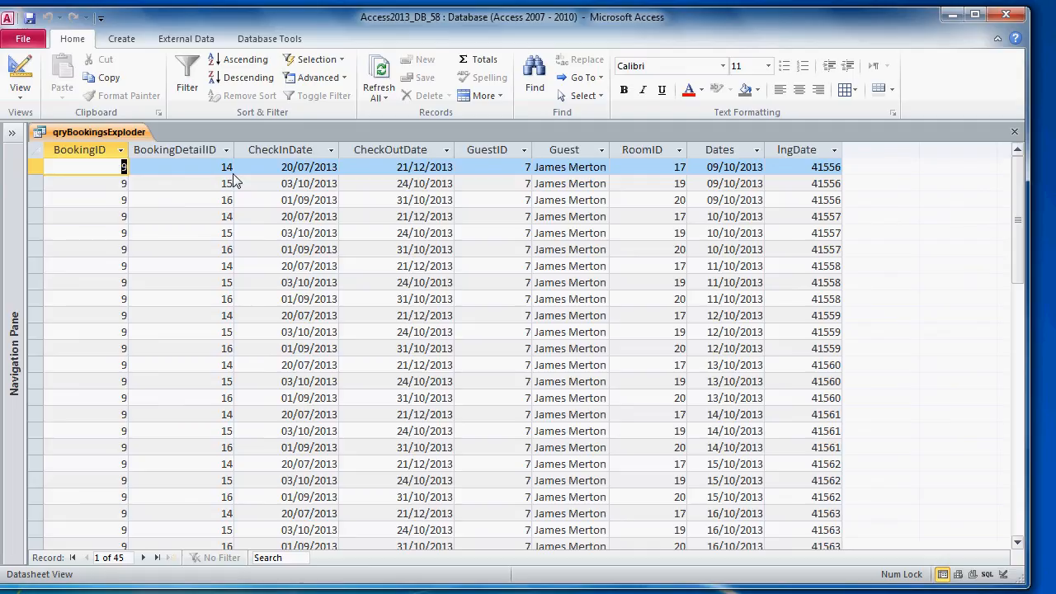
{"action": "left_click_drag", "start_coordinate": [37, 168], "coordinate": [35, 197]}
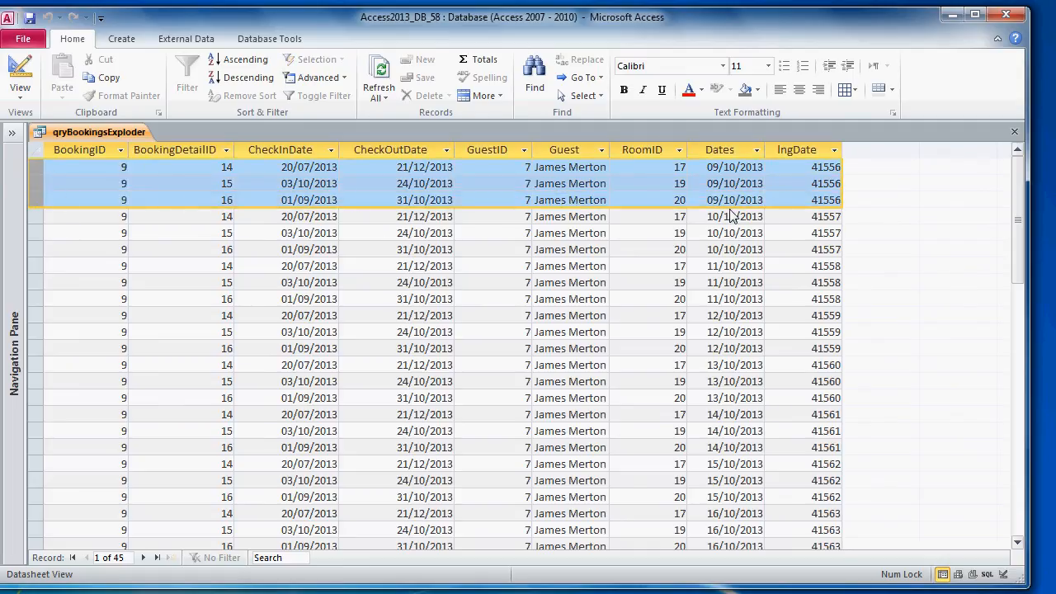
{"action": "scroll", "coordinate": [732, 216], "scroll_direction": "down", "scroll_amount": 10}
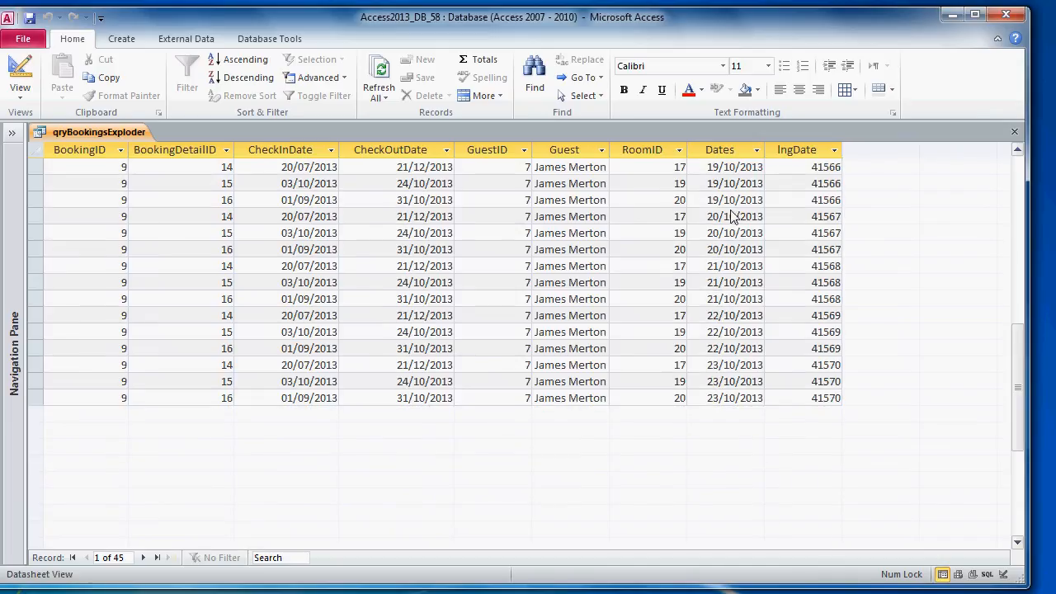
{"action": "scroll", "coordinate": [949, 238], "scroll_direction": "up", "scroll_amount": 1}
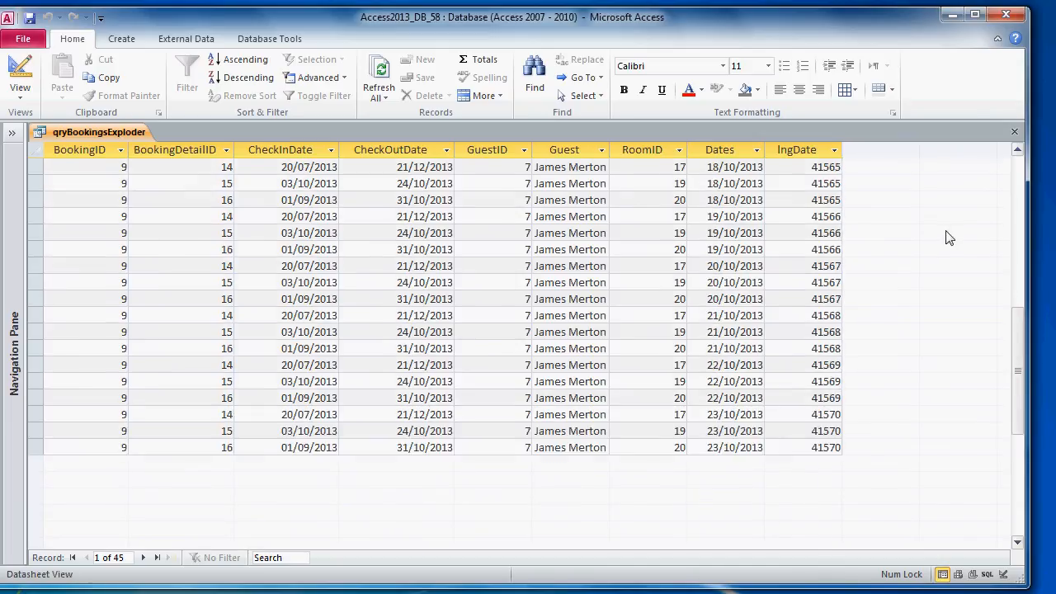
{"action": "scroll", "coordinate": [949, 237], "scroll_direction": "up", "scroll_amount": 9}
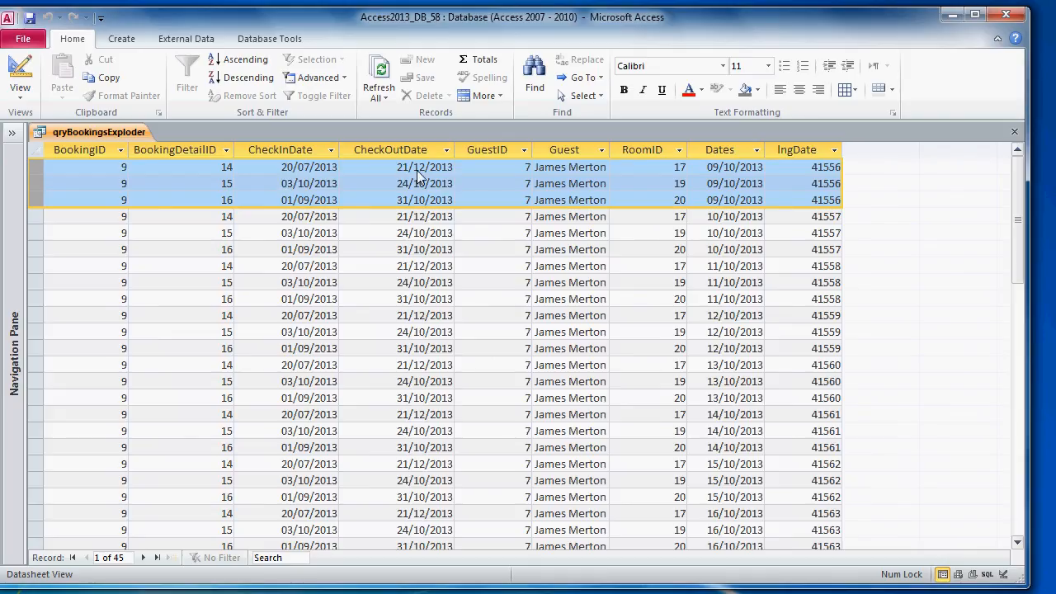
{"action": "left_click", "coordinate": [710, 171]}
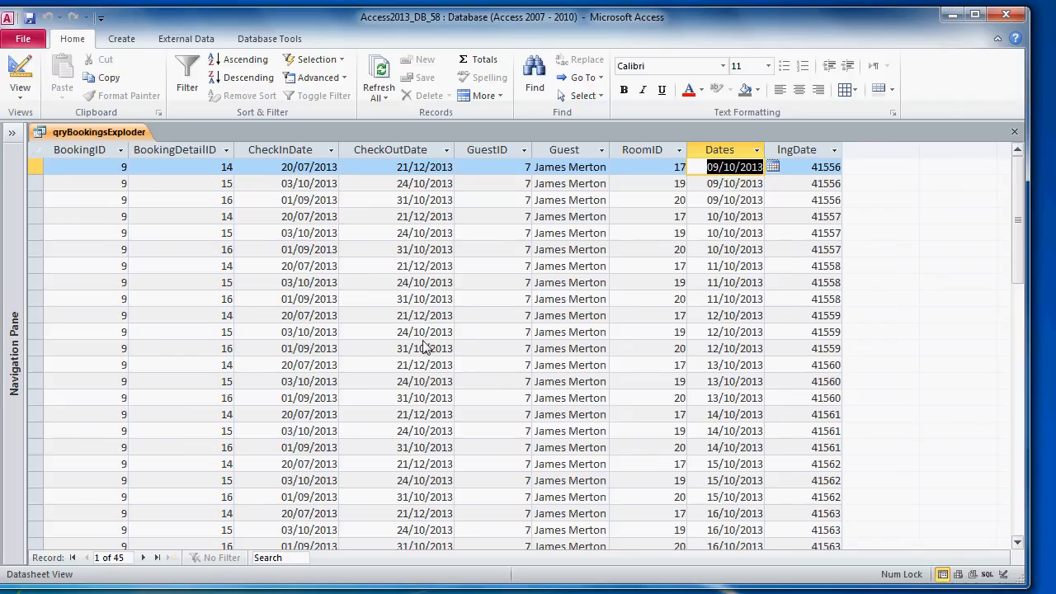
{"action": "left_click", "coordinate": [391, 188]}
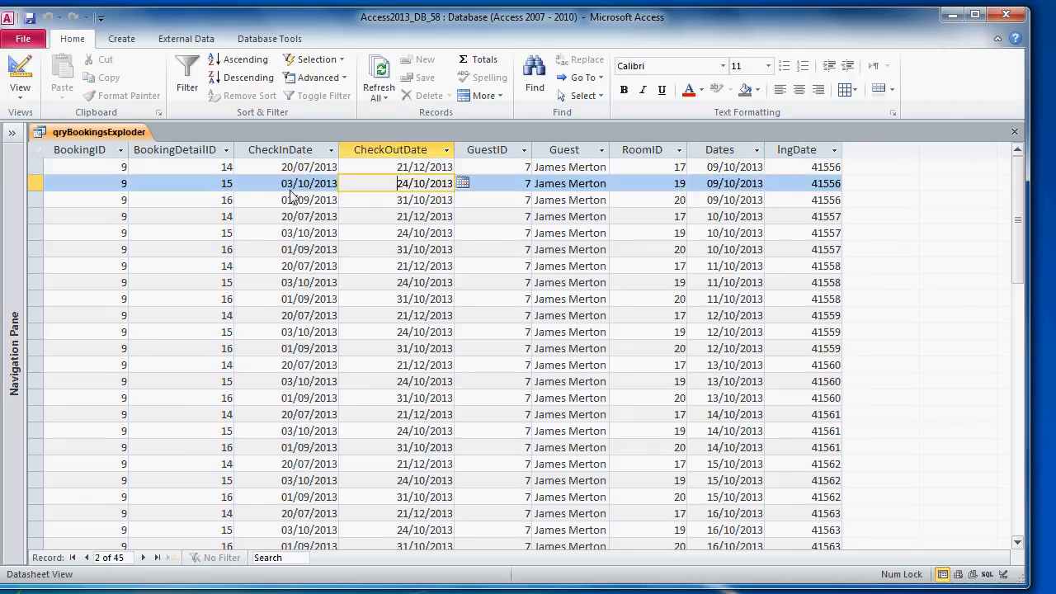
{"action": "left_click_drag", "start_coordinate": [277, 185], "coordinate": [330, 188]}
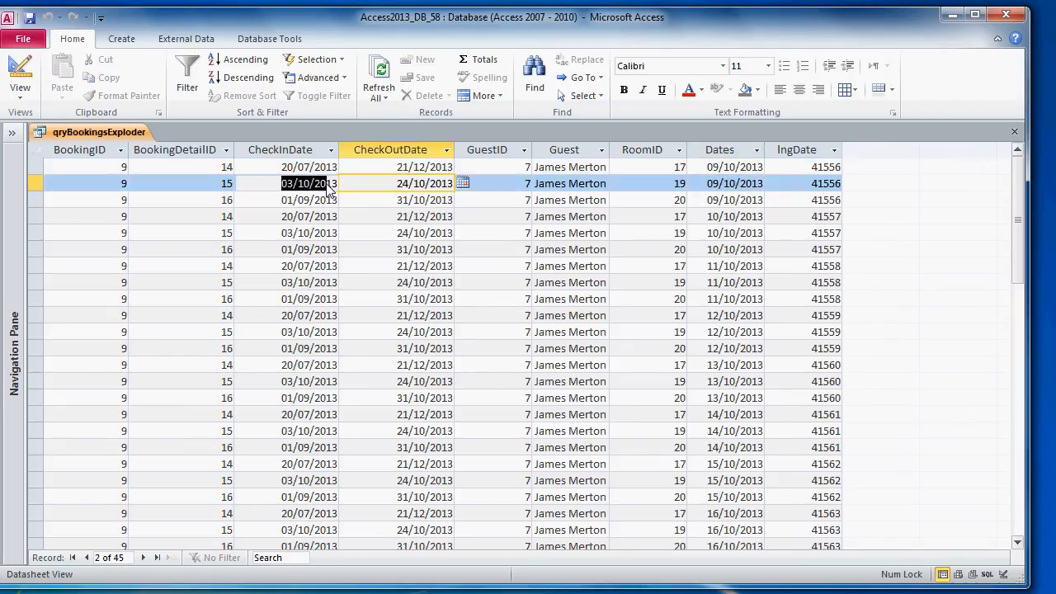
{"action": "left_click", "coordinate": [385, 188]}
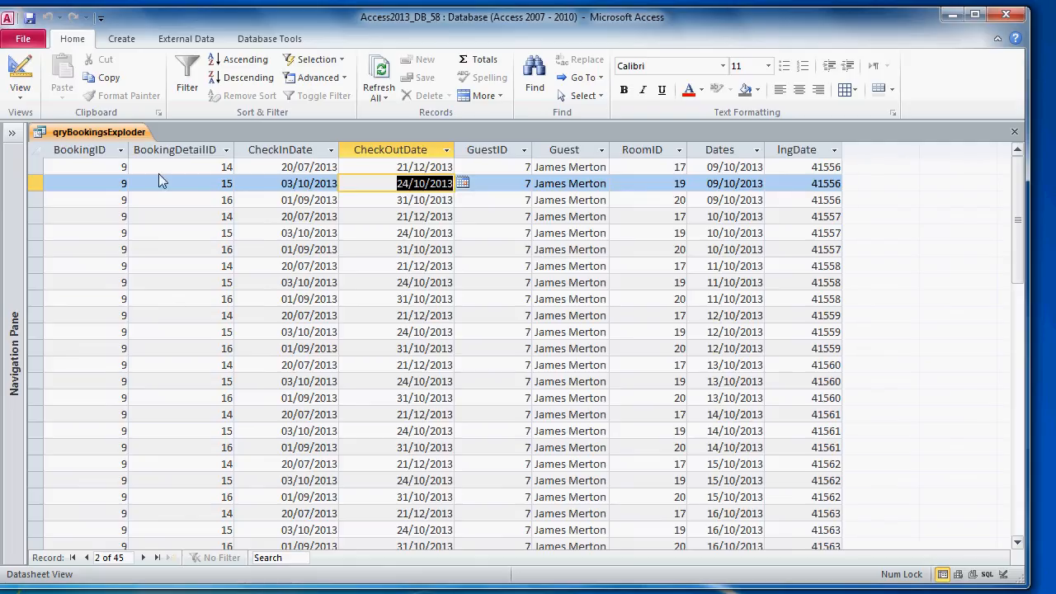
{"action": "right_click", "coordinate": [87, 141]}
{"action": "left_click", "coordinate": [145, 213]}
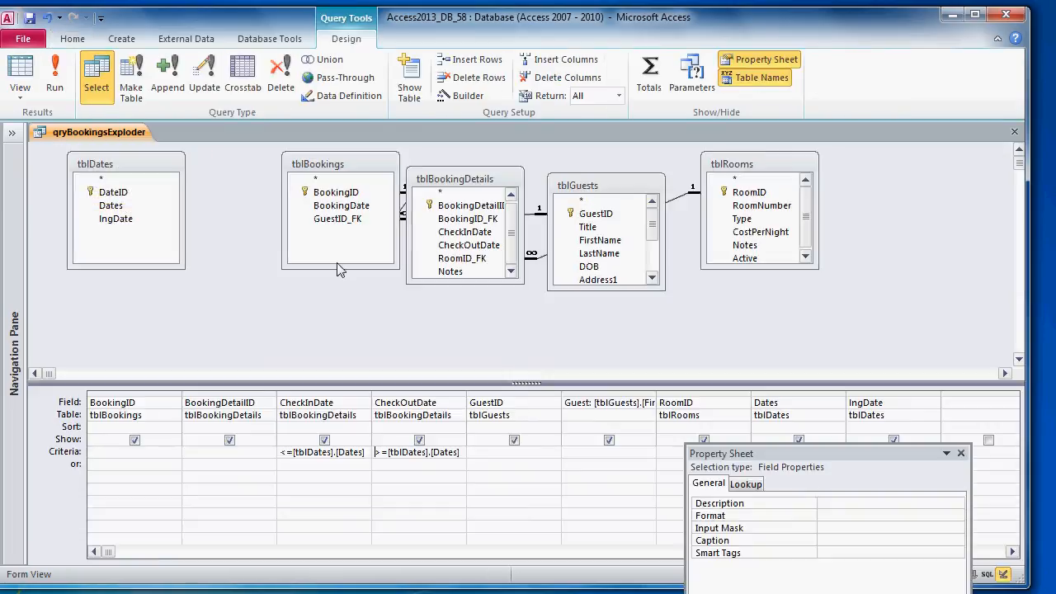
{"action": "left_click_drag", "start_coordinate": [799, 463], "coordinate": [906, 537]}
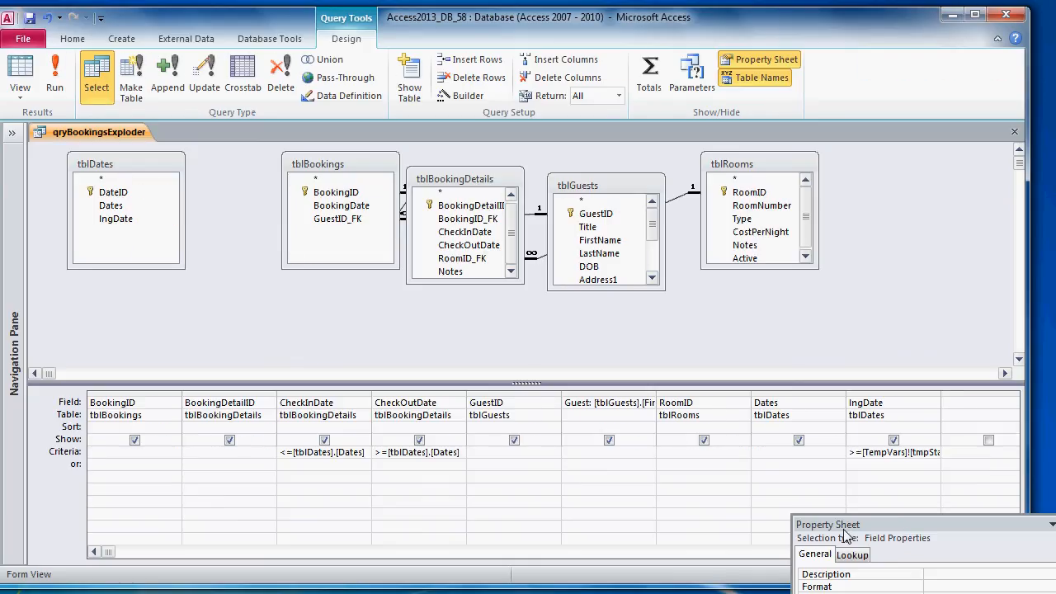
{"action": "left_click", "coordinate": [128, 166]}
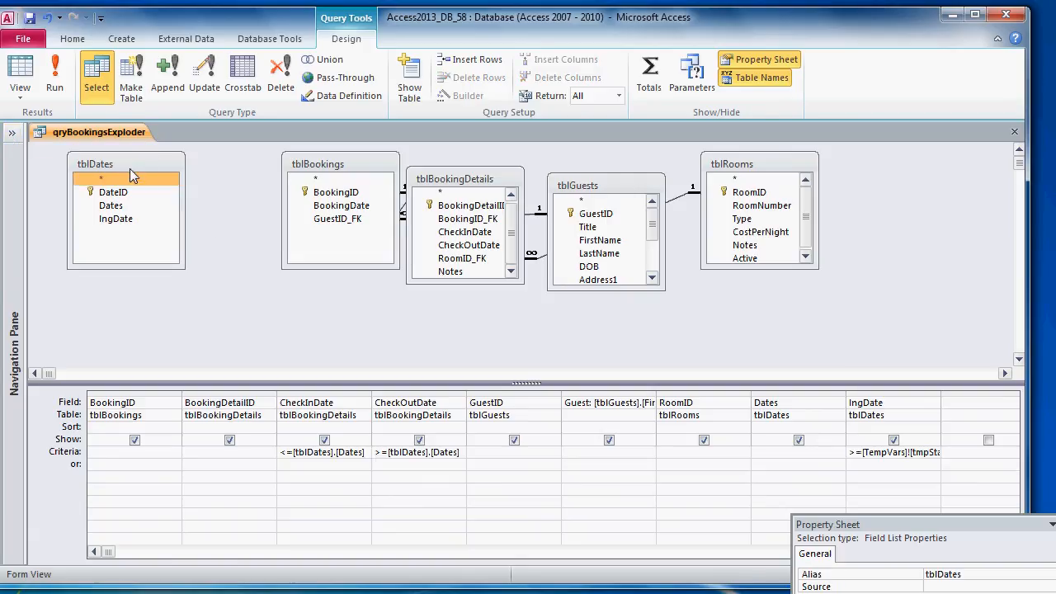
{"action": "left_click", "coordinate": [197, 40]}
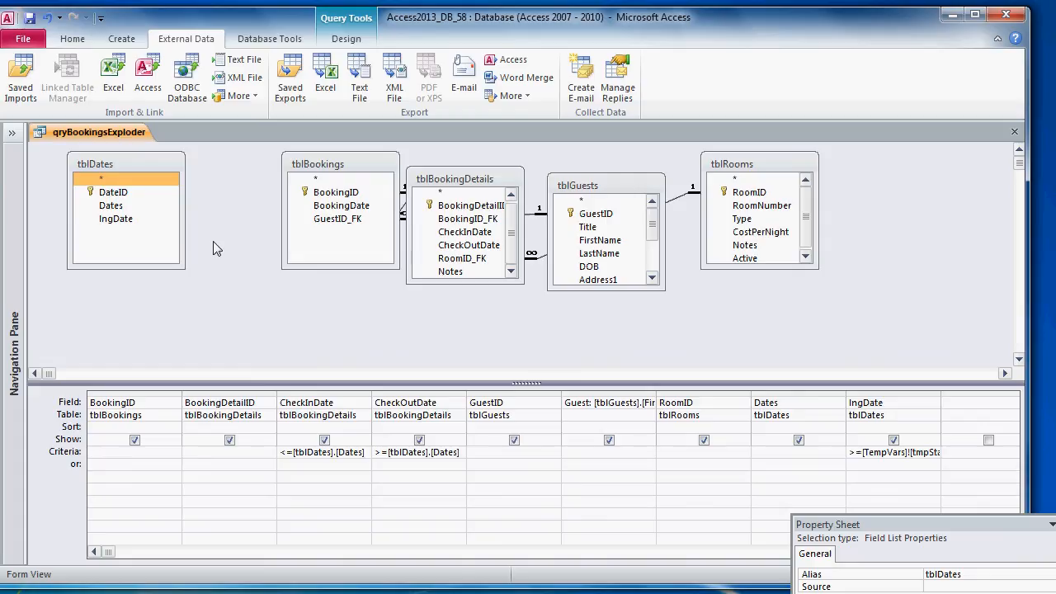
{"action": "double_click", "coordinate": [941, 395]}
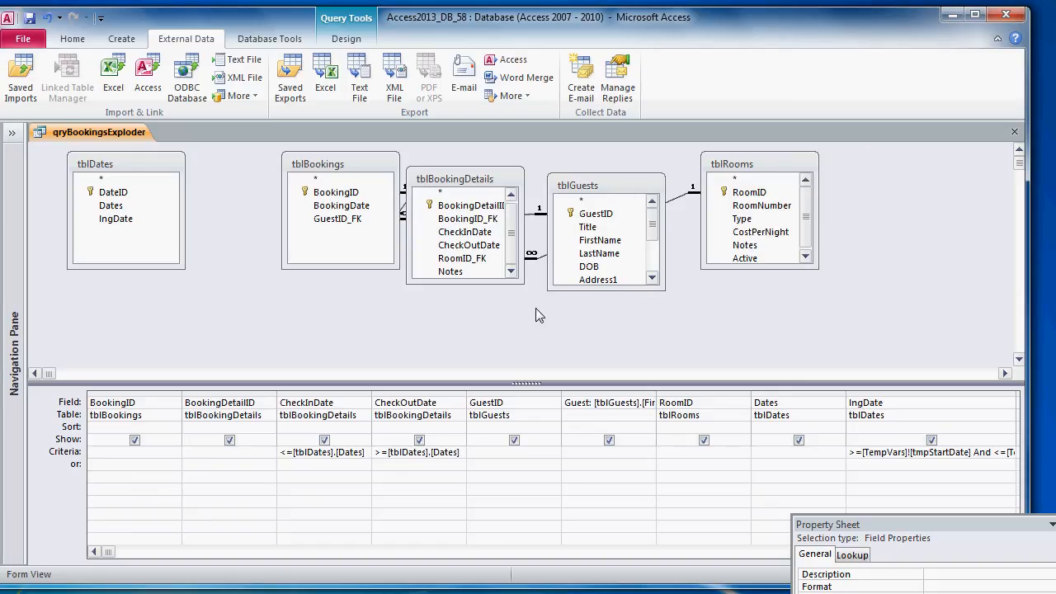
{"action": "right_click", "coordinate": [126, 133]}
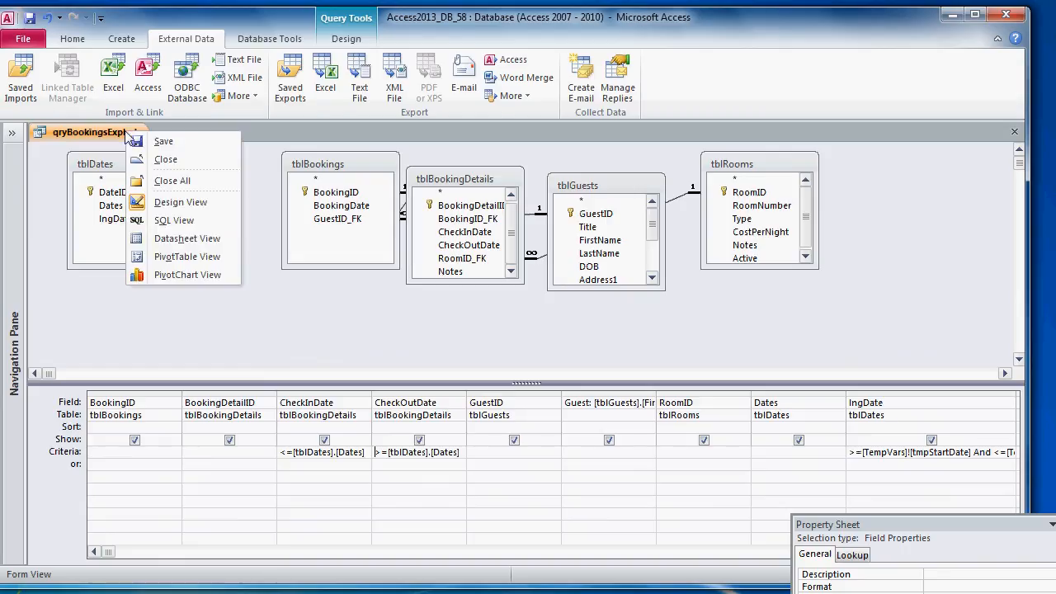
{"action": "left_click", "coordinate": [171, 239]}
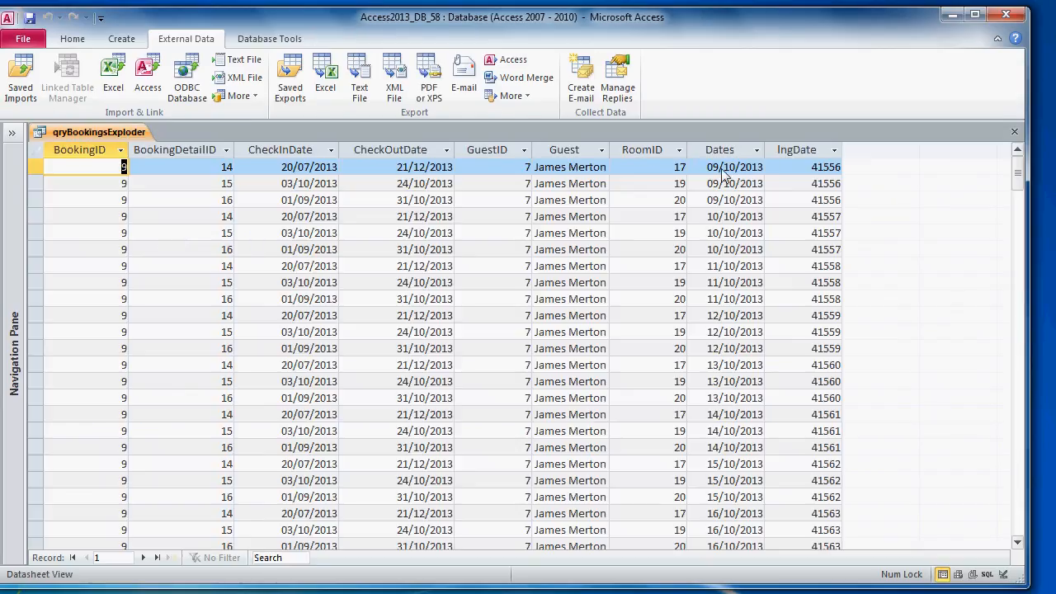